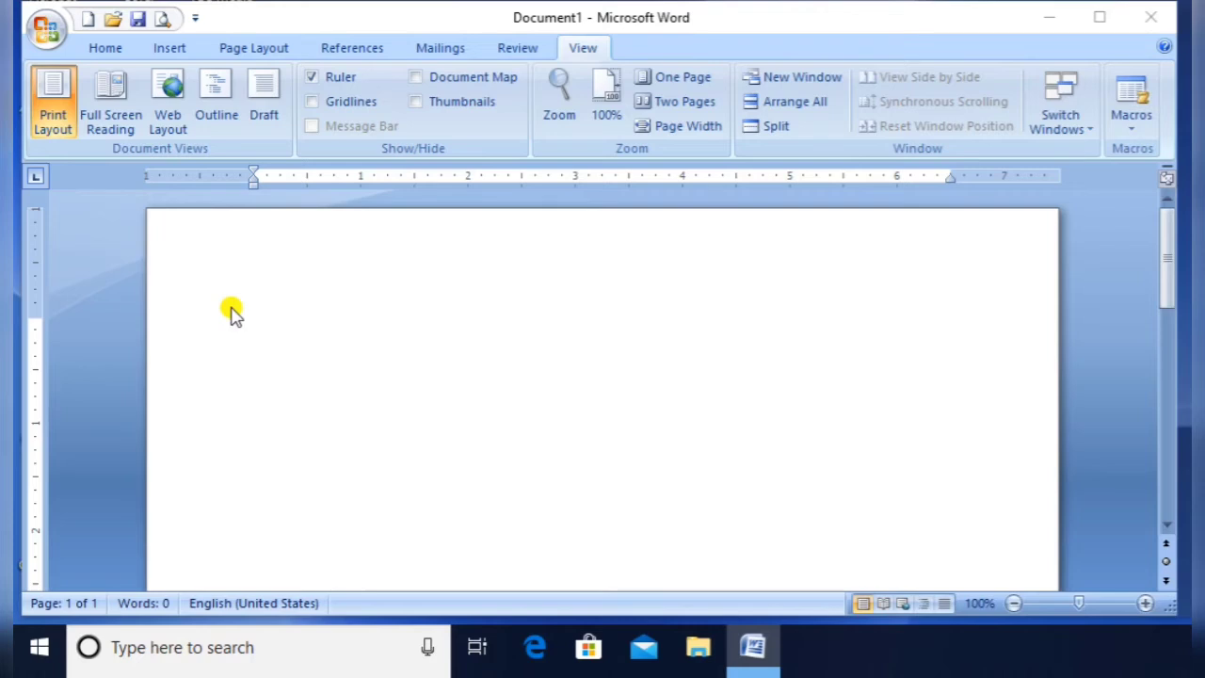
Generate three sample paragraphs on the blank page with =rand()
click(231, 311)
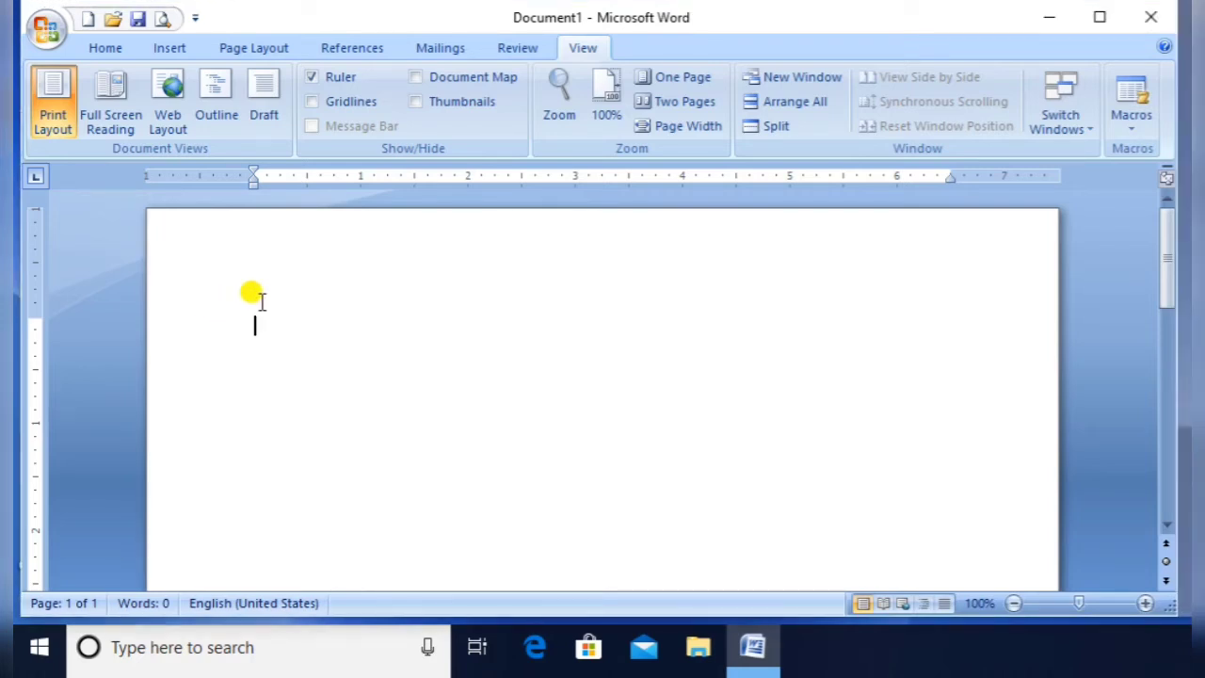
text(=rand())
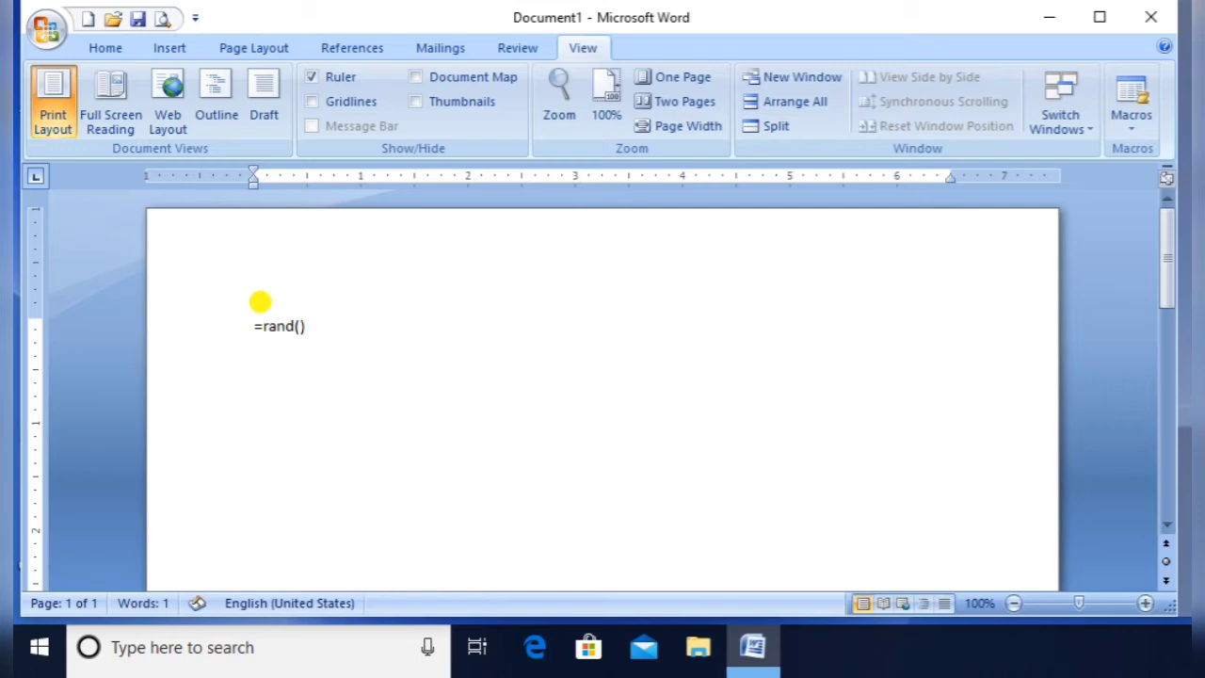
key(Return)
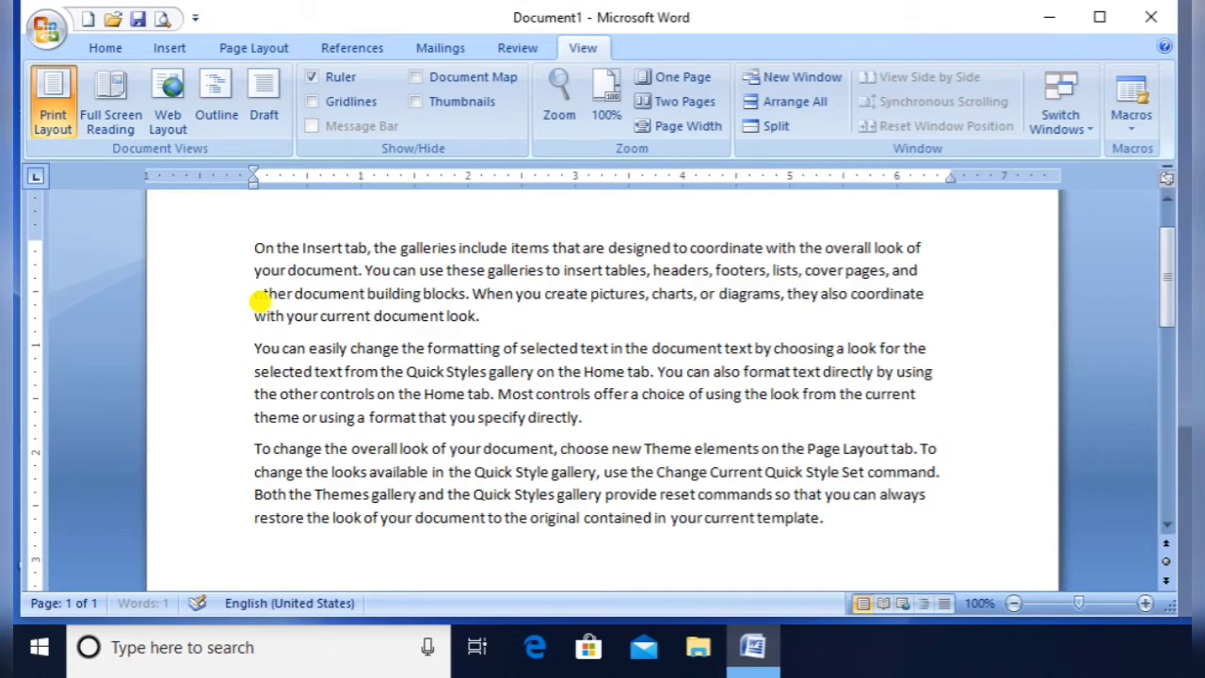
Add a 'My Dear Student,' greeting and an indented 'Name' line above the sample text
key(Up)
key(Up)
key(Up)
key(Up)
key(Up)
key(Up)
key(Up)
key(Up)
key(Up)
key(Up)
key(Up)
key(Up)
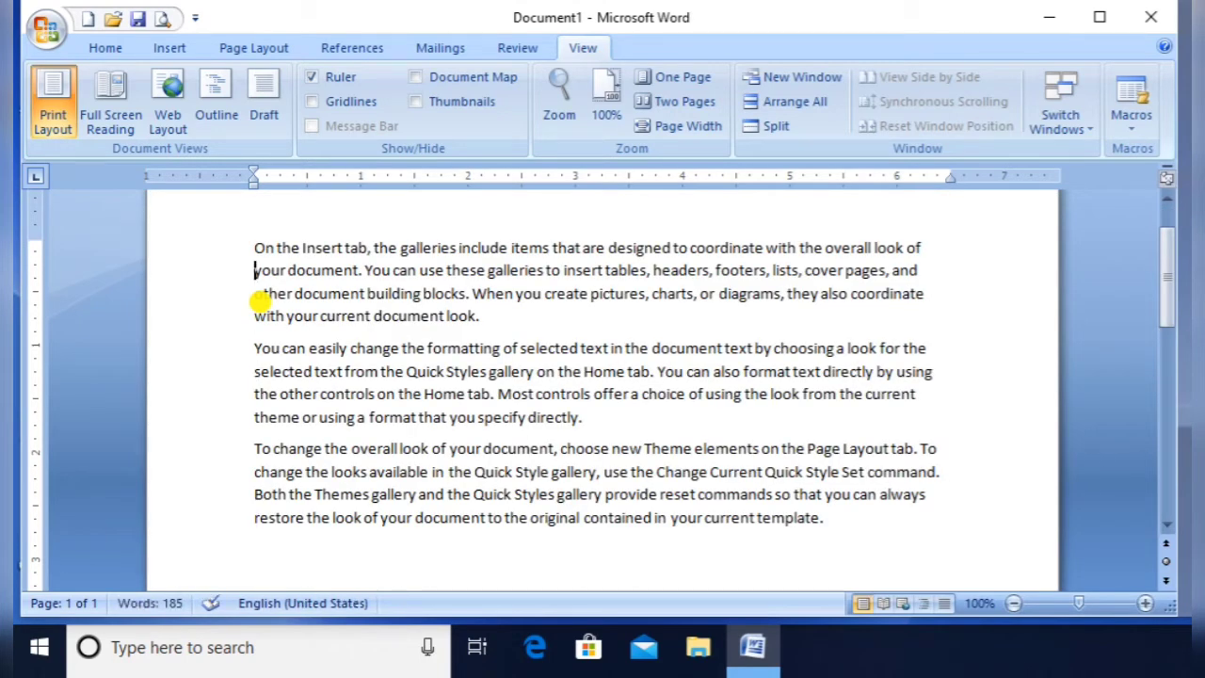
key(Return)
key(Up)
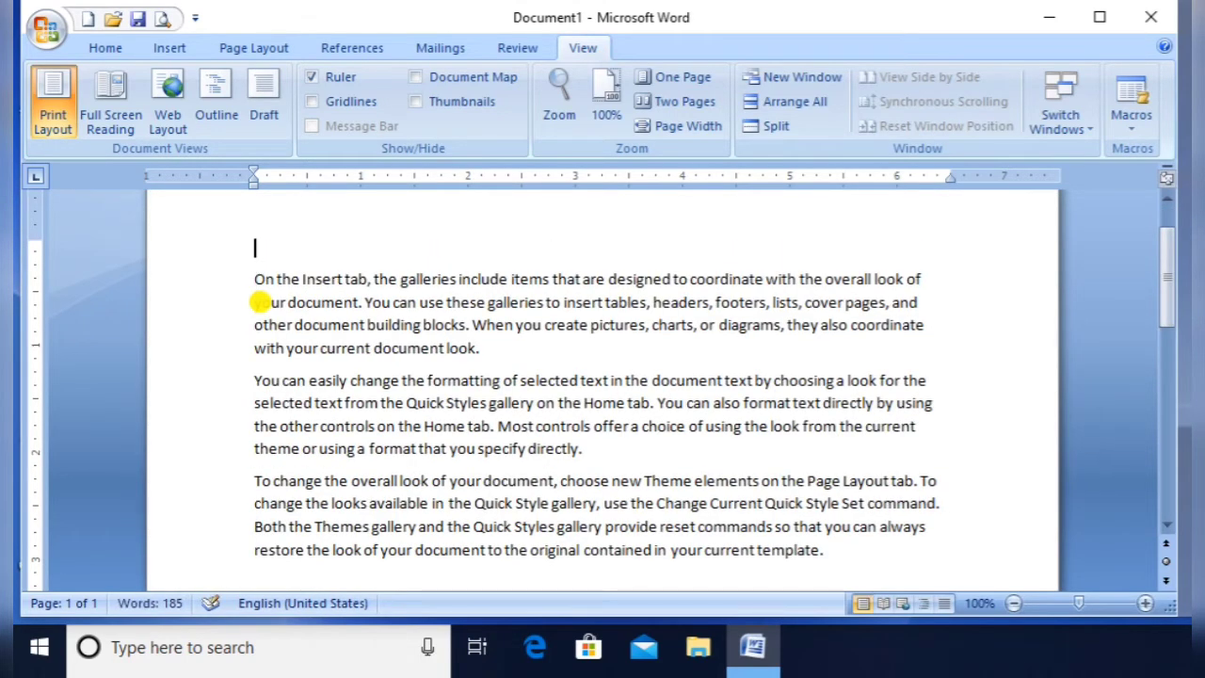
text(My D)
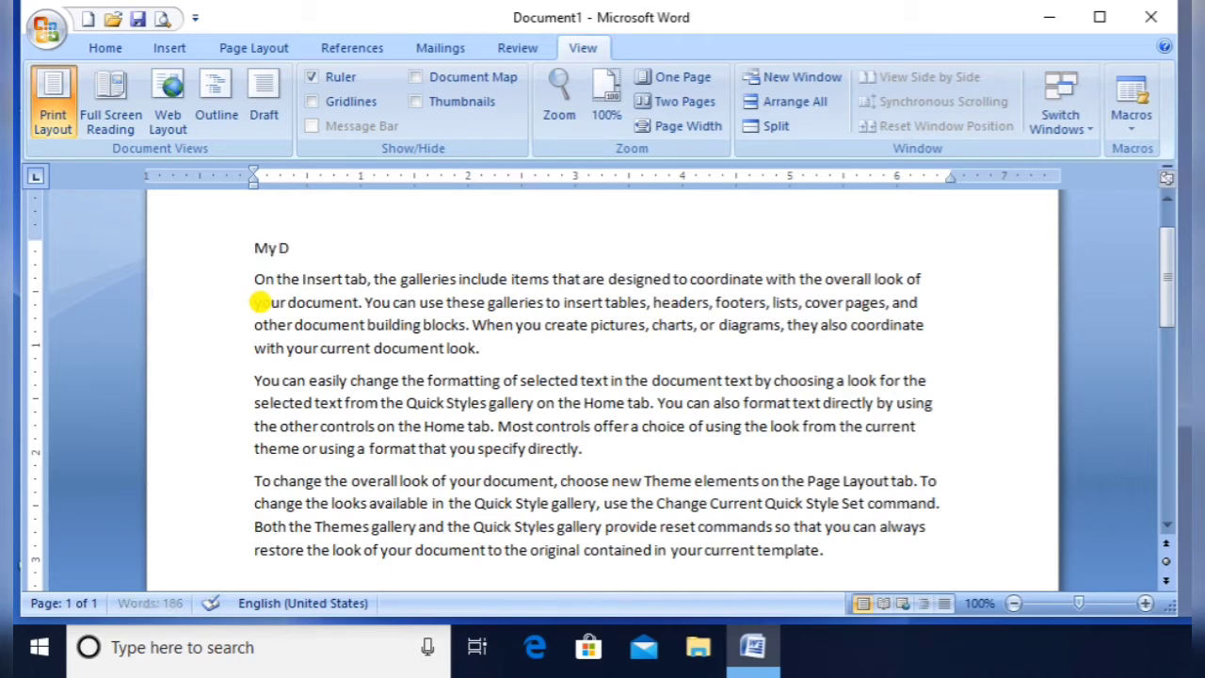
text(ear Student,)
key(Return)
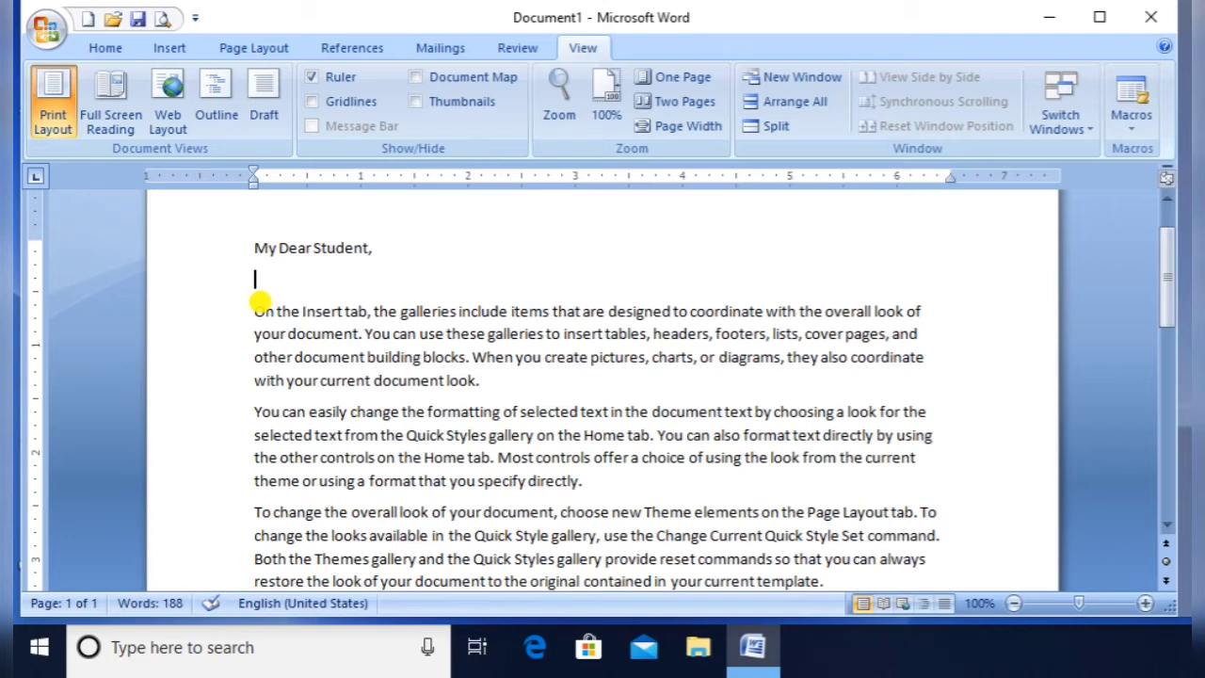
key(Tab)
key(Return)
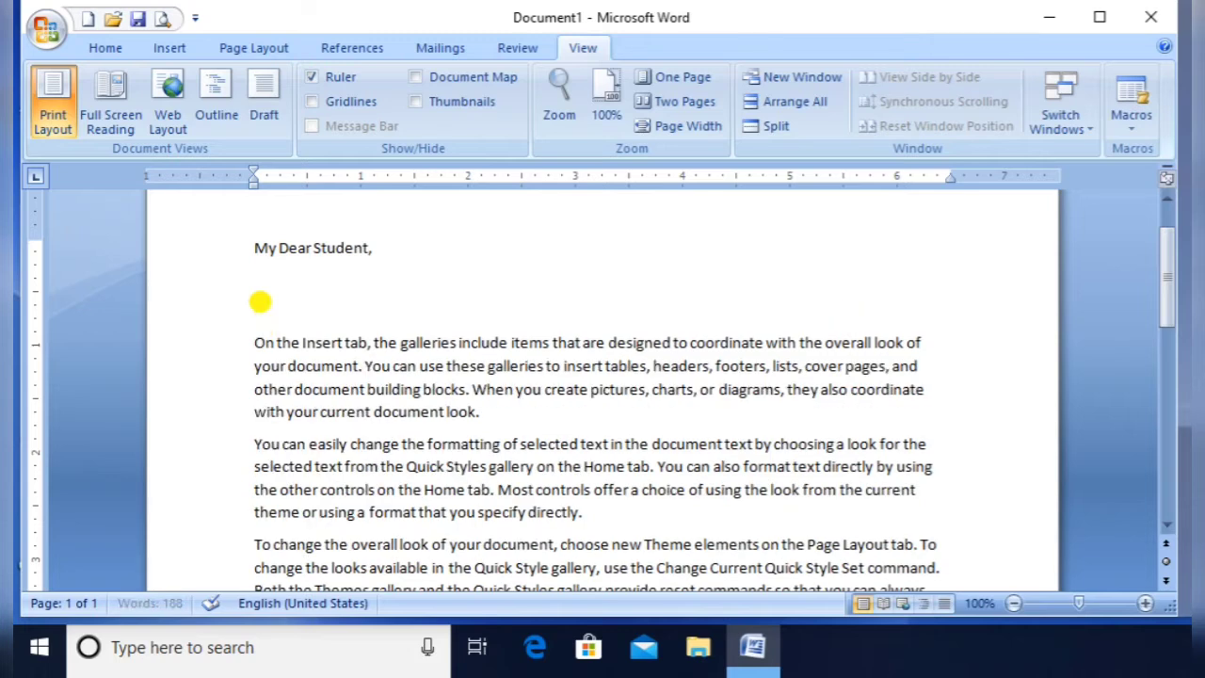
key(Up)
key(End)
text(Name)
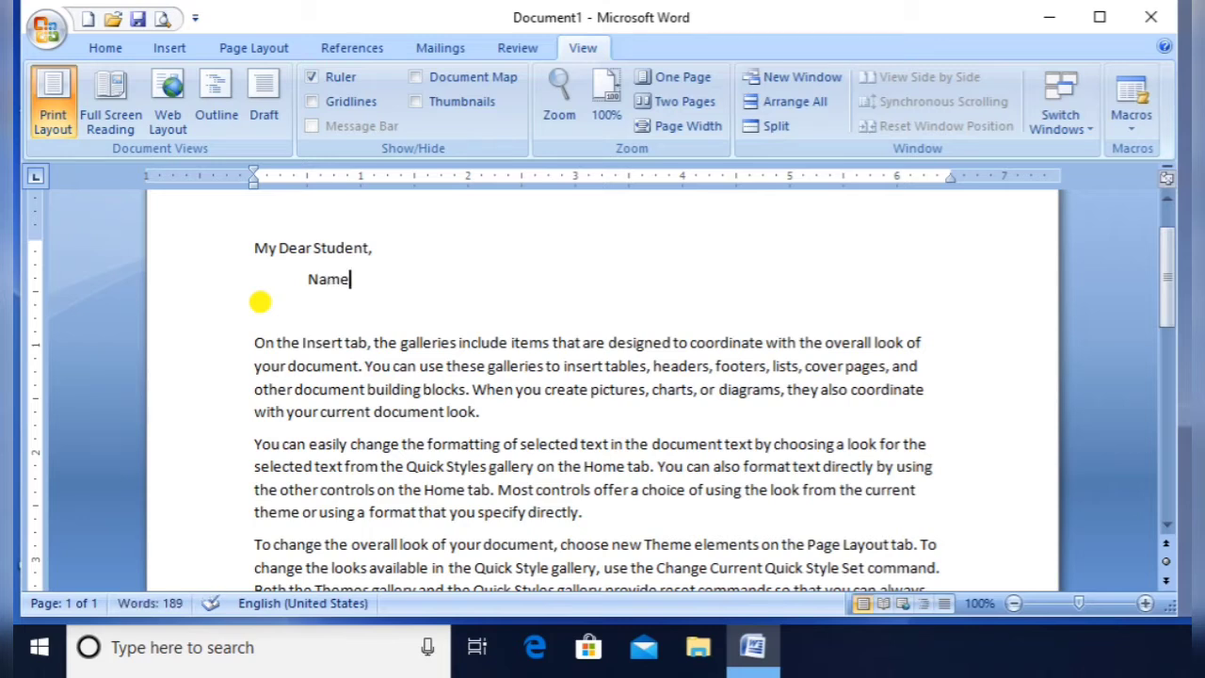
key(Return)
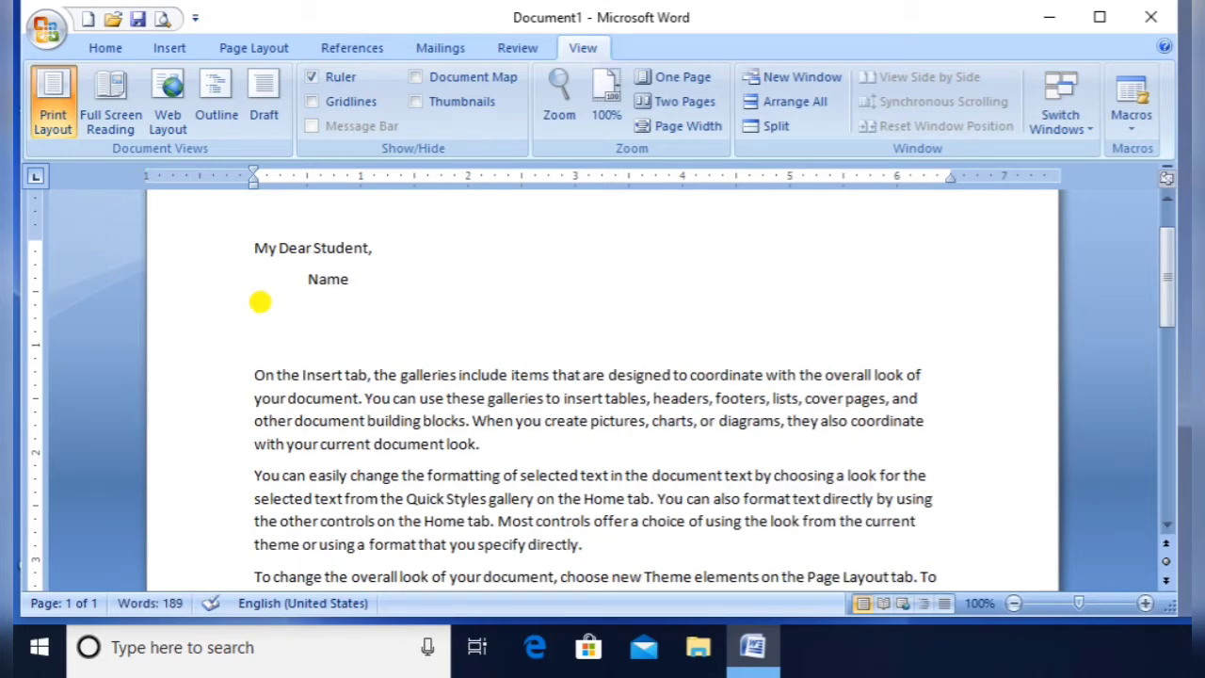
key(Delete)
Add 'Address' and 'Phone no' lines below the last paragraph
key(Down)
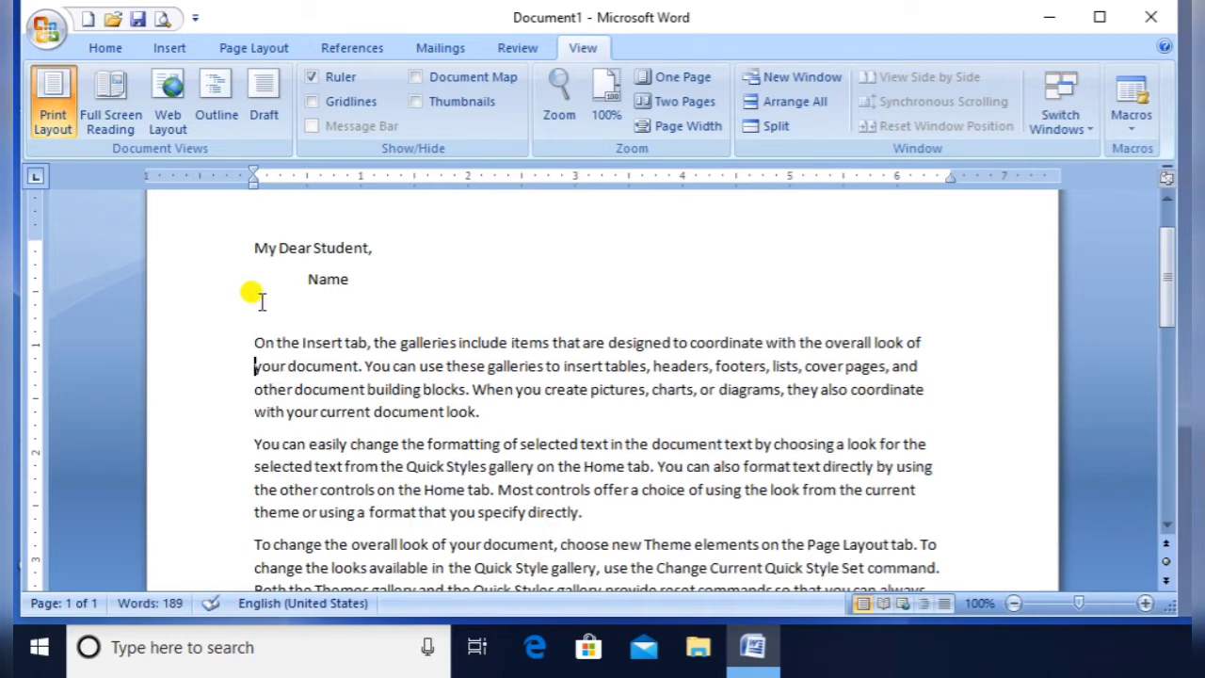
key(Down)
key(Down)
key(Down)
key(Down)
key(Down)
key(Down)
key(Down)
key(Down)
key(Down)
key(Down)
key(Down)
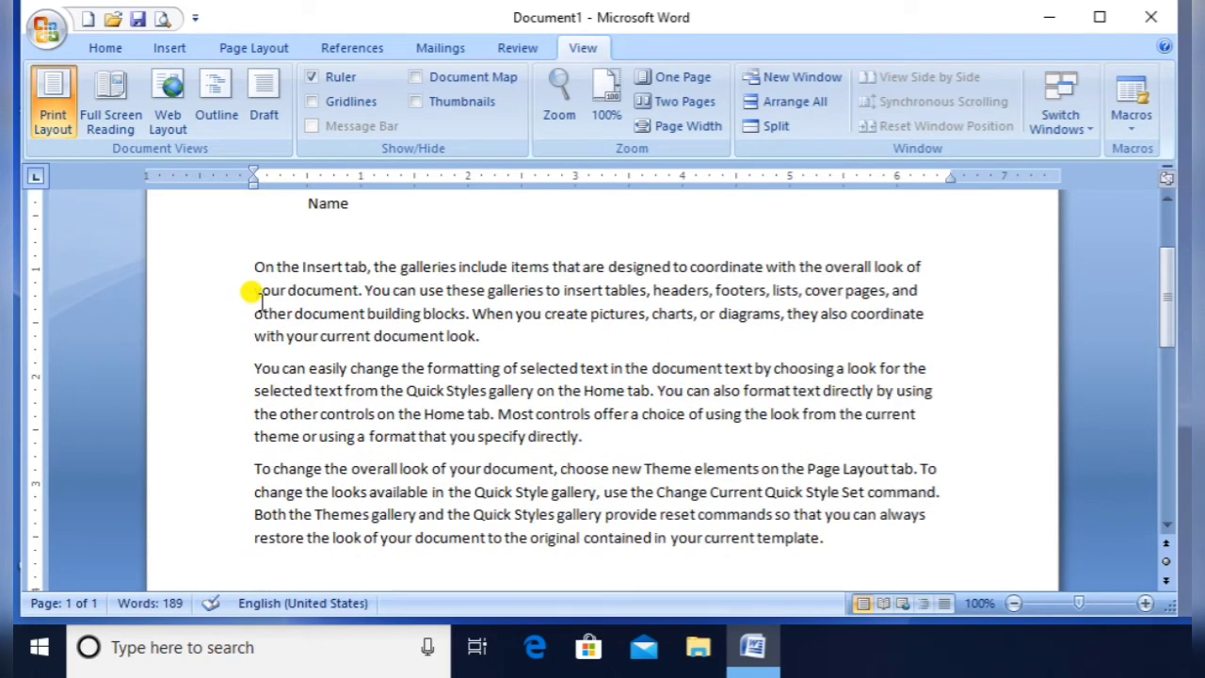
text(A)
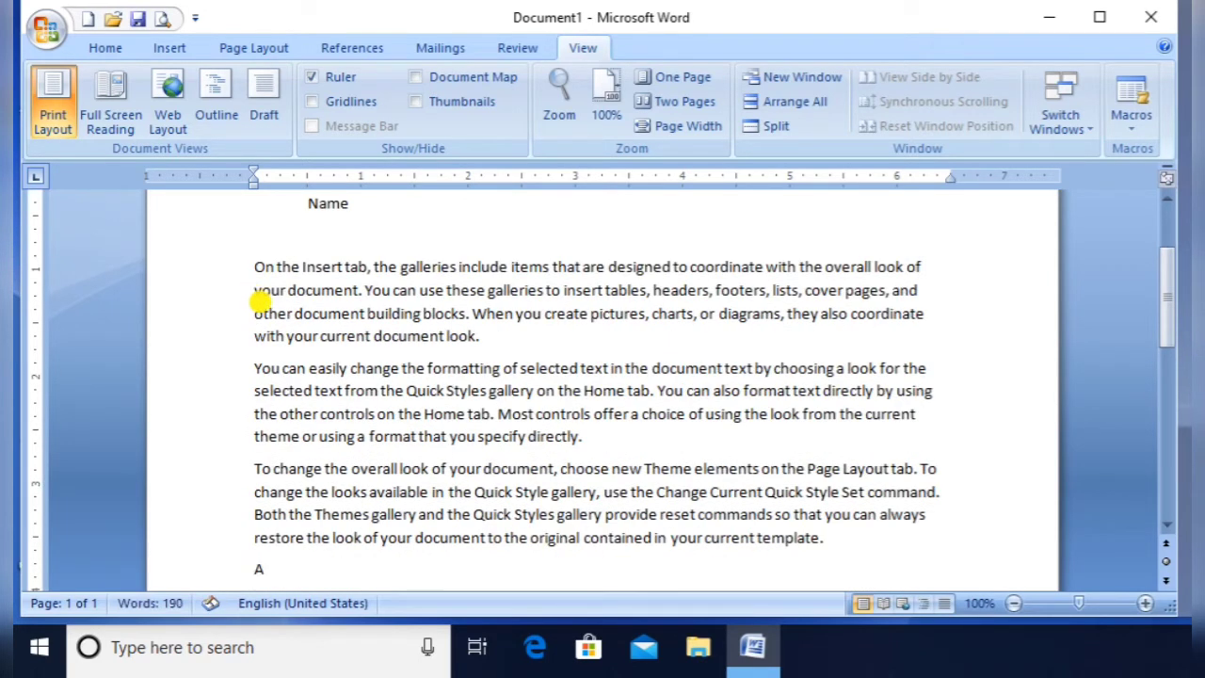
text(ddress)
key(Return)
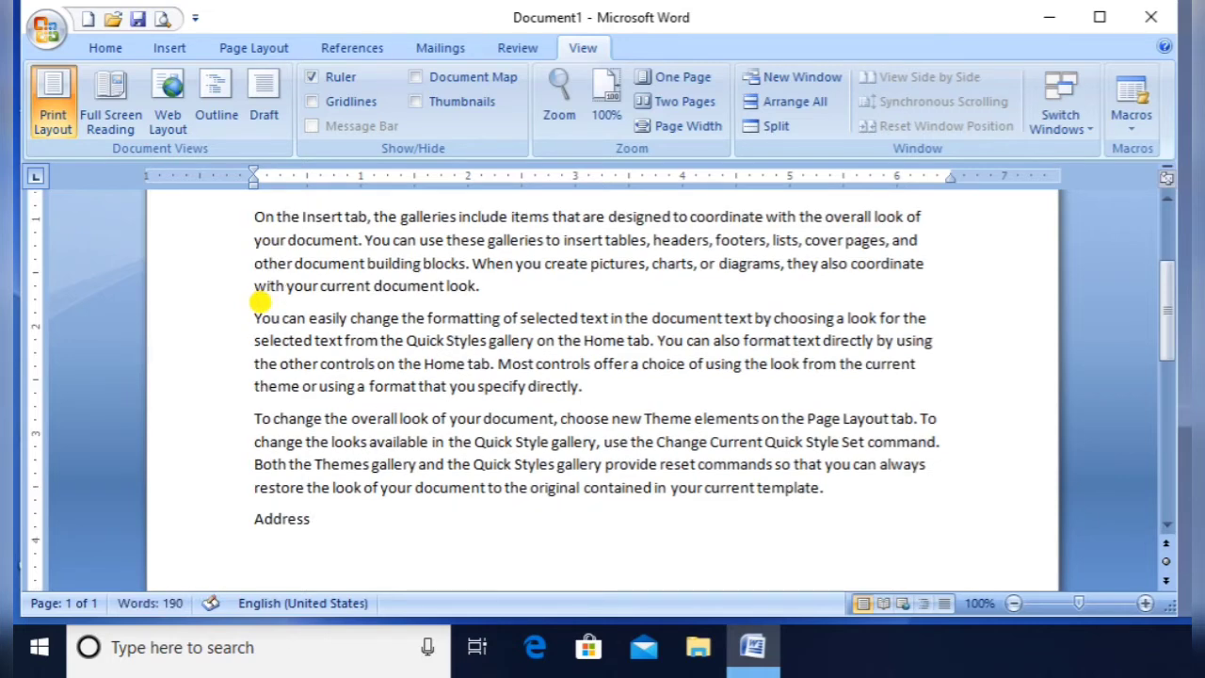
text(Phon)
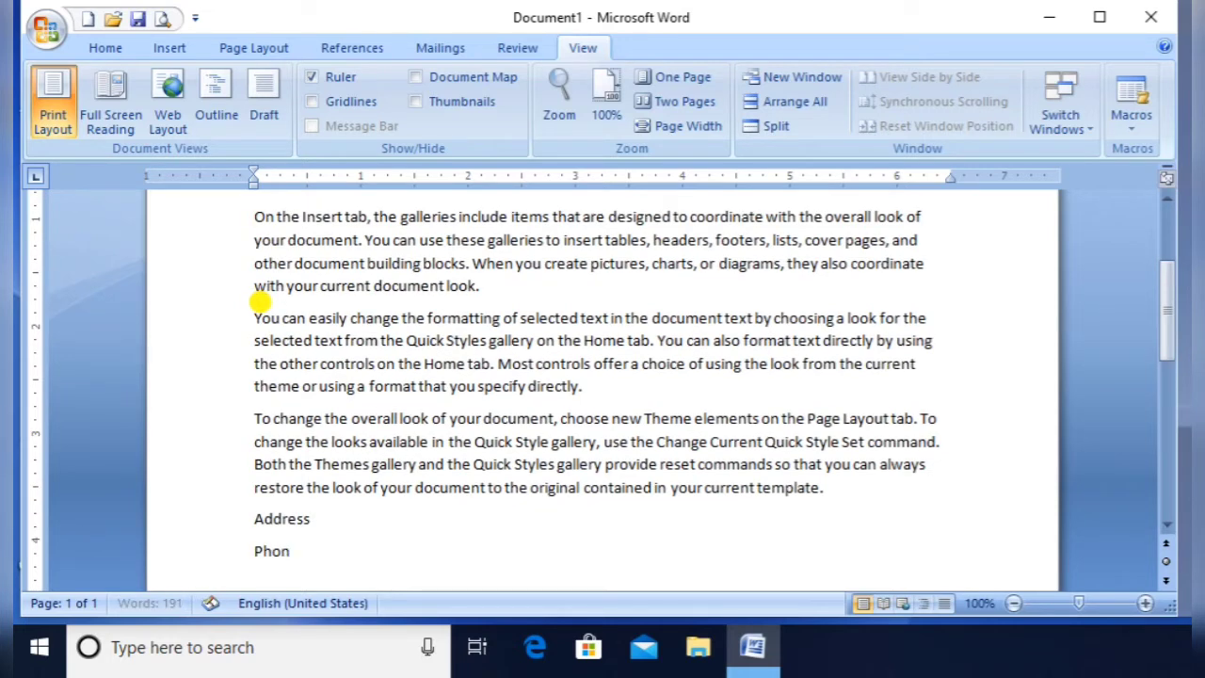
text(e no)
key(Return)
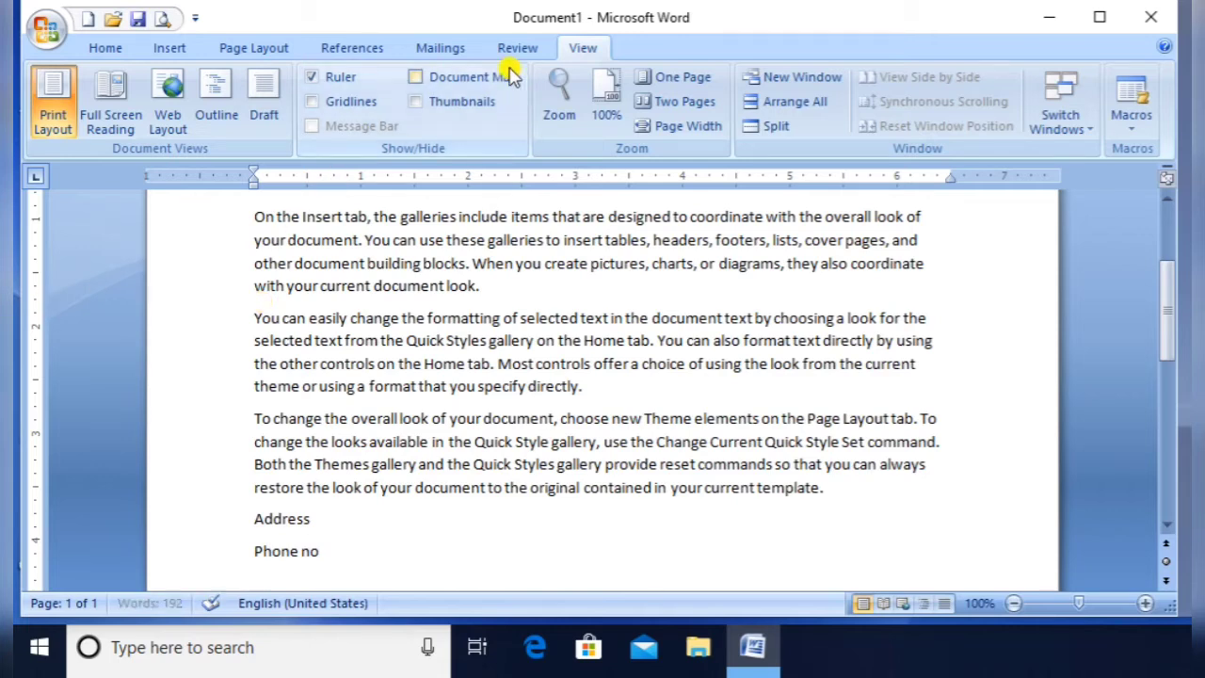
click(449, 49)
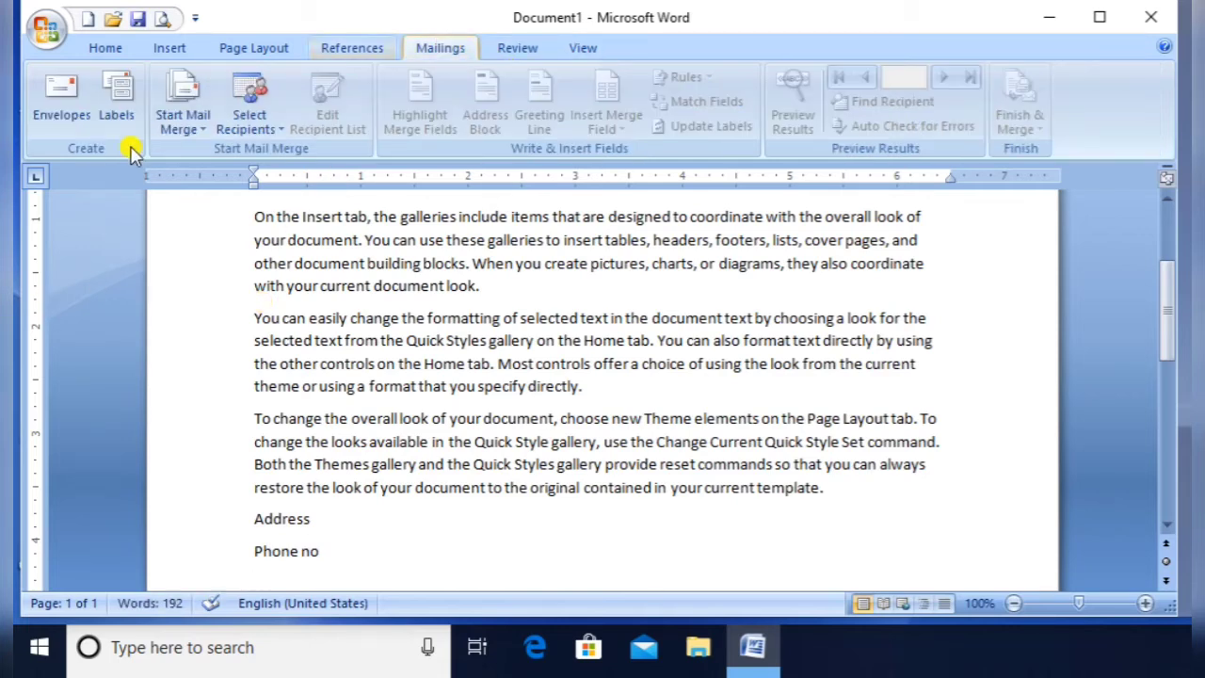
Make the document a Letters mail merge and start typing a new recipient list
click(194, 128)
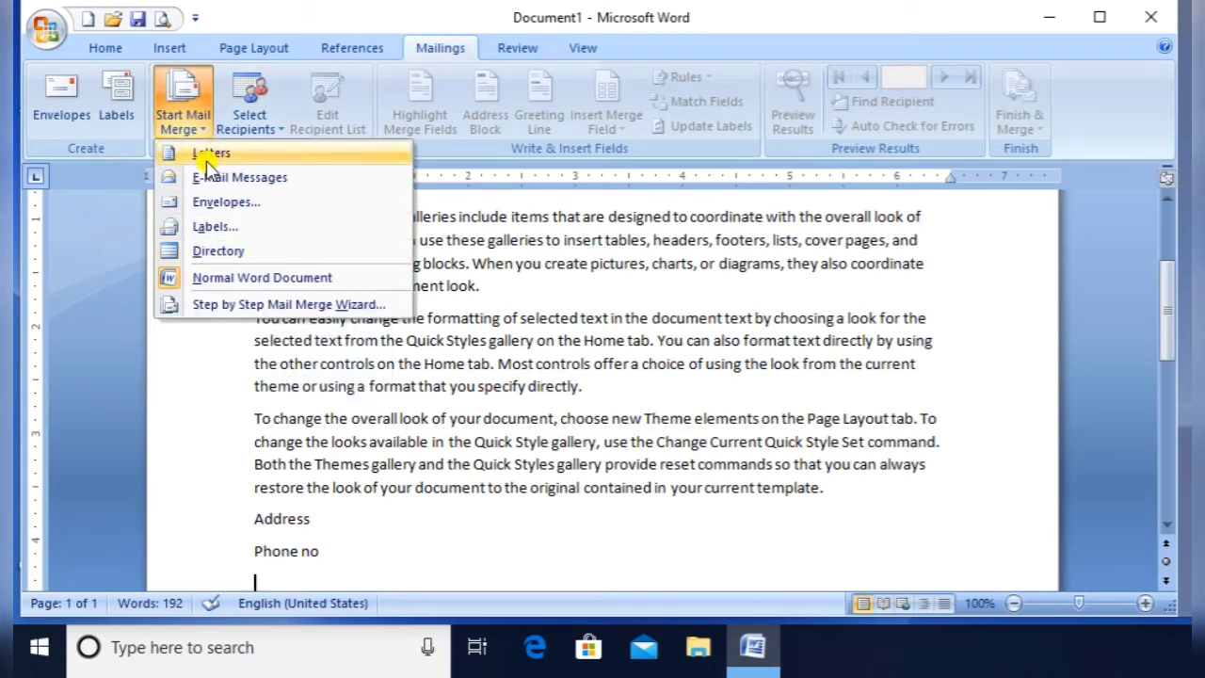
click(227, 159)
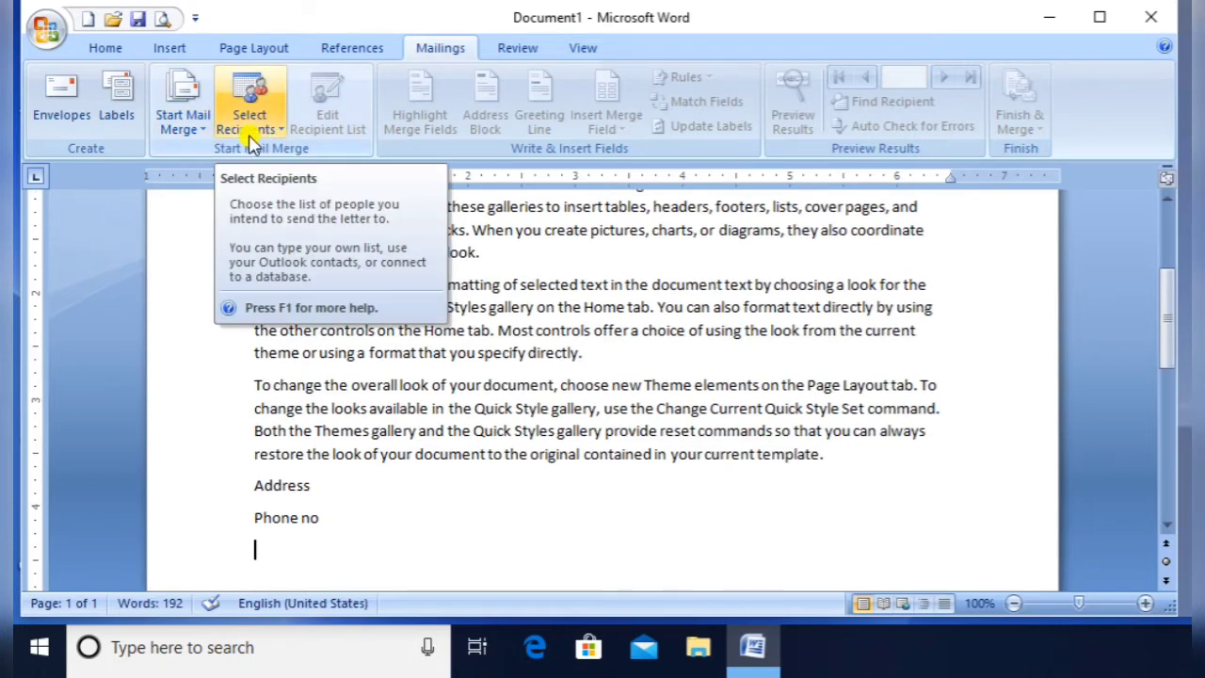
click(249, 130)
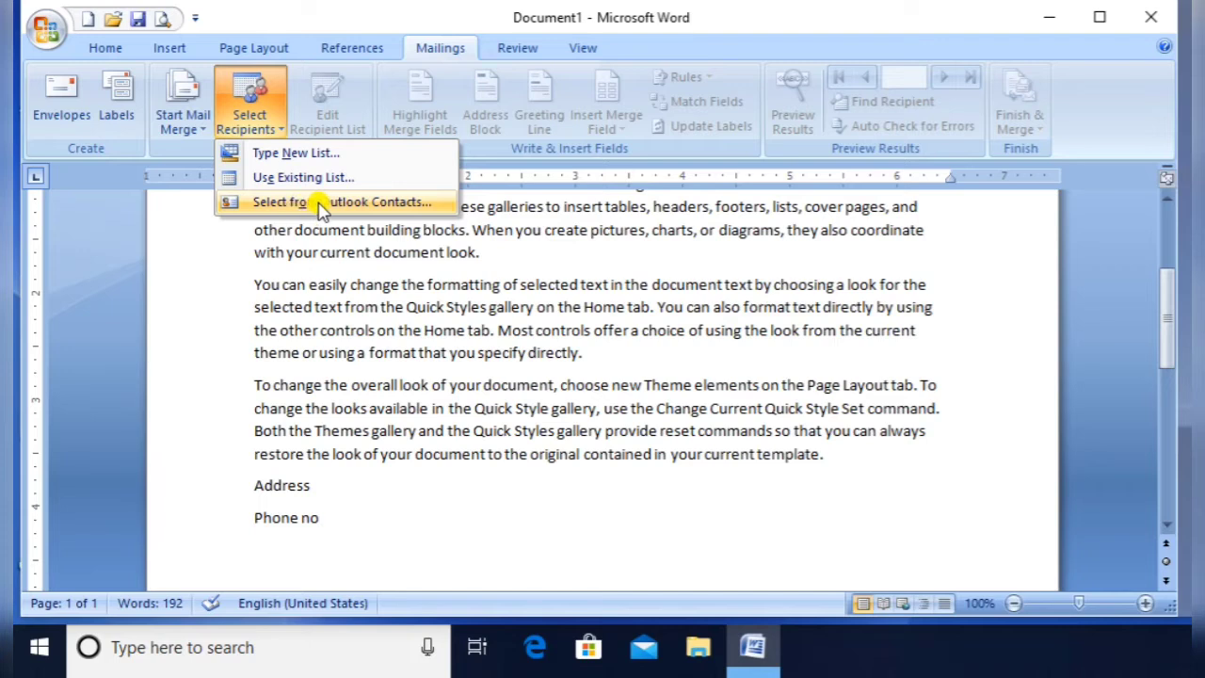
click(332, 157)
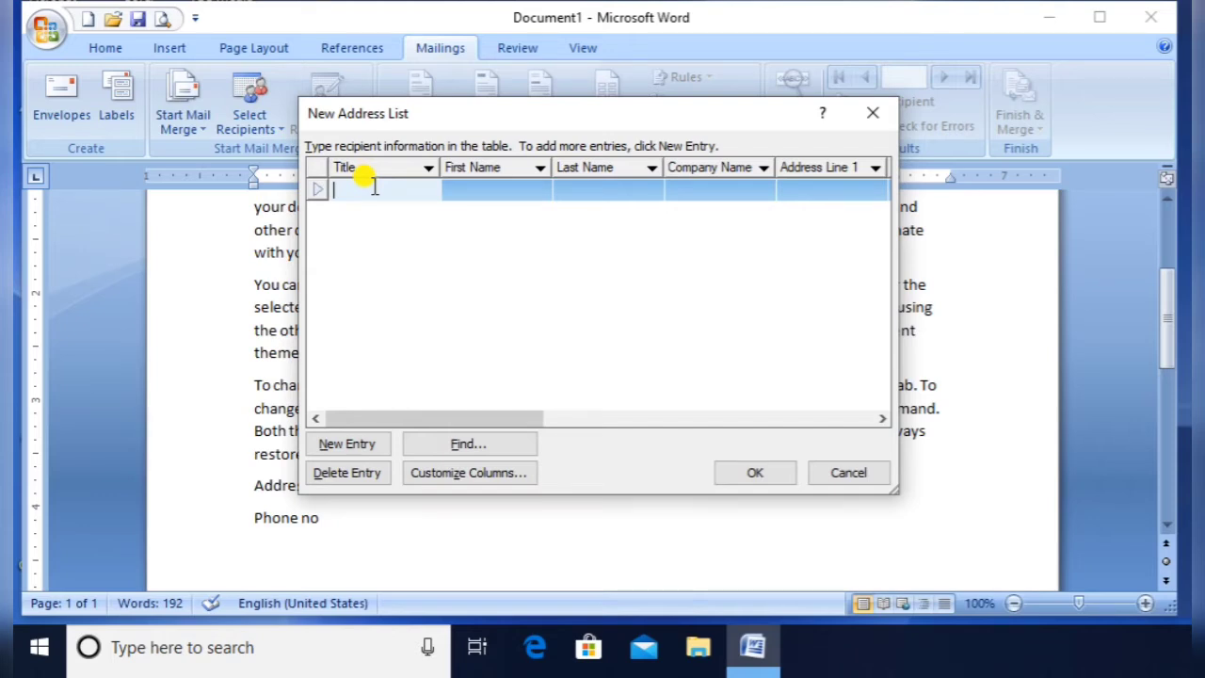
Fill in the first recipient's title, first name, last name and company name
text(Computer)
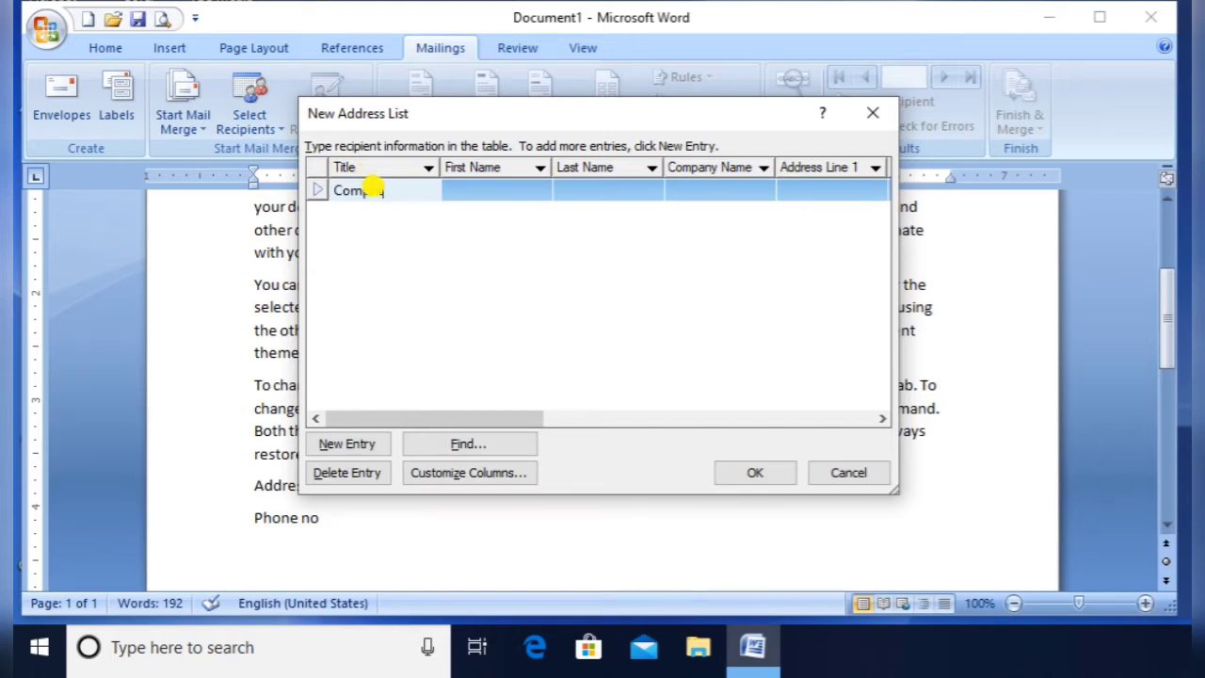
click(528, 191)
key(Tab)
key(Tab)
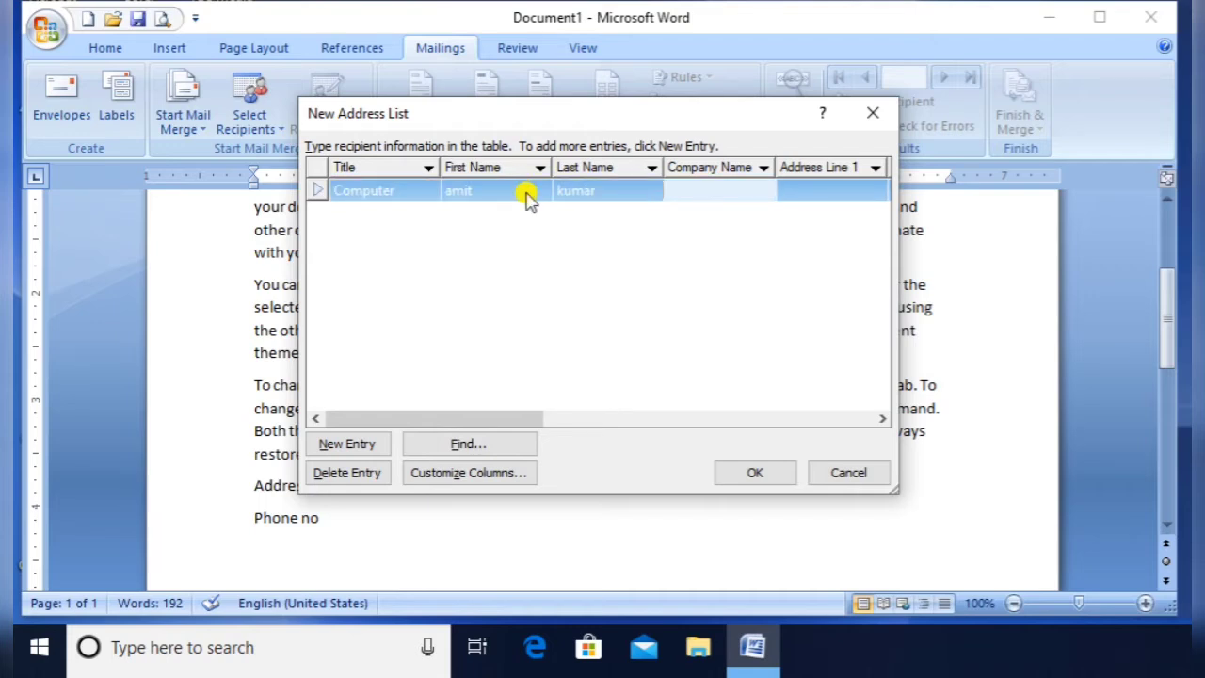
text(CLC)
key(BackSpace)
key(BackSpace)
text(KC)
Enter the first recipient's street address, city, state, ZIP code and country
key(Tab)
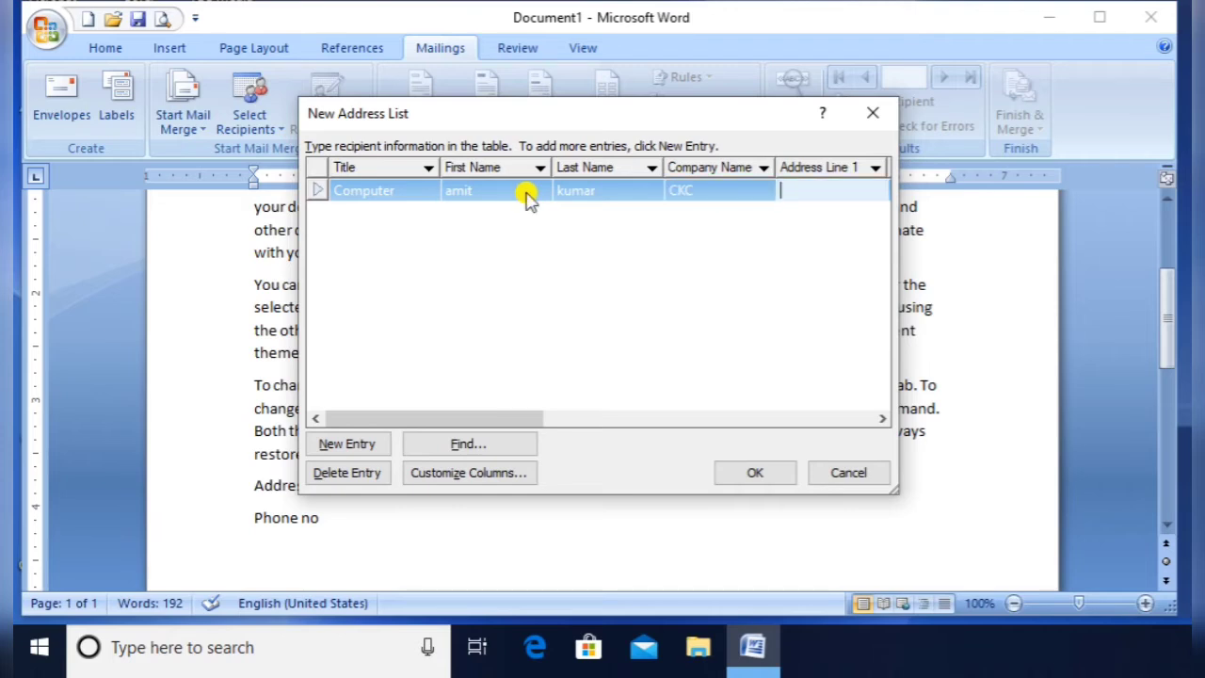
text(7576 hjgn bvhjv)
key(Tab)
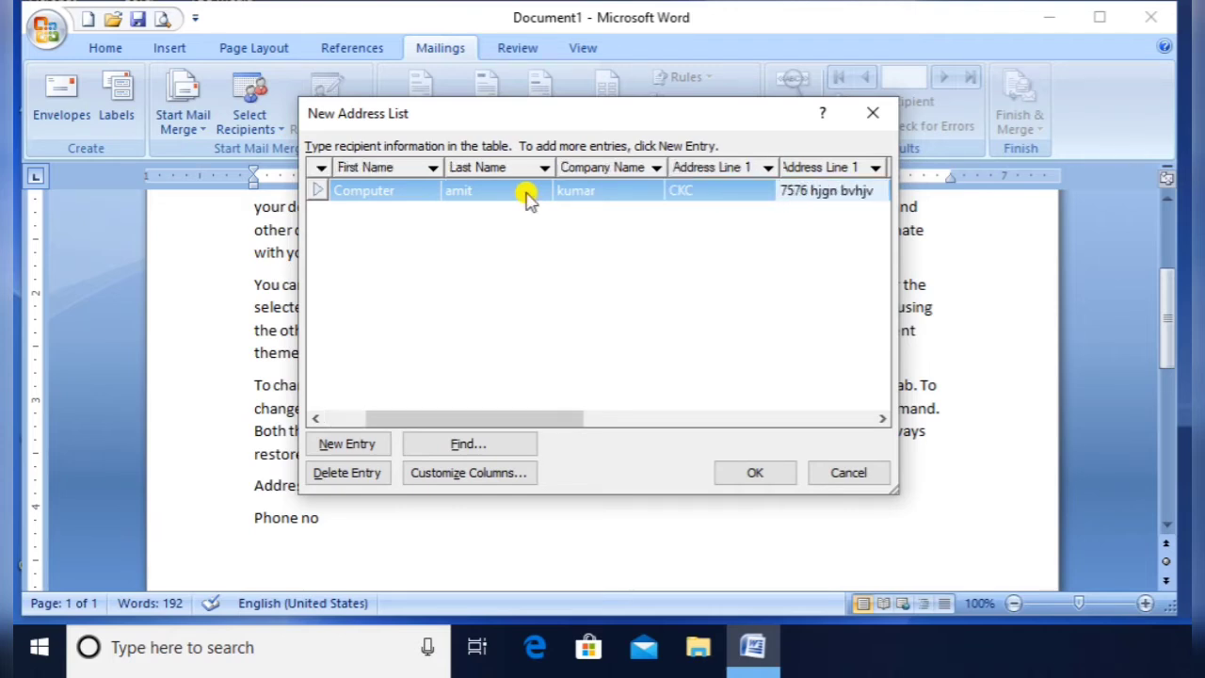
key(Tab)
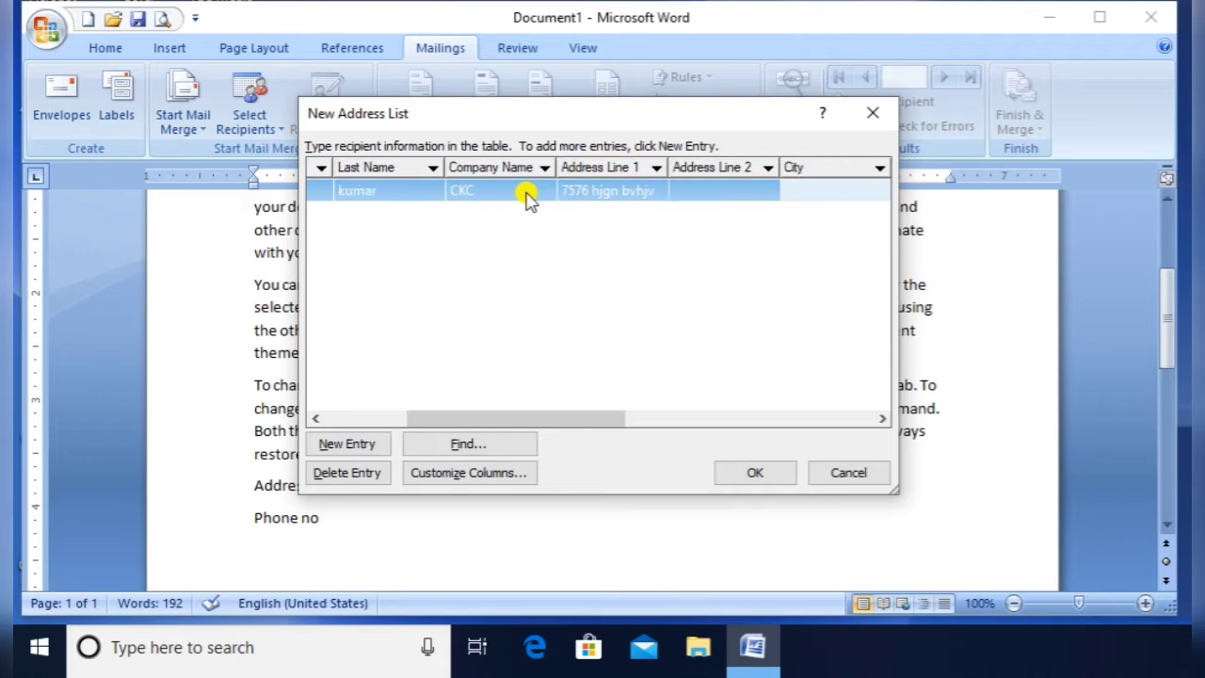
text(lko)
key(Tab)
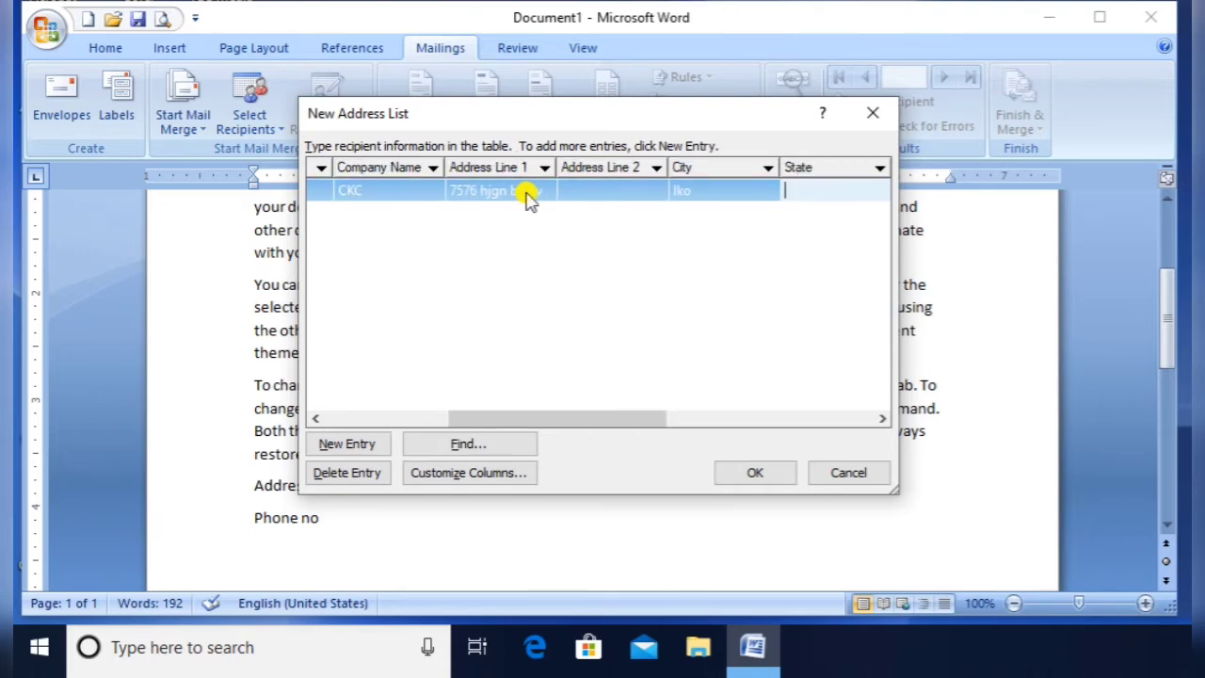
text(u.p)
key(Tab)
text(223343)
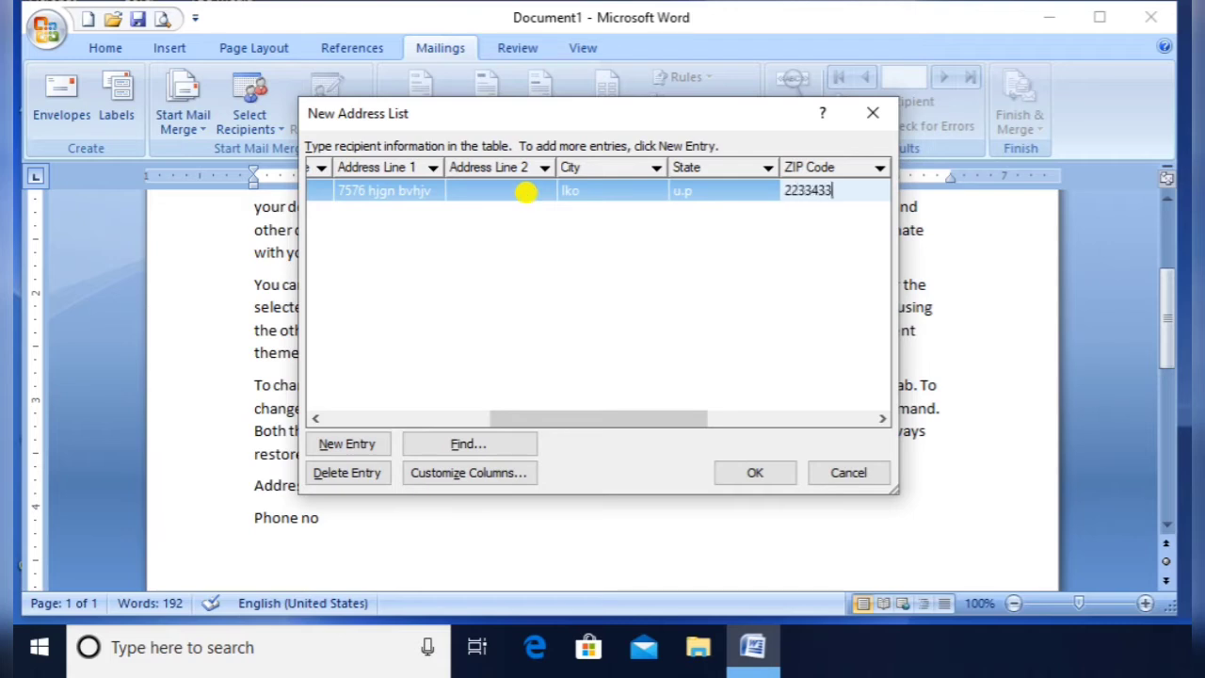
key(Tab)
text(in)
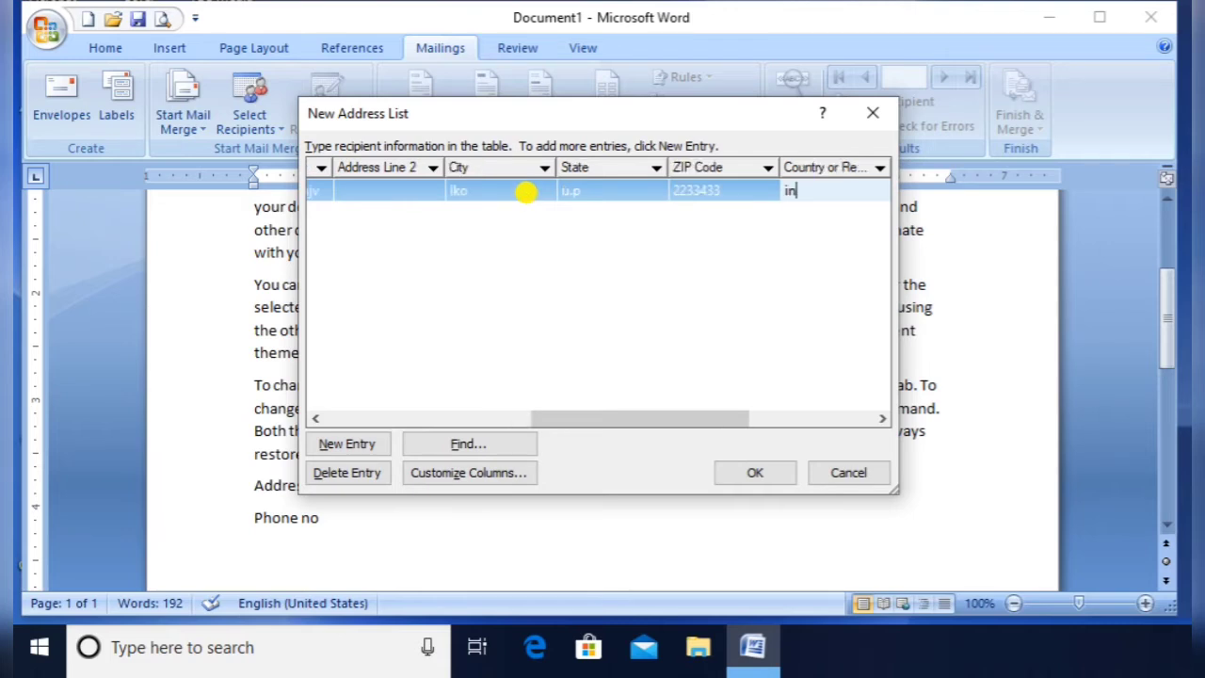
key(Tab)
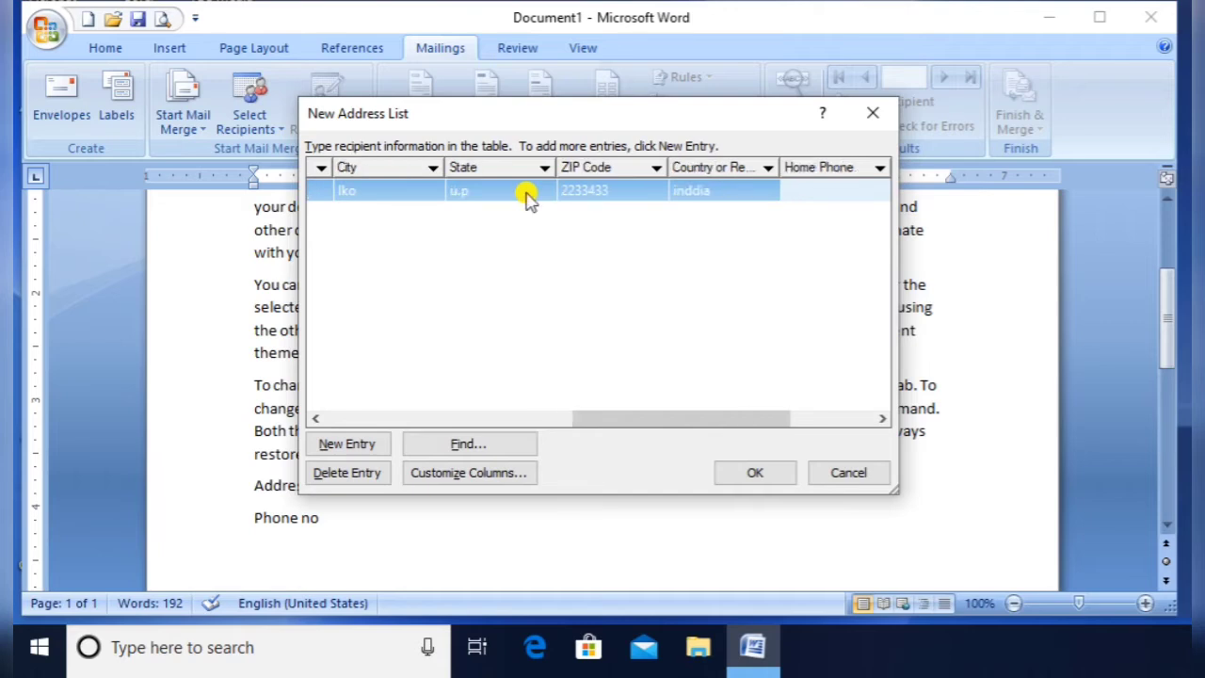
Add the recipient's home phone, work phone and e-mail address, then begin a second entry
text(22522898)
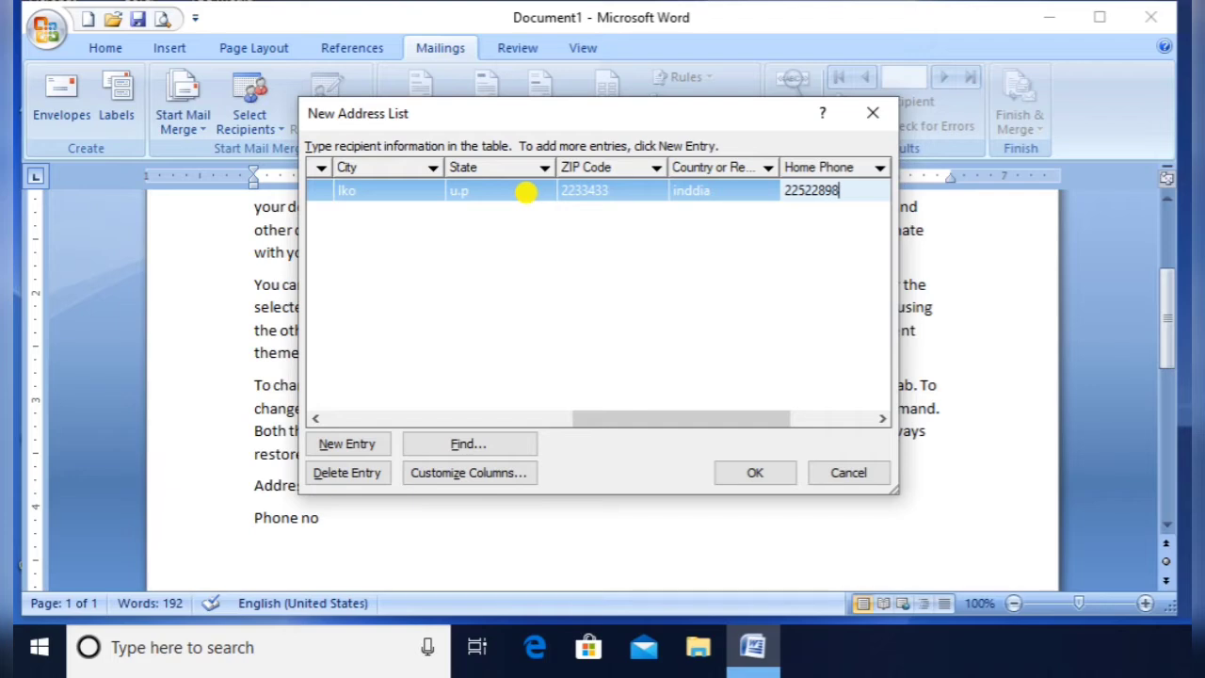
text(9)
key(Tab)
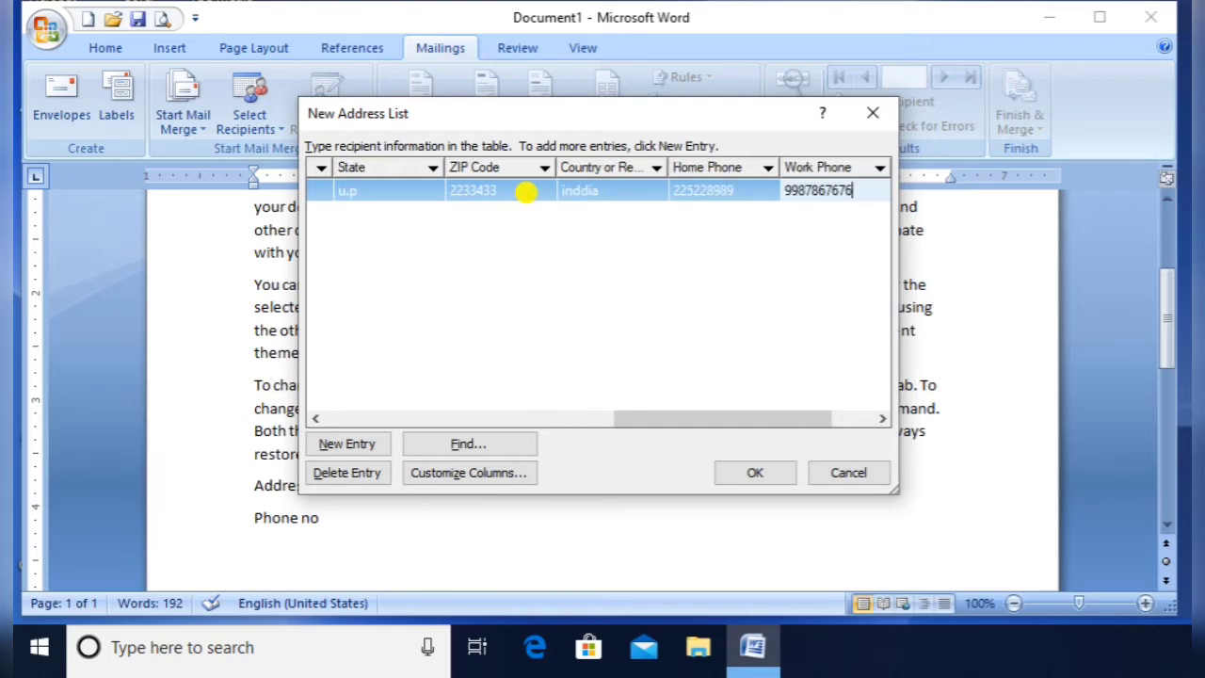
key(Tab)
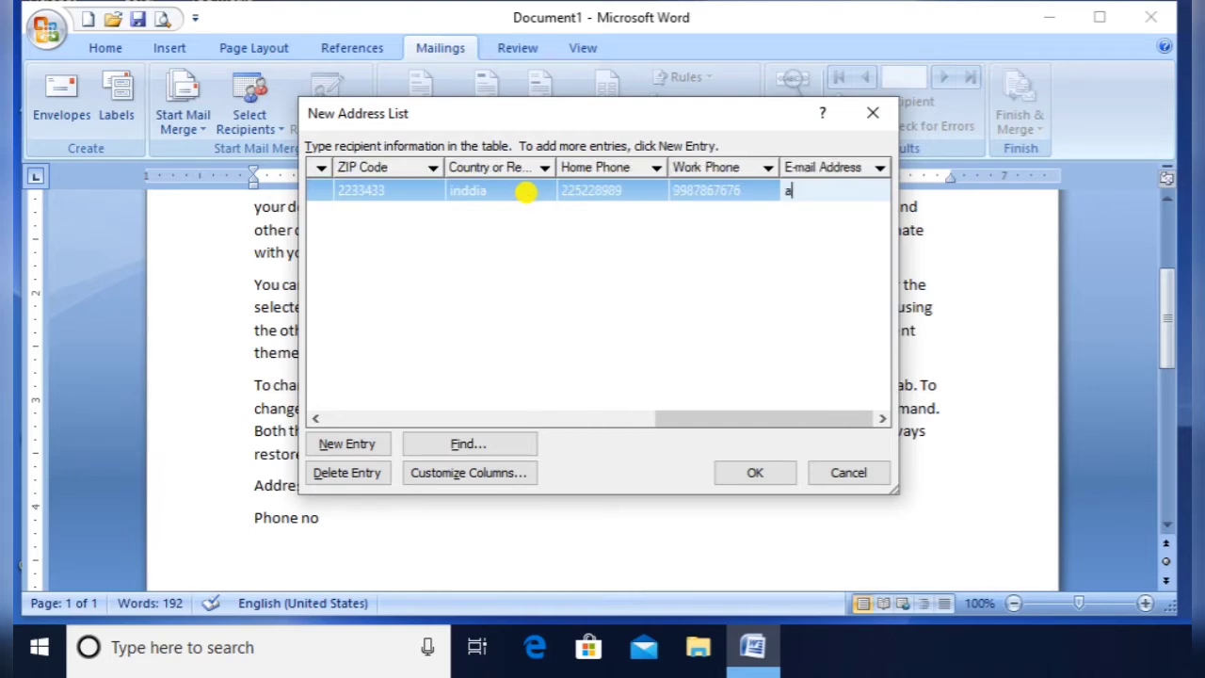
key(Tab)
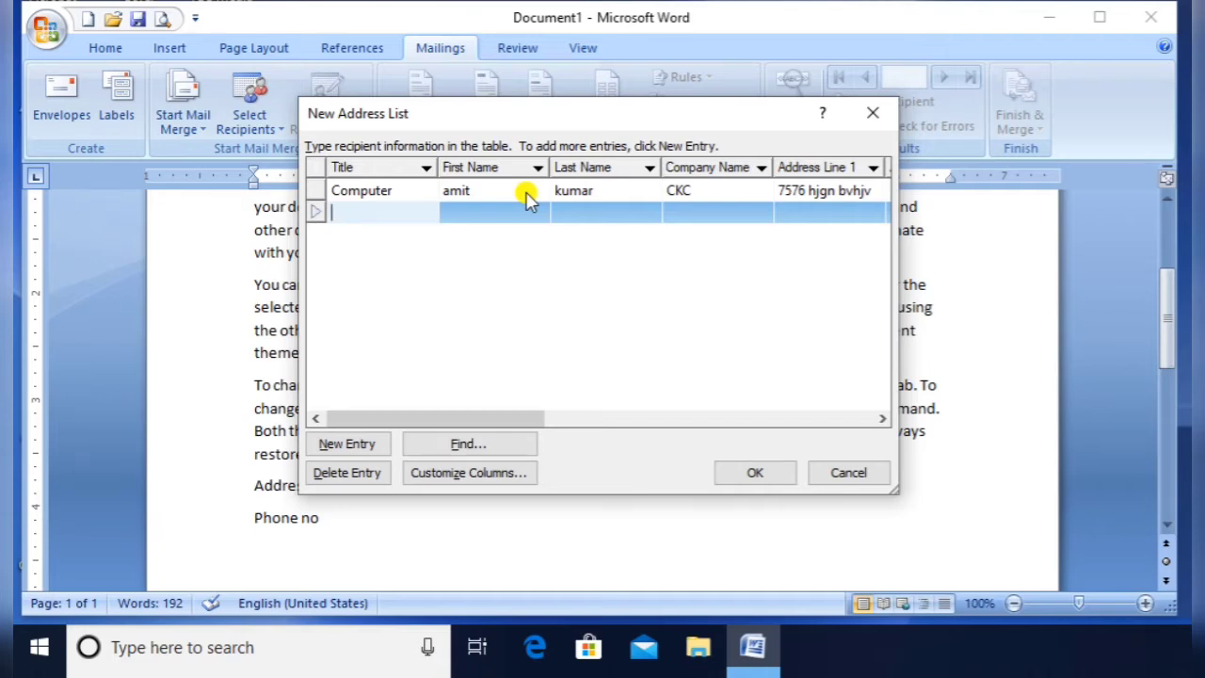
Fill the second through fifth recipient entries with placeholder text
text(ghgh)
key(Tab)
text(jgh)
key(Tab)
text(ghg)
key(Tab)
text(hg)
key(Tab)
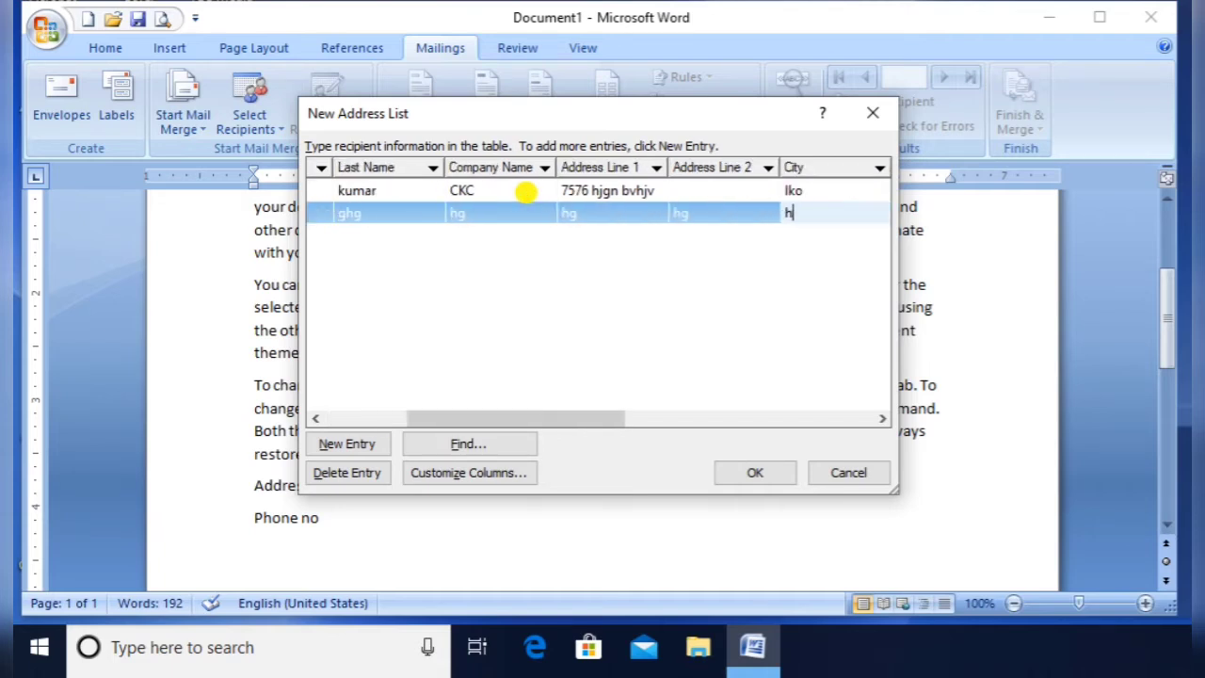
text(g)
key(Tab)
text(h)
key(Tab)
text(gh)
key(Tab)
text(g)
key(Tab)
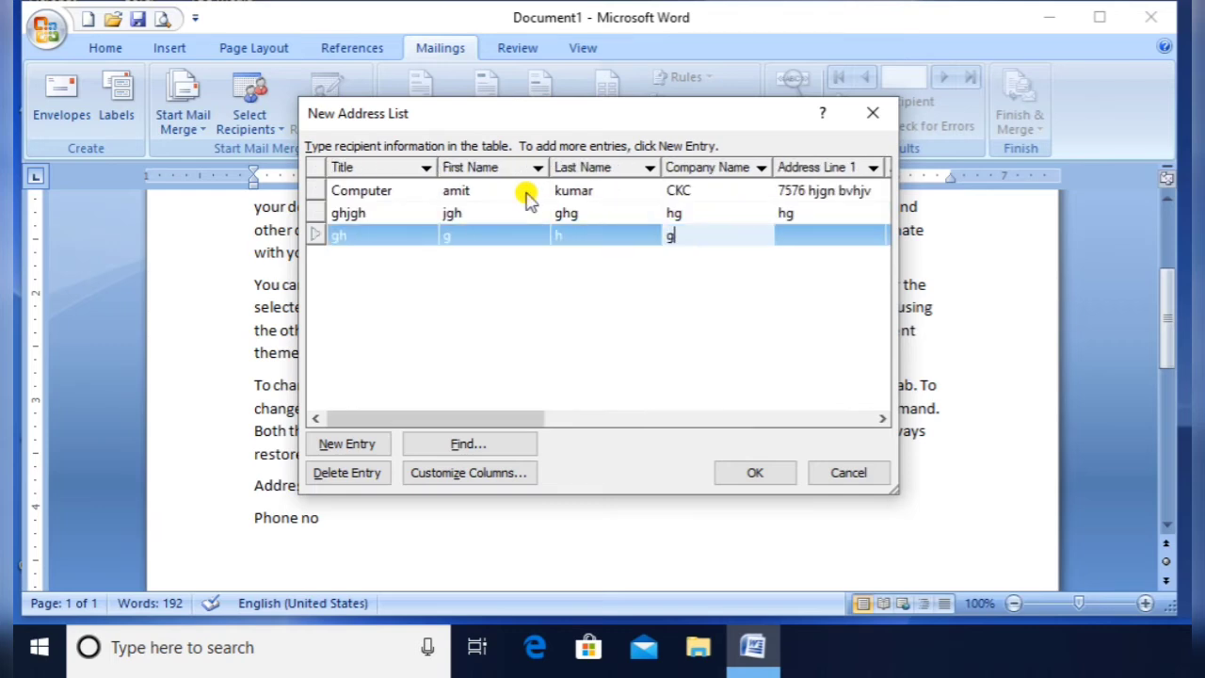
text(h)
key(Tab)
text(g)
key(Tab)
text(h)
key(Tab)
text(g)
key(Tab)
text(g)
key(Tab)
text(hg)
key(Tab)
text(hg)
key(Tab)
text(h)
key(Tab)
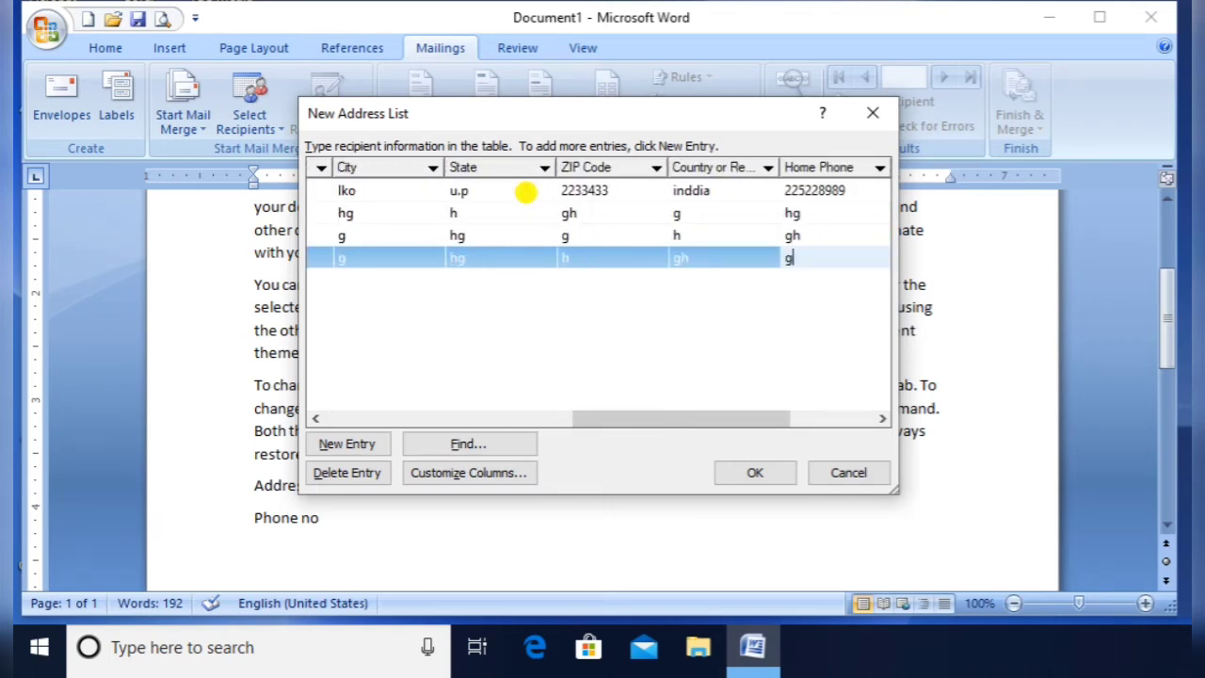
text(h)
key(Tab)
text(g)
key(Tab)
text(g)
key(Tab)
key(Tab)
text(g)
key(Tab)
key(Tab)
text(g)
key(Tab)
text(hg)
key(Tab)
text(h)
key(Tab)
text(gghgy)
key(Tab)
text(yhghyjg)
key(Tab)
text(yhgjyhg)
key(Tab)
text(yhgjyhgjyh)
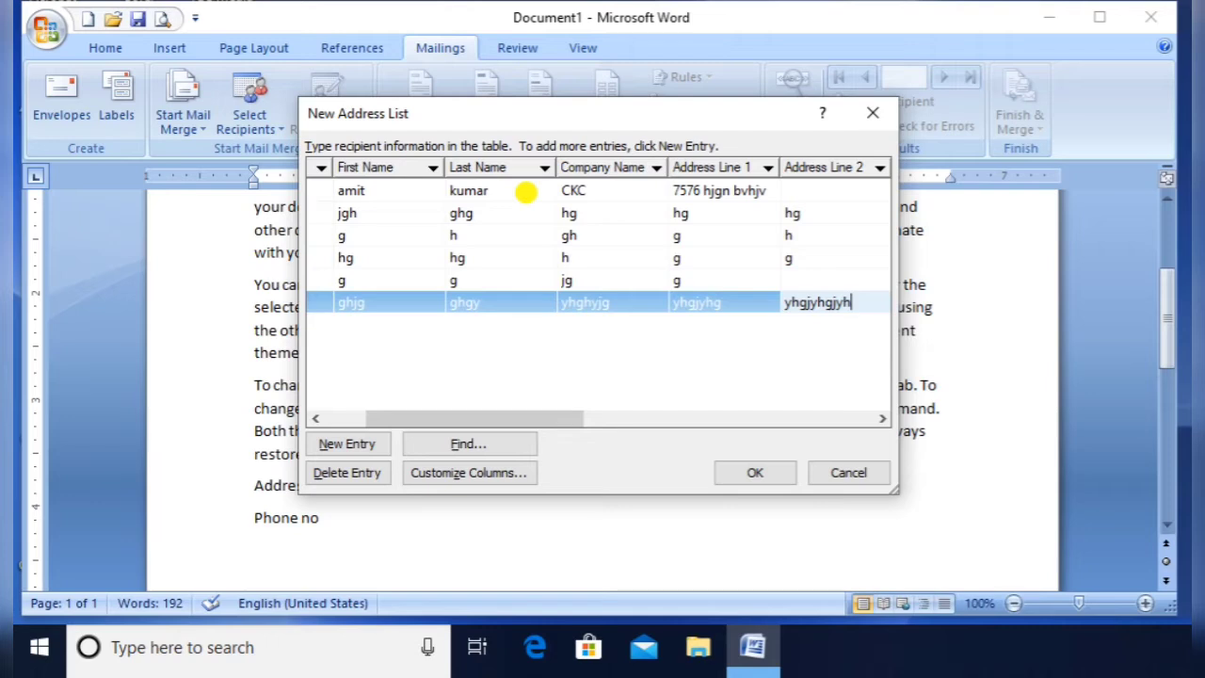
Complete the sixth entry with placeholder values, drop the empty row, and confirm the list
key(Up)
text(kuu)
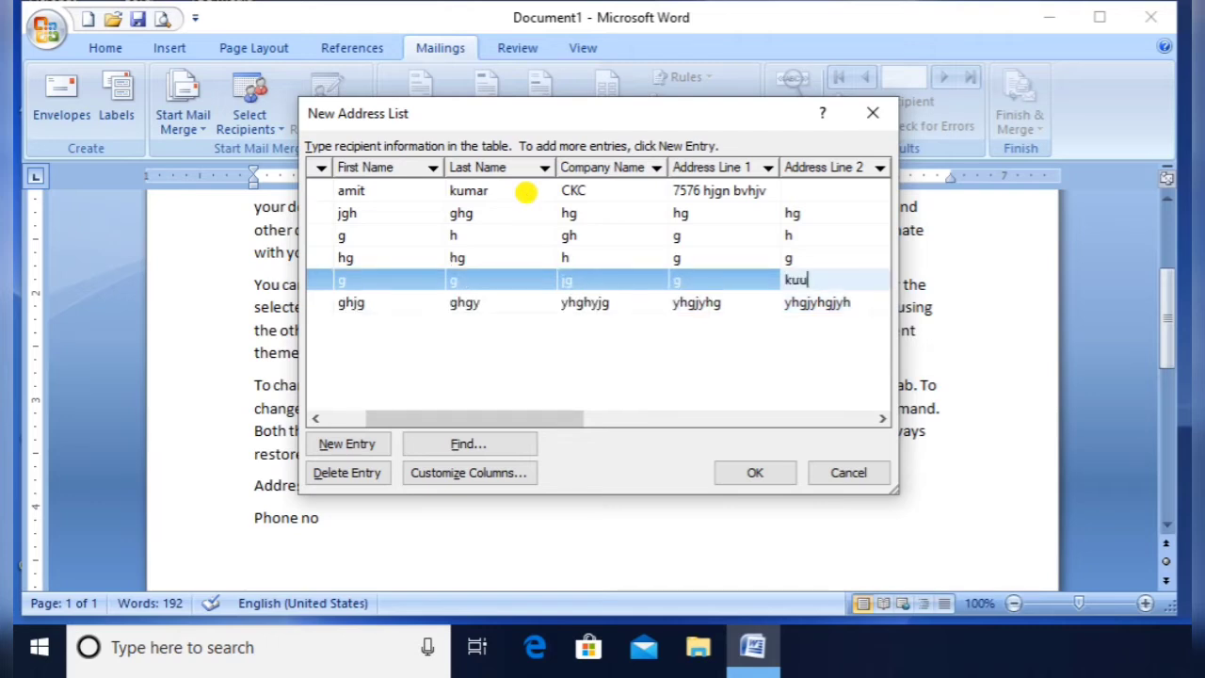
key(Tab)
text(gy)
key(Down)
text(jhguj)
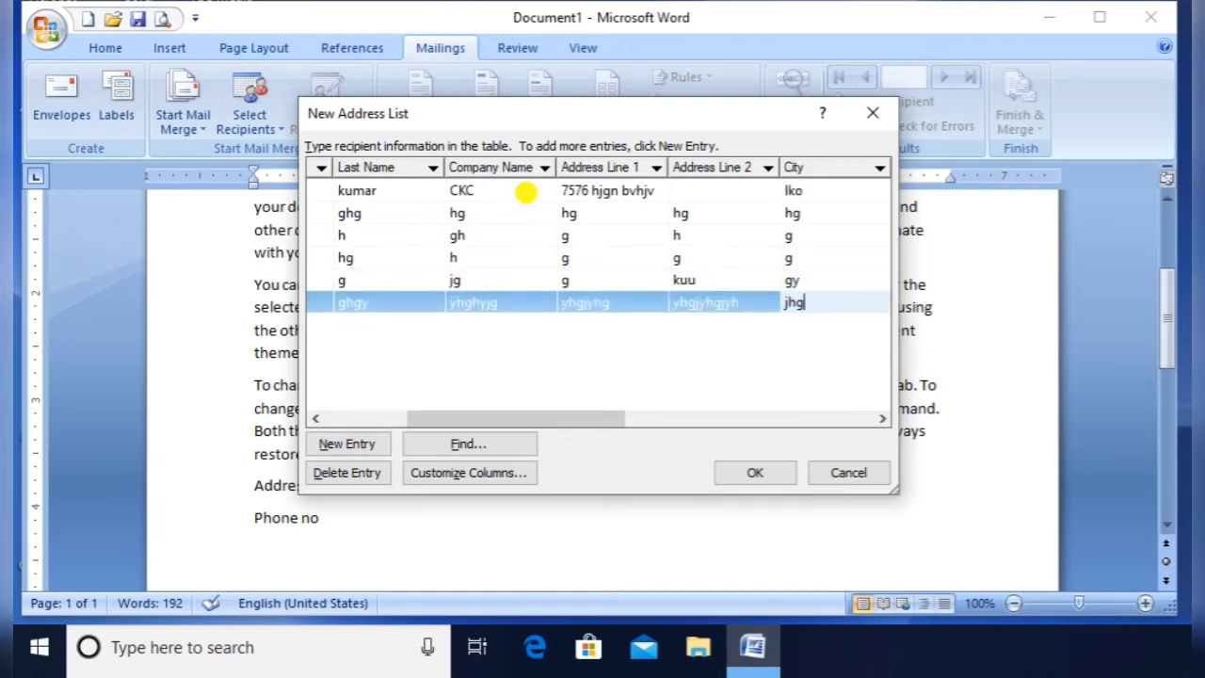
key(Tab)
text(uhuh)
key(Tab)
text(ujhkuh)
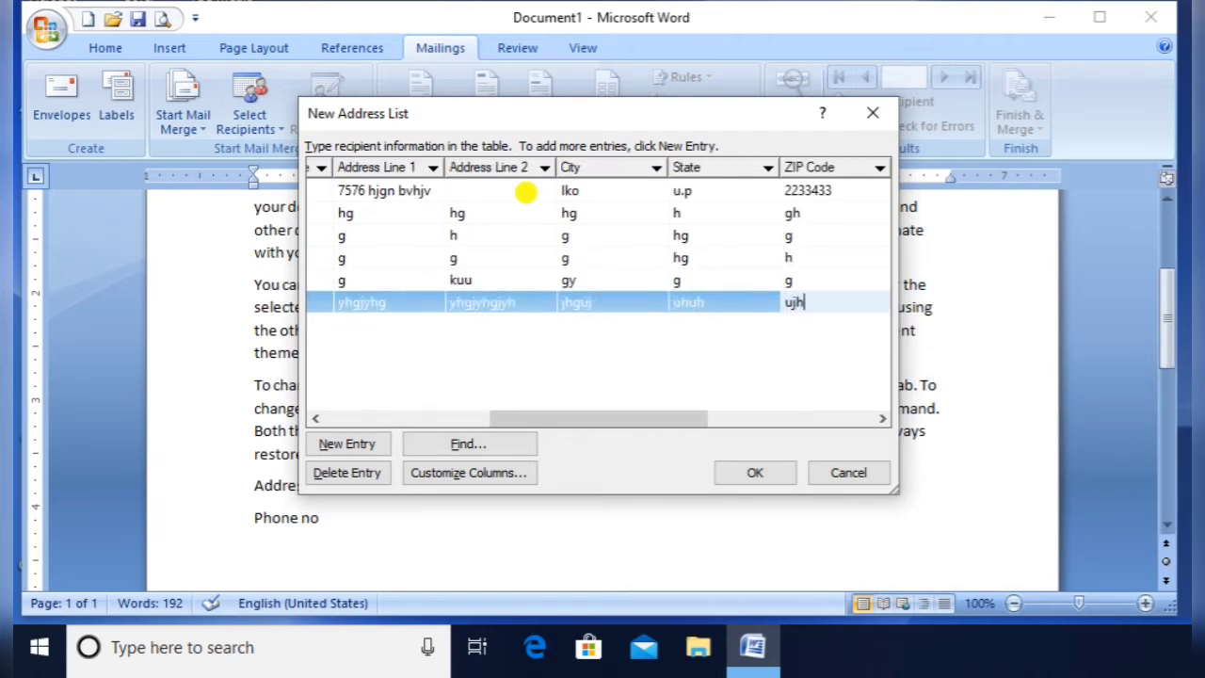
key(Tab)
text(uhkuh)
key(Tab)
text(uhgljh)
key(Tab)
text(ughuh)
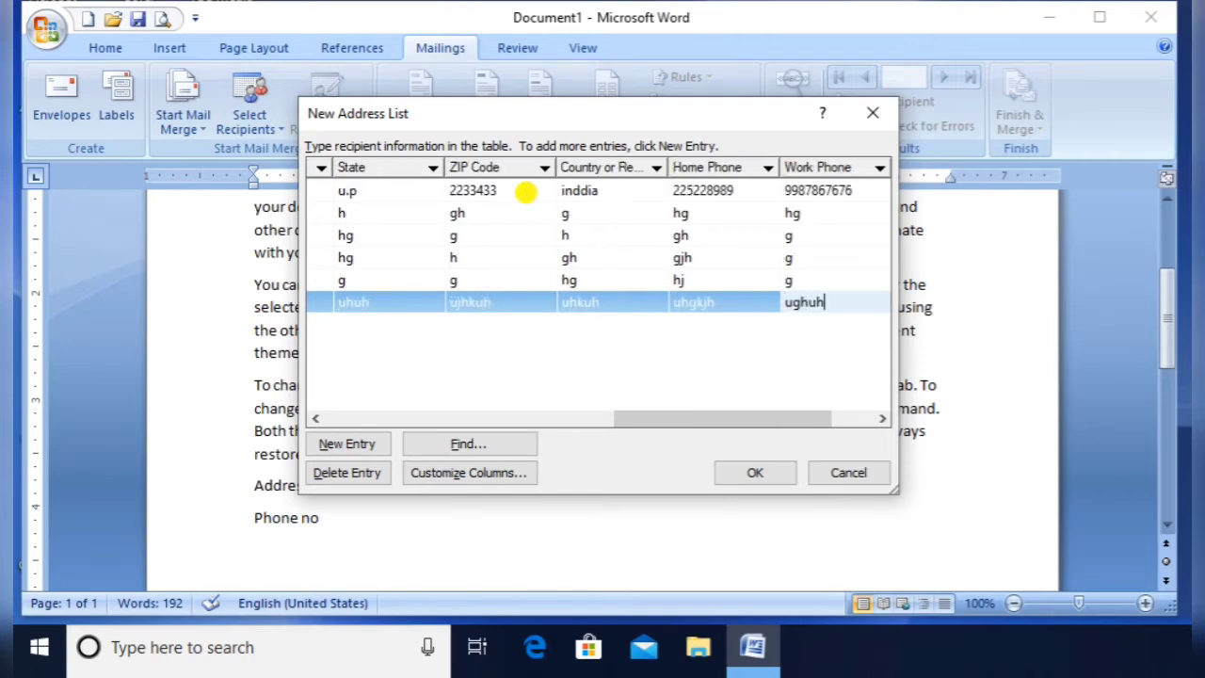
key(Tab)
text(ghjhg)
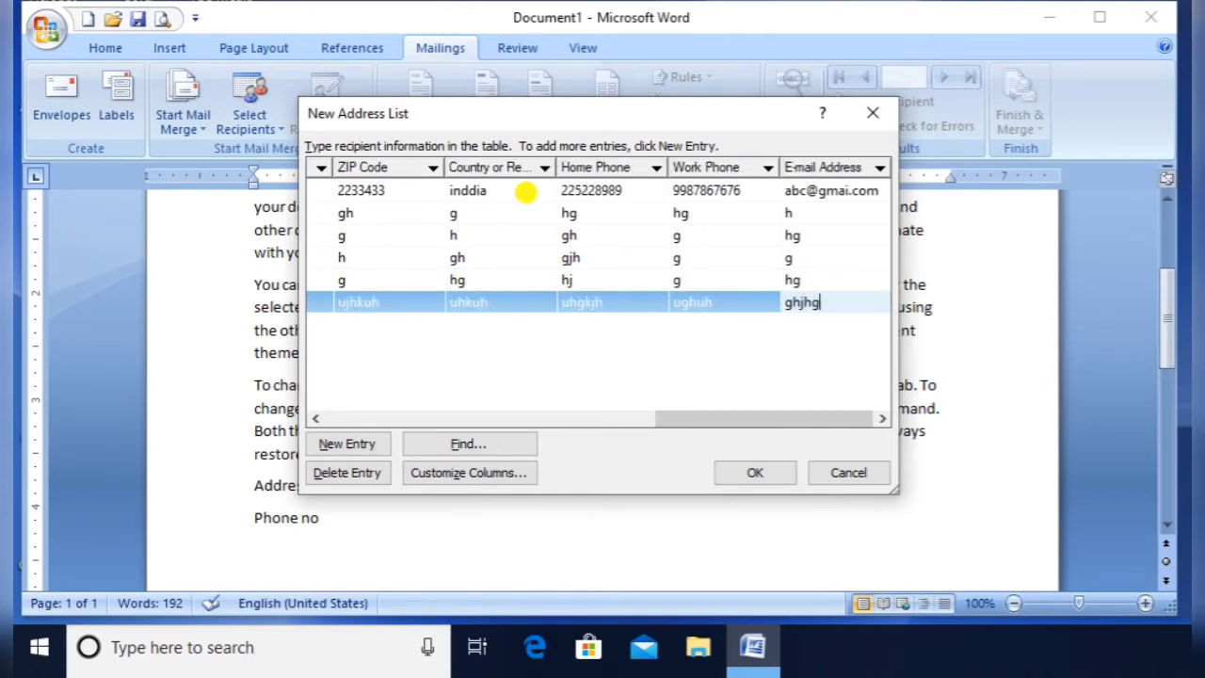
key(Tab)
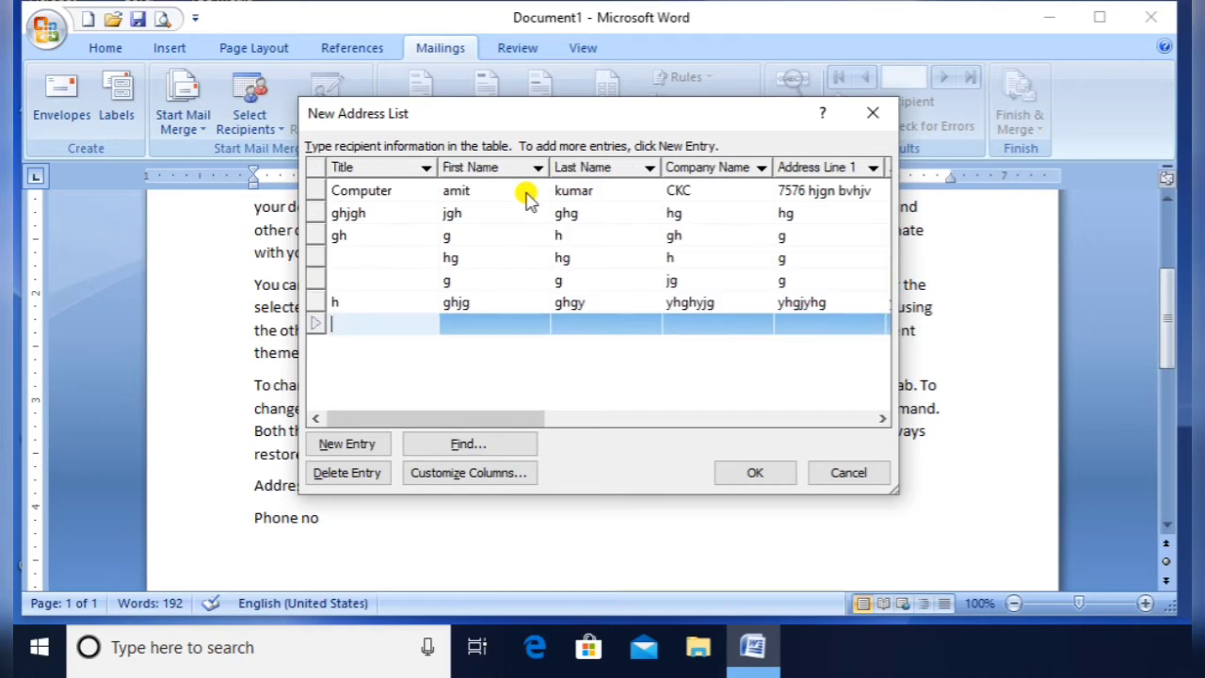
key(Up)
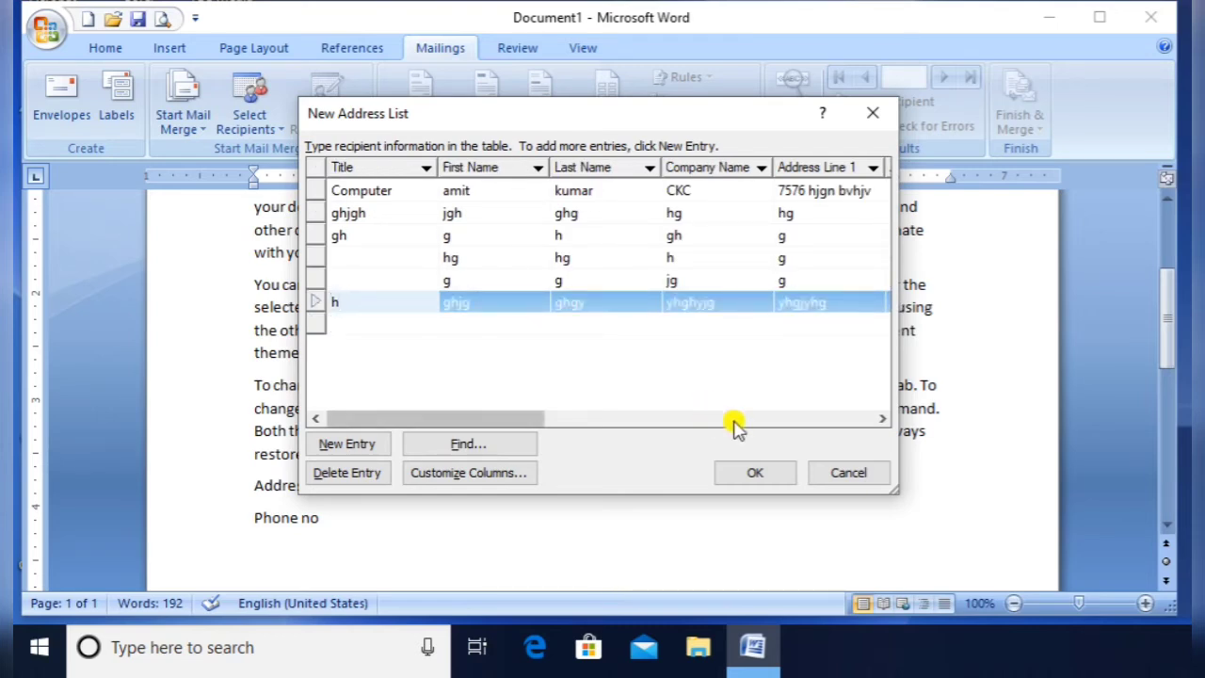
click(759, 473)
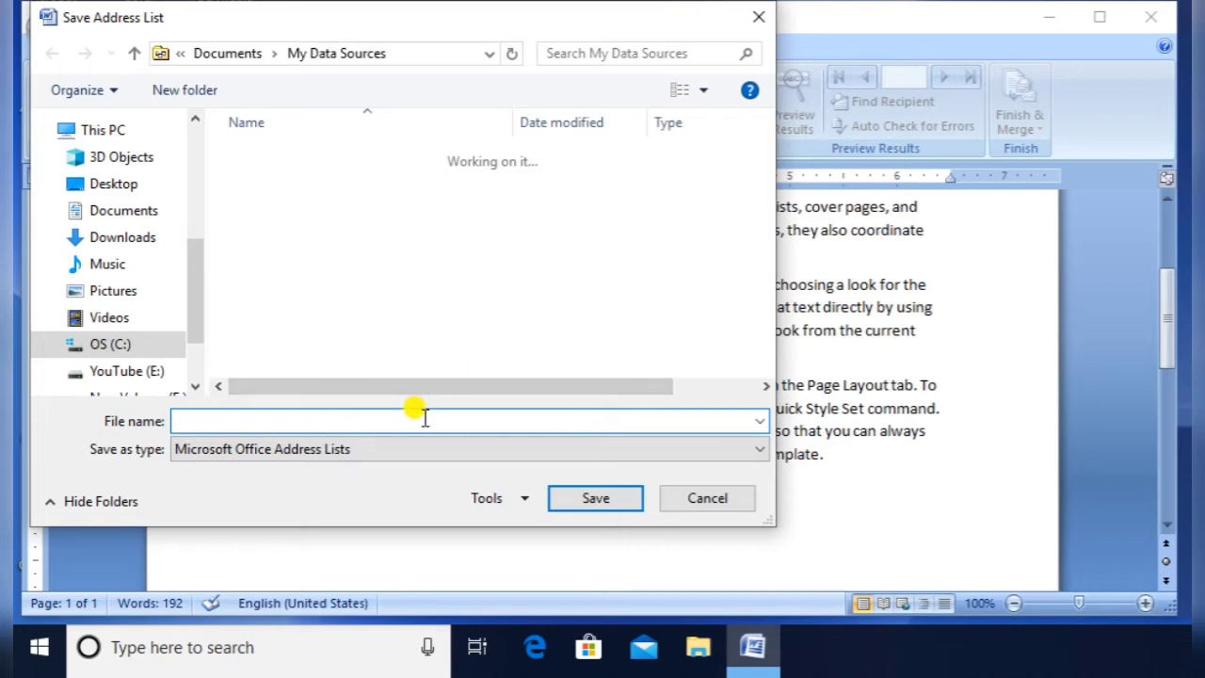
Save the recipient list under the file name 'address'
text(add)
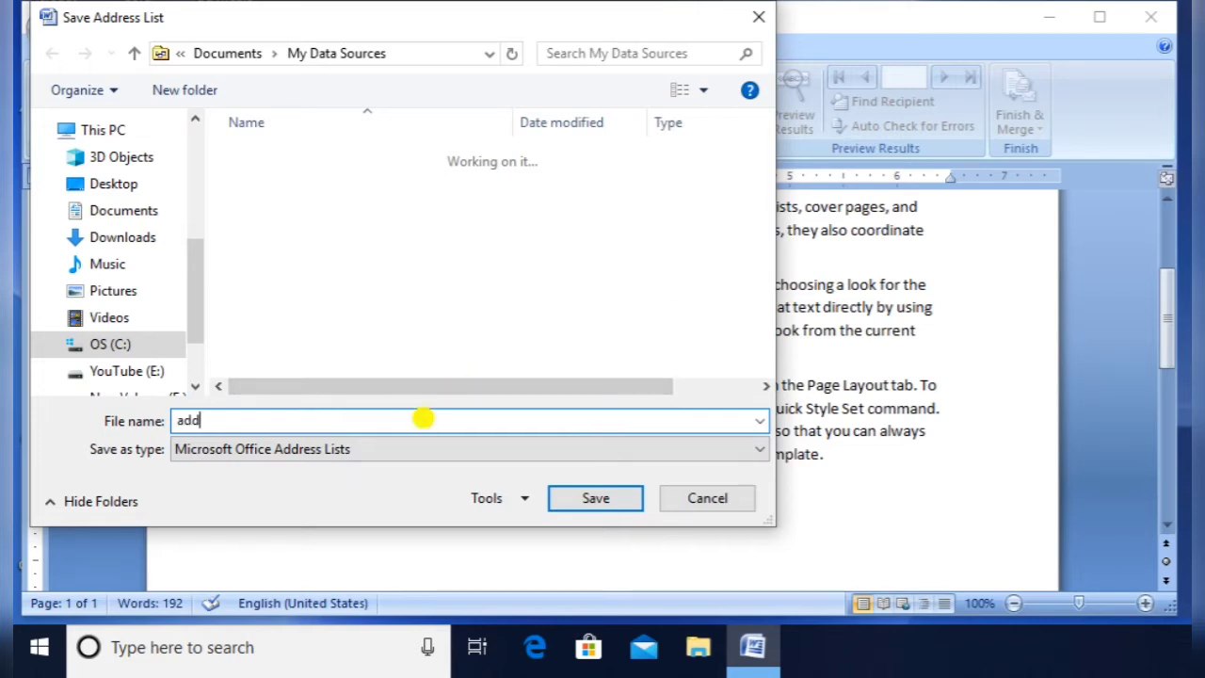
text(ress)
click(593, 501)
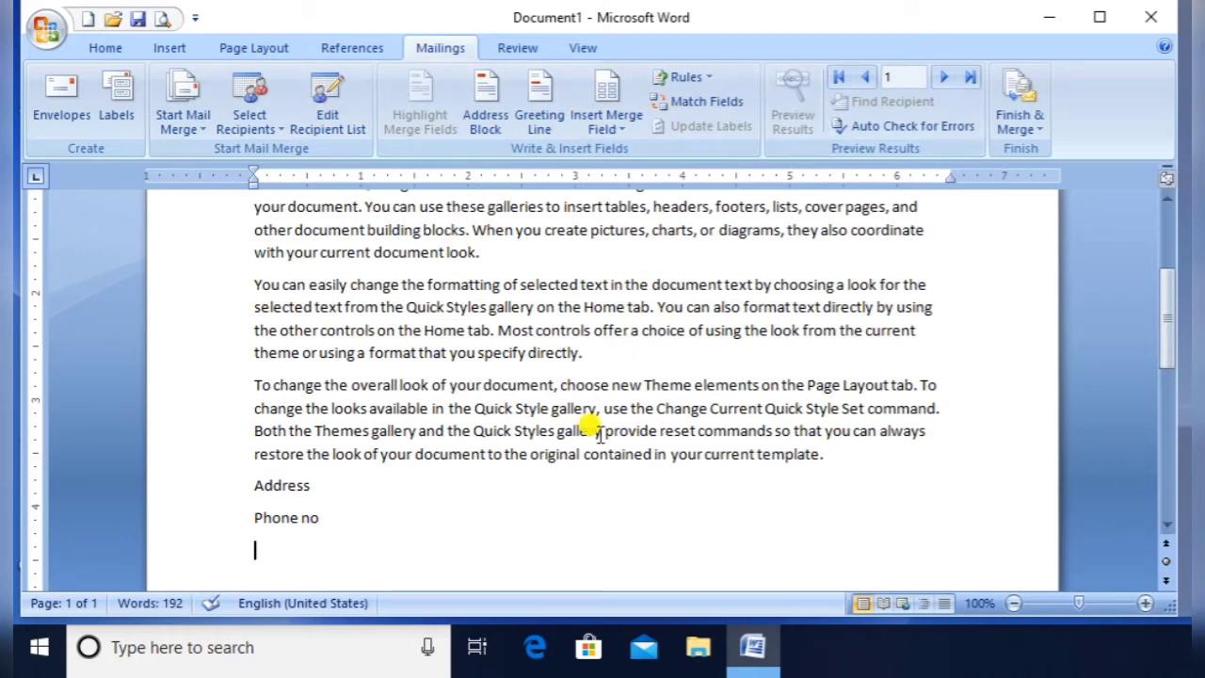
Replace the word Name with the «First_Name» and «Last_Name» merge fields
key(Up)
key(Up)
key(Up)
key(Up)
key(Up)
key(Up)
key(Up)
key(Up)
key(Up)
key(Up)
key(Up)
key(Up)
key(Up)
key(Up)
key(Up)
key(Up)
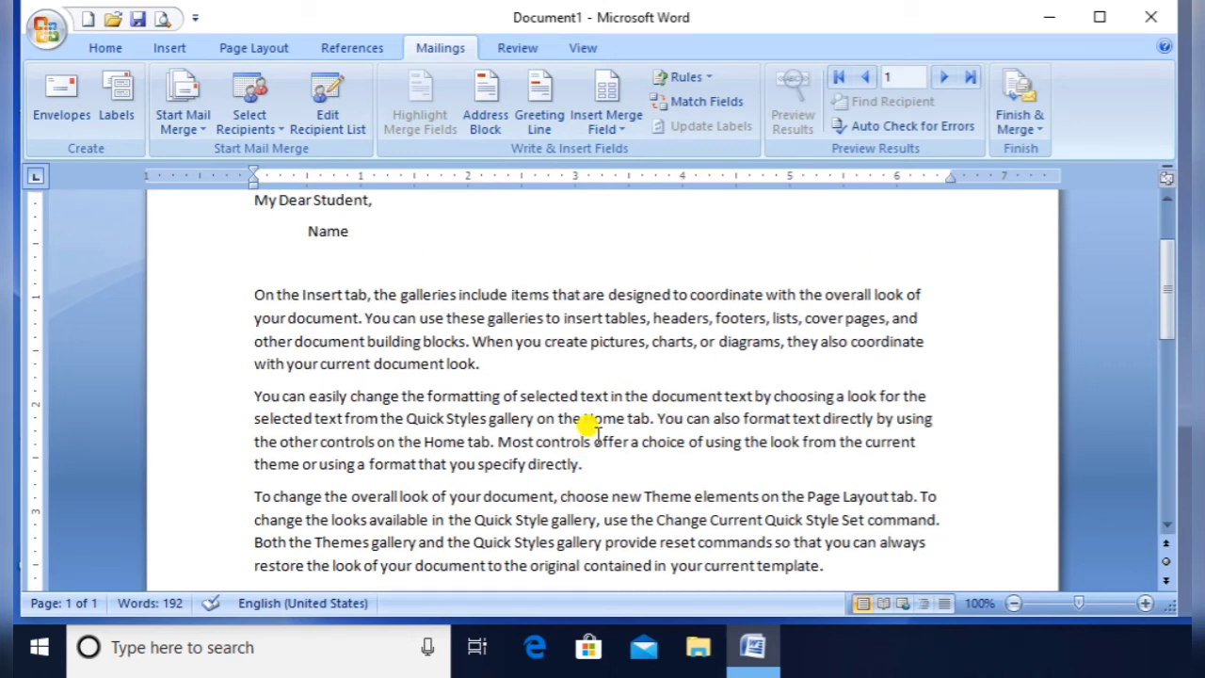
key(shift+Down)
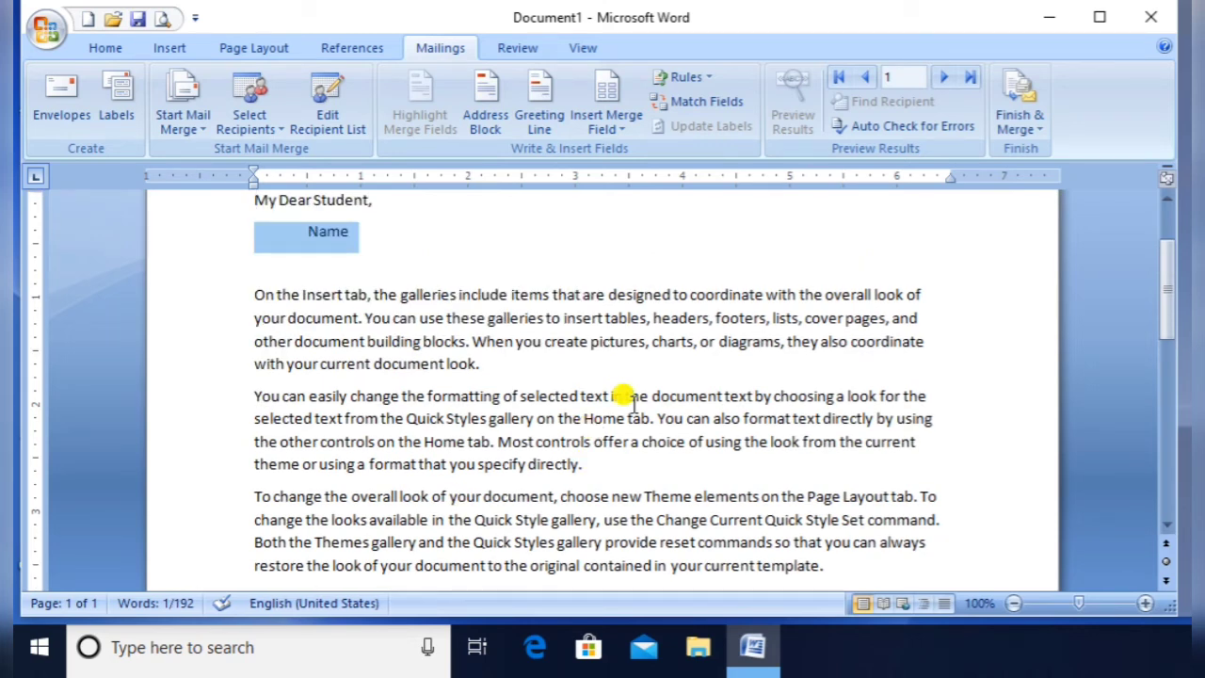
click(357, 233)
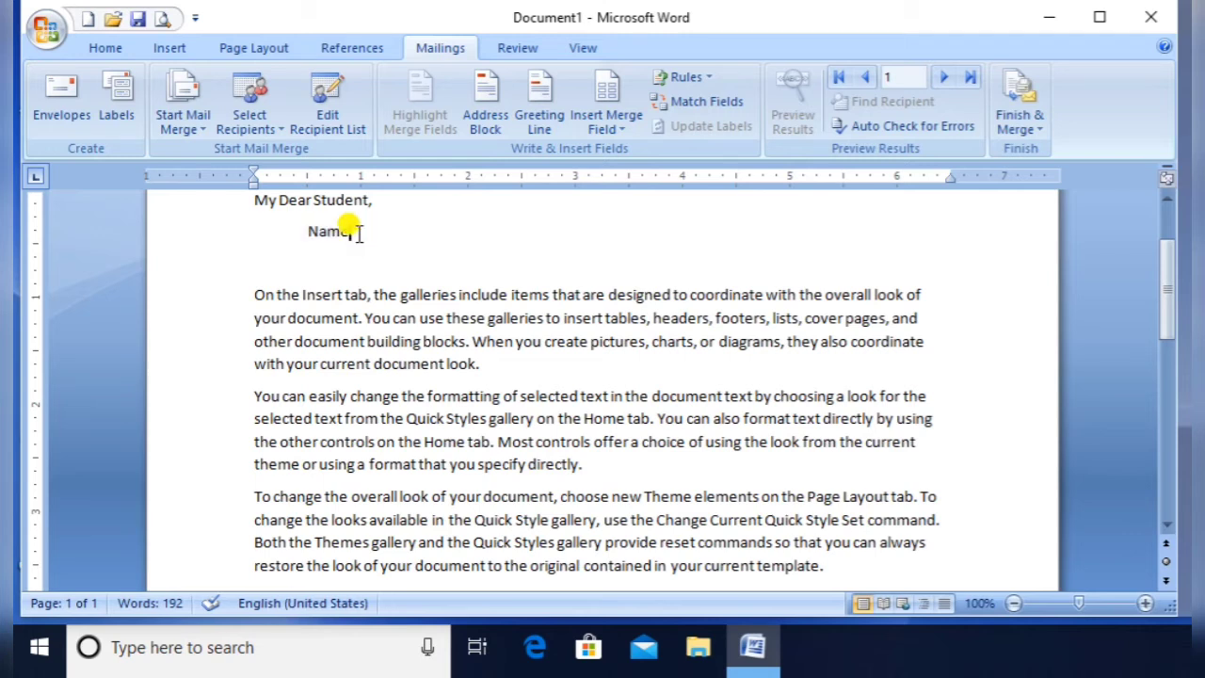
key(shift+Left)
key(shift+Left)
key(shift+Left)
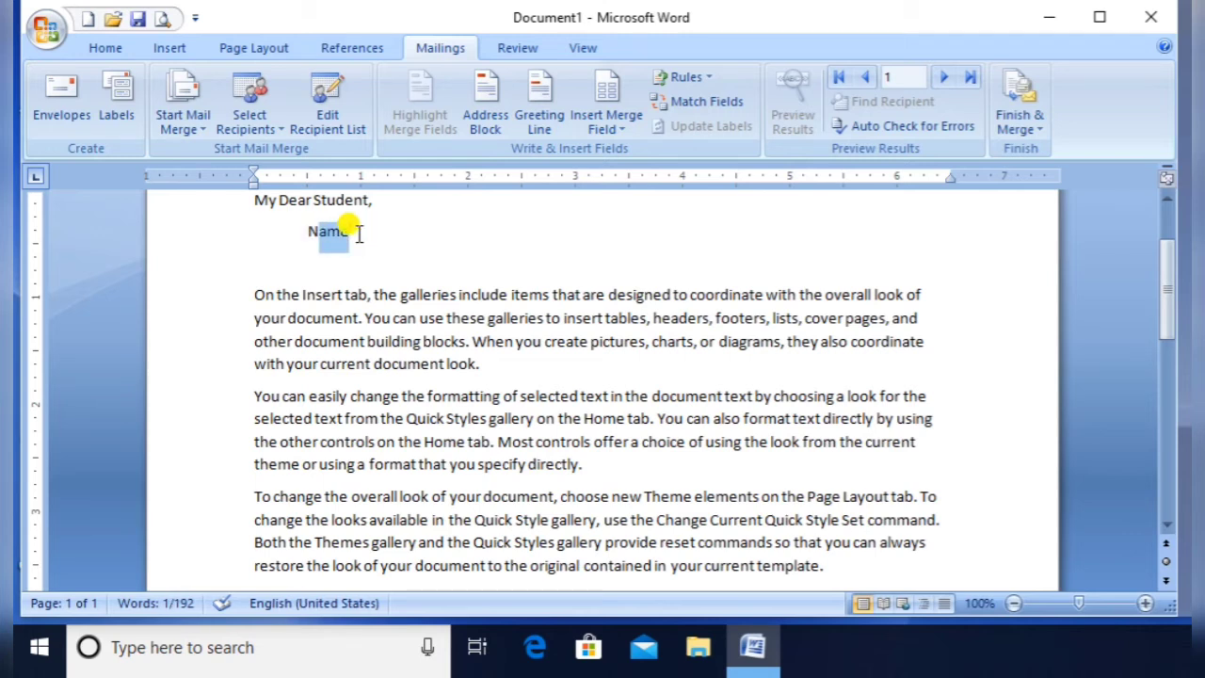
key(shift+Left)
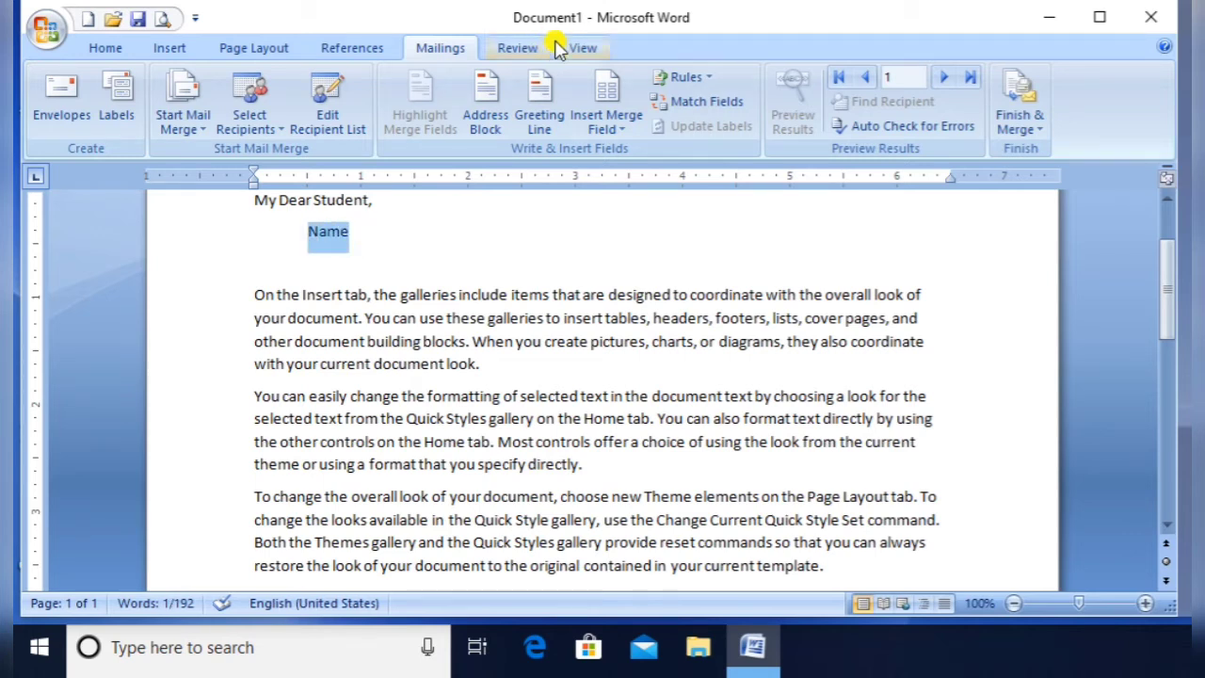
click(619, 124)
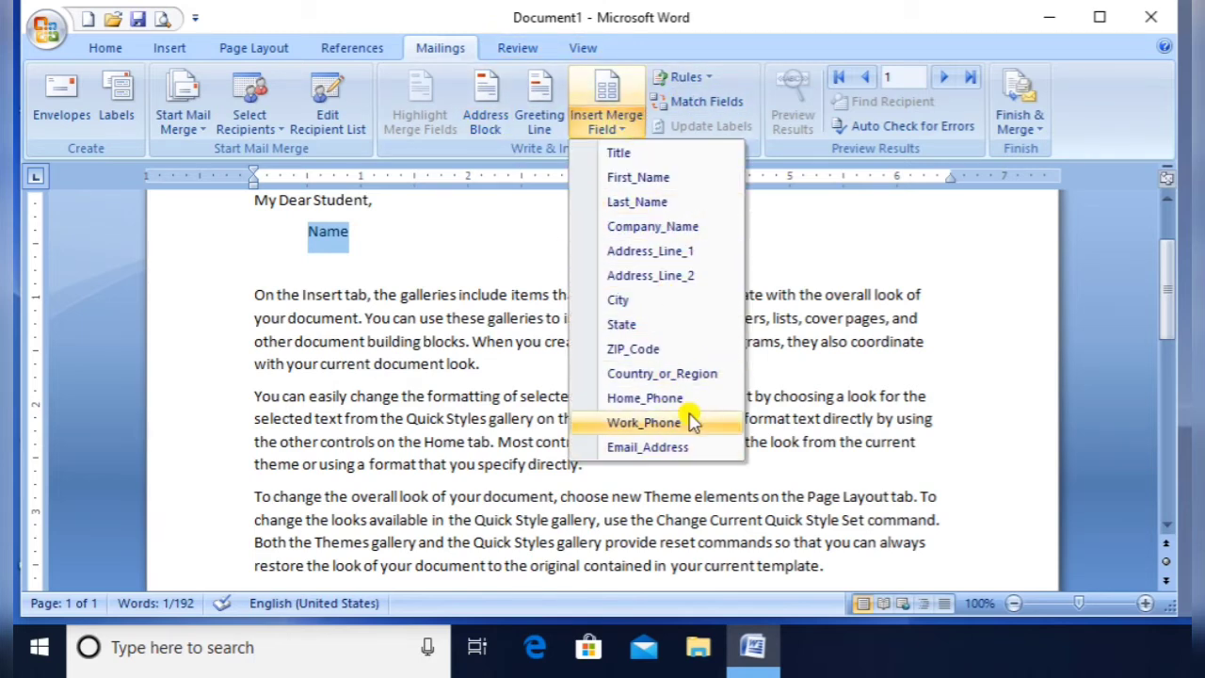
click(670, 156)
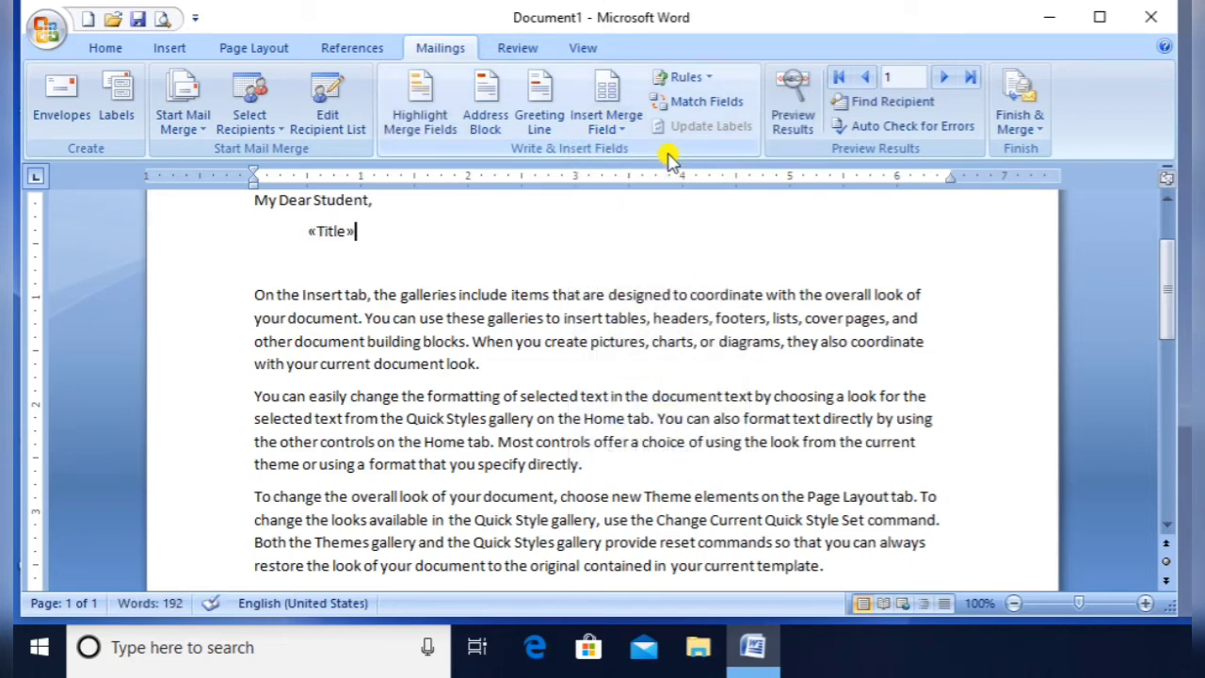
key(BackSpace)
key(BackSpace)
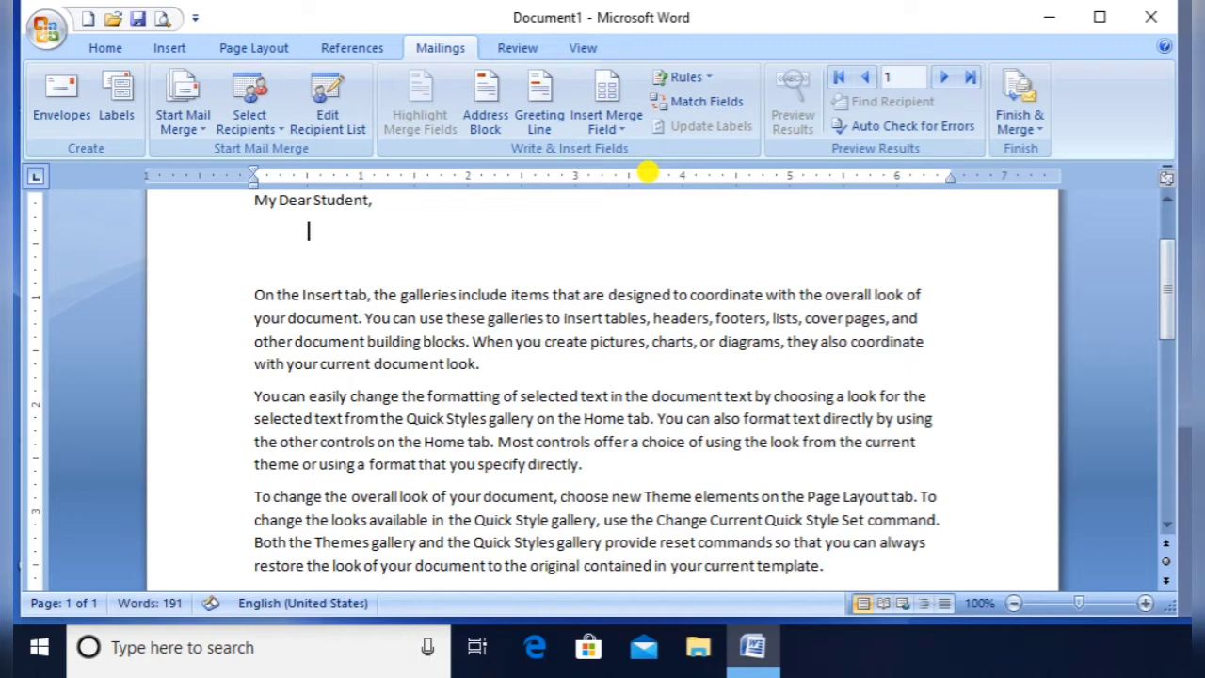
click(617, 117)
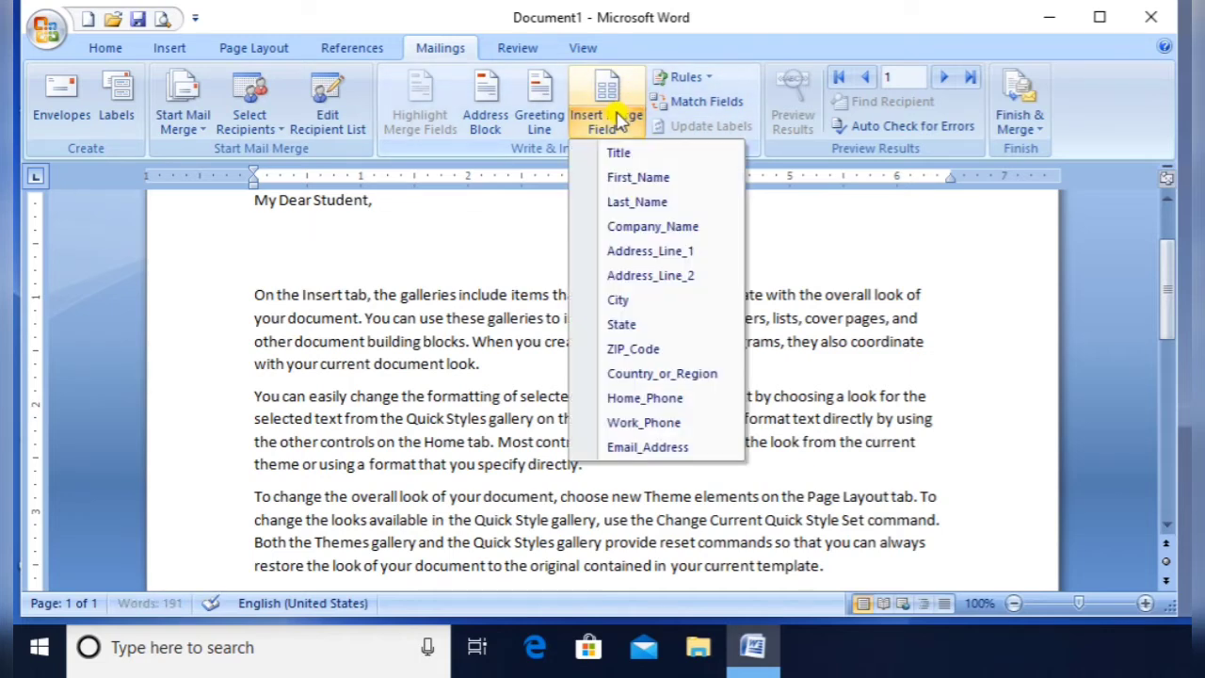
click(635, 179)
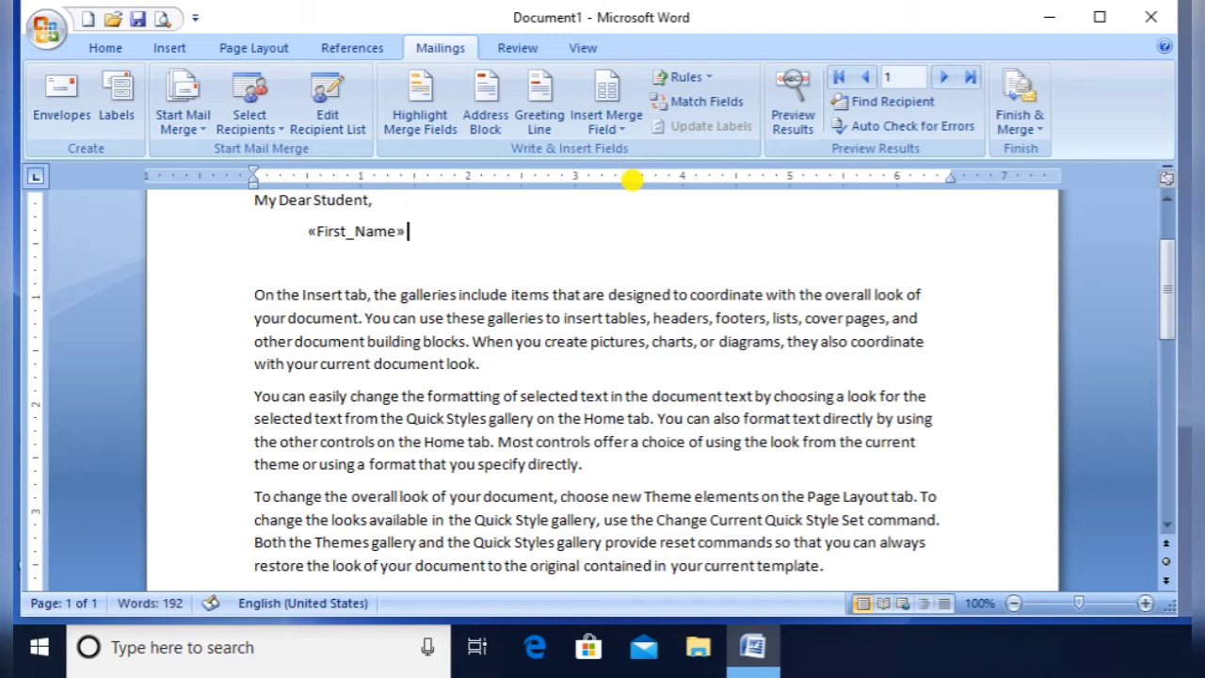
click(614, 127)
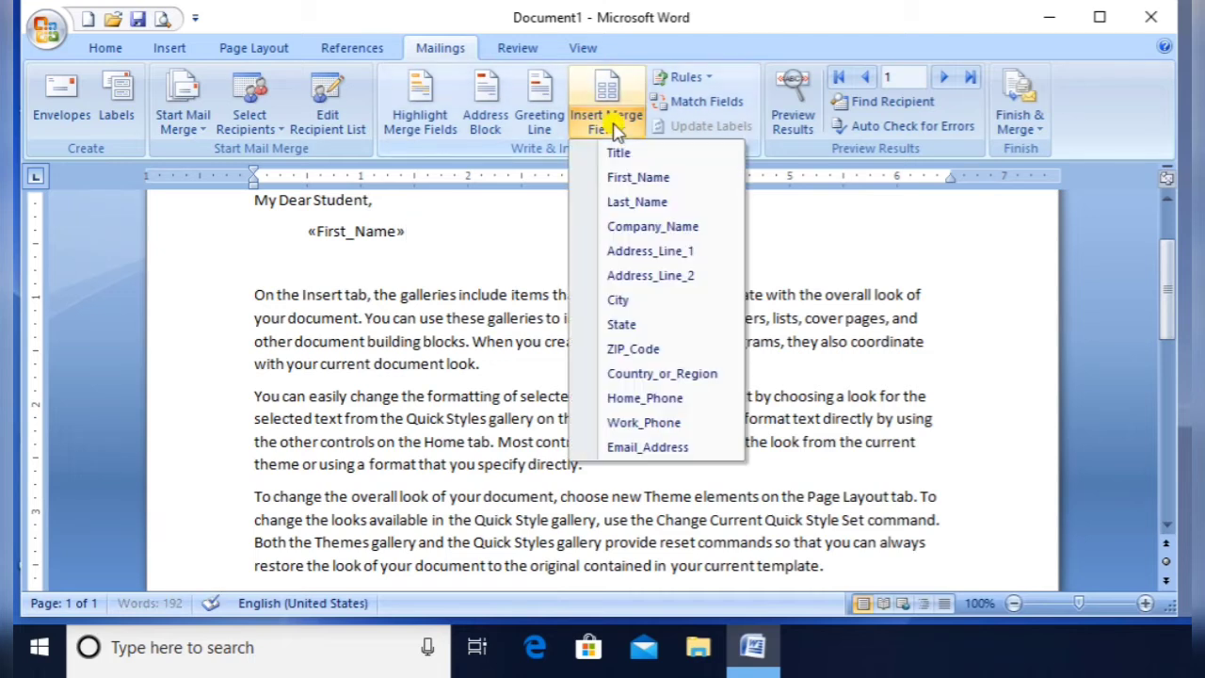
click(633, 203)
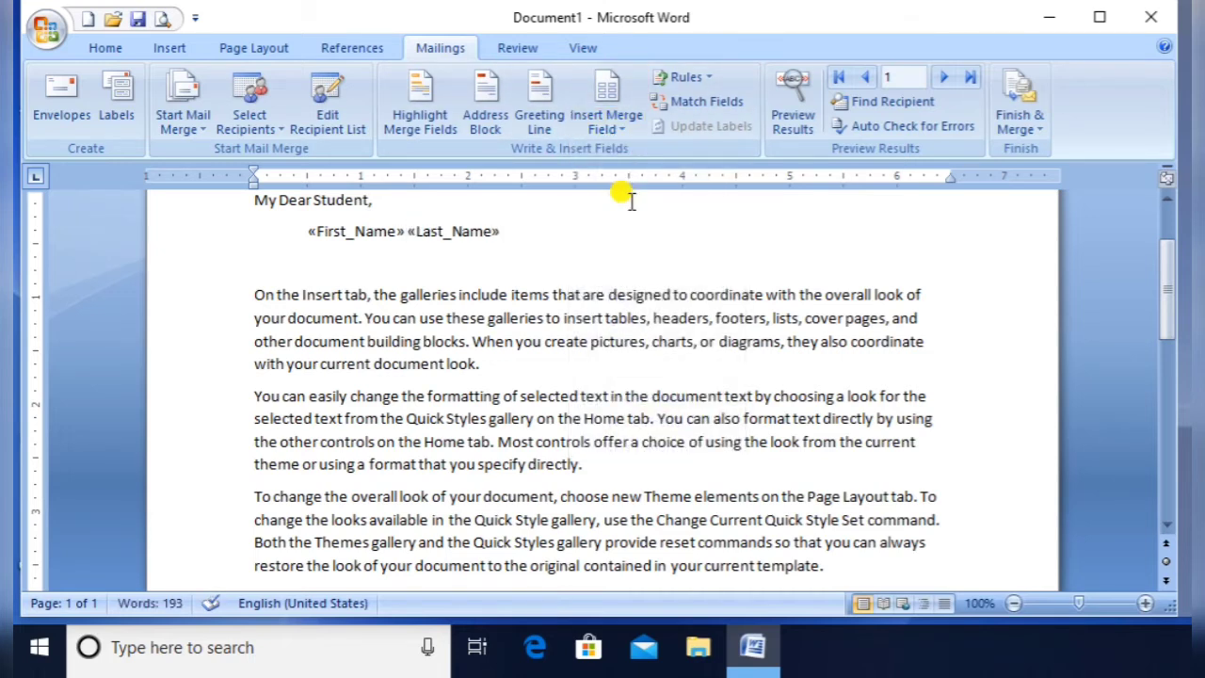
Insert a blank line above the 'My Dear Student,' greeting
click(631, 201)
key(Home)
key(Return)
key(Return)
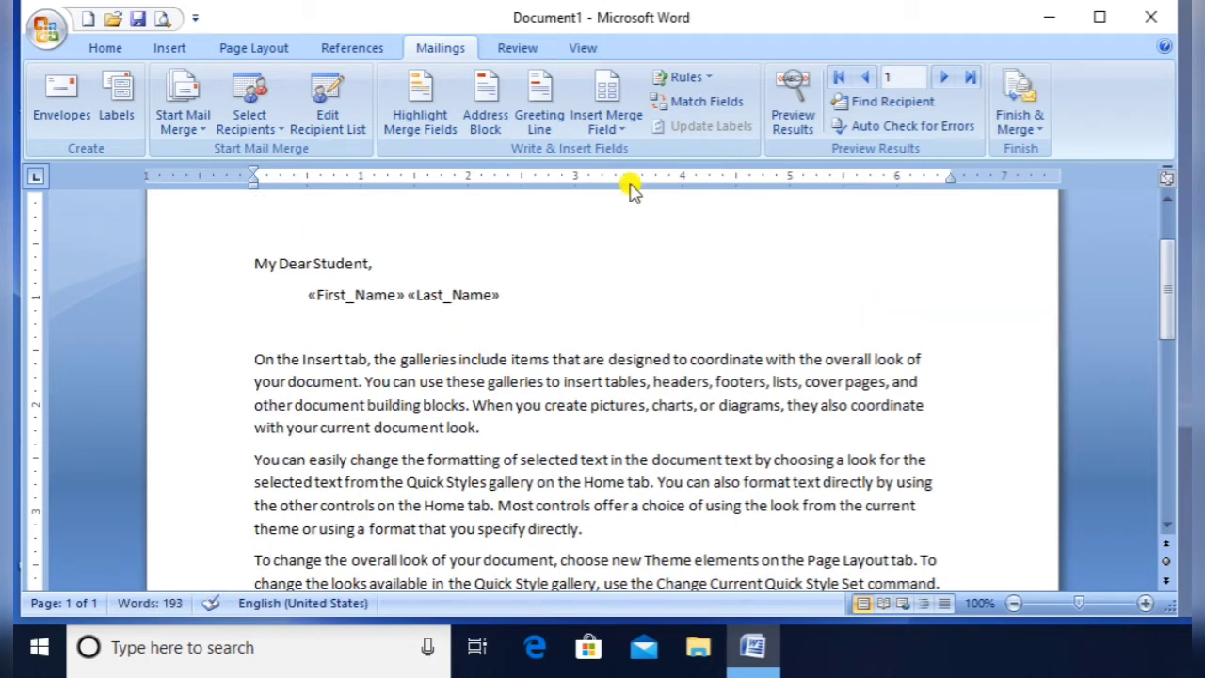
Insert the «Title» field above the greeting, then make it bold and enlarge its font
click(607, 128)
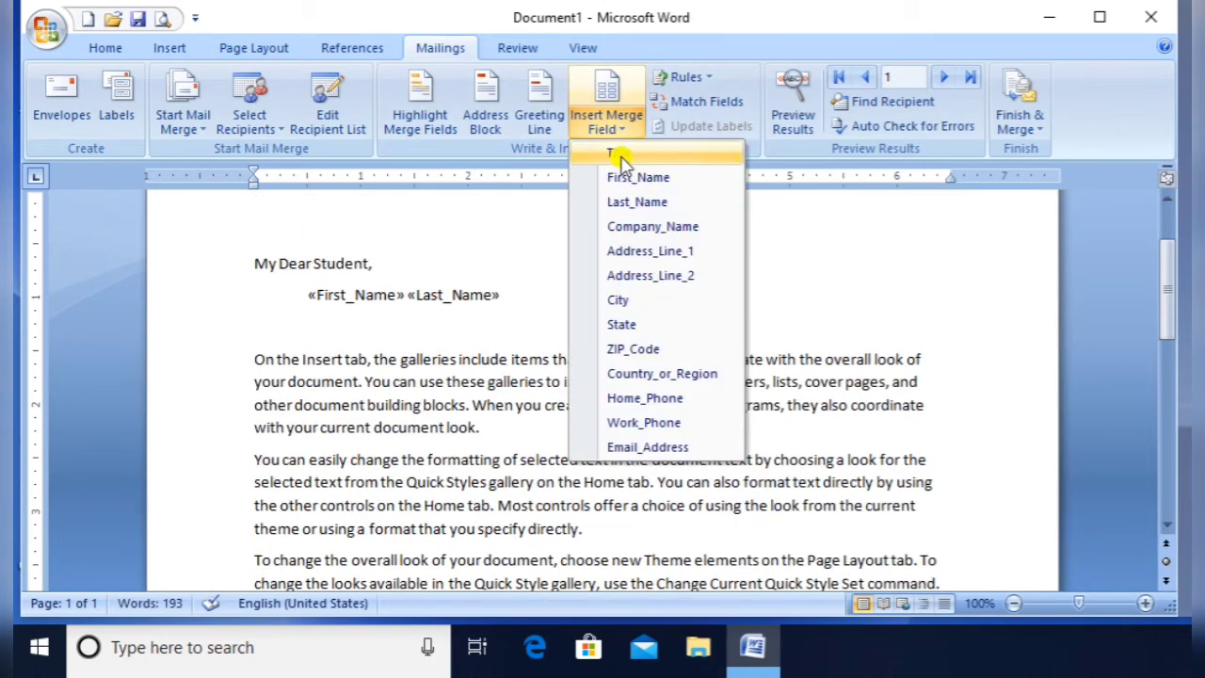
click(622, 156)
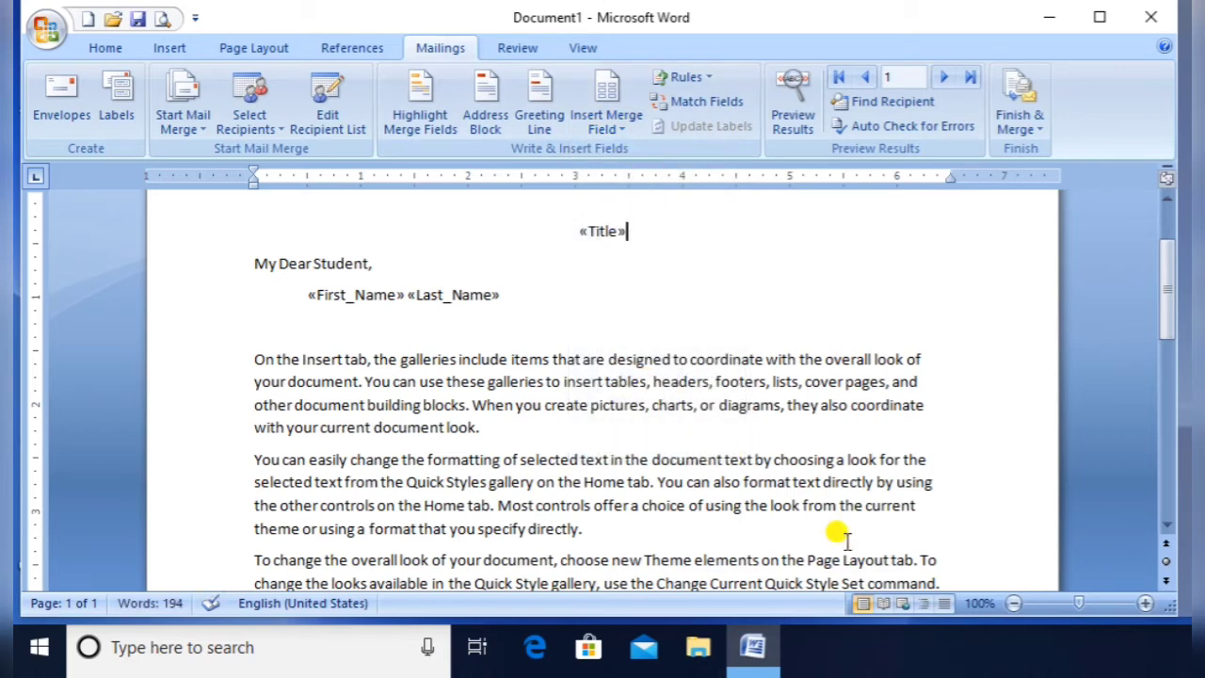
key(shift+Home)
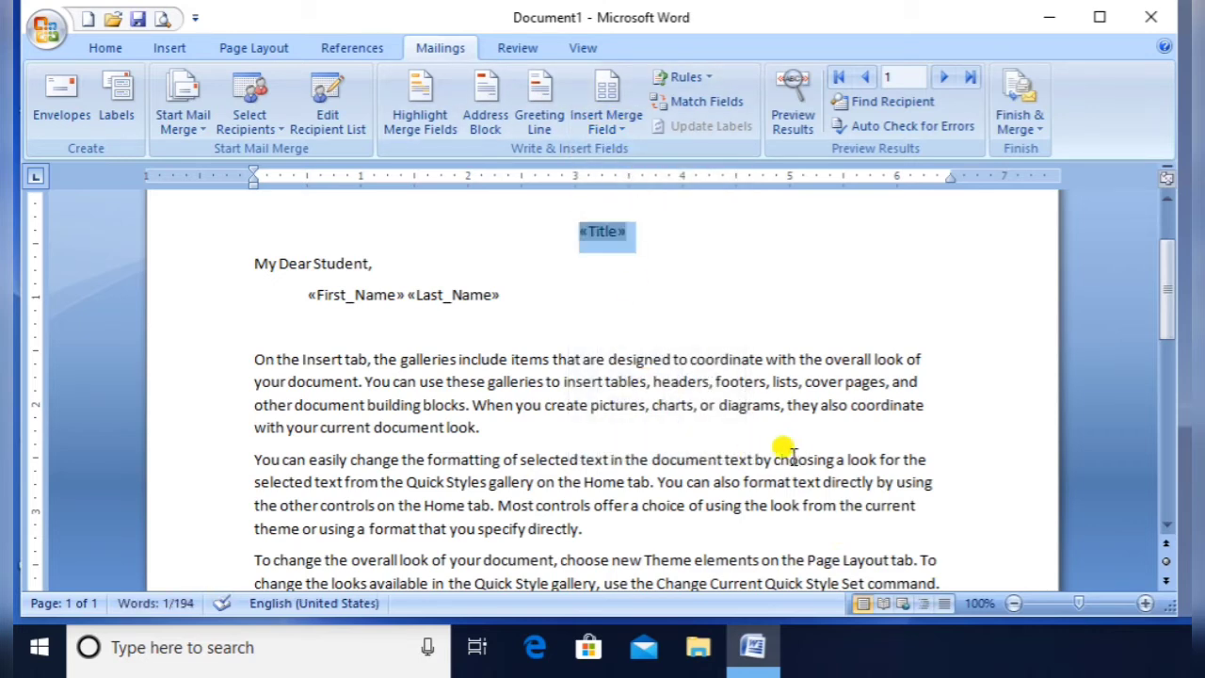
key(ctrl+b)
key(ctrl+shift+period)
key(ctrl+shift+period)
key(ctrl+shift+period)
key(ctrl+shift+period)
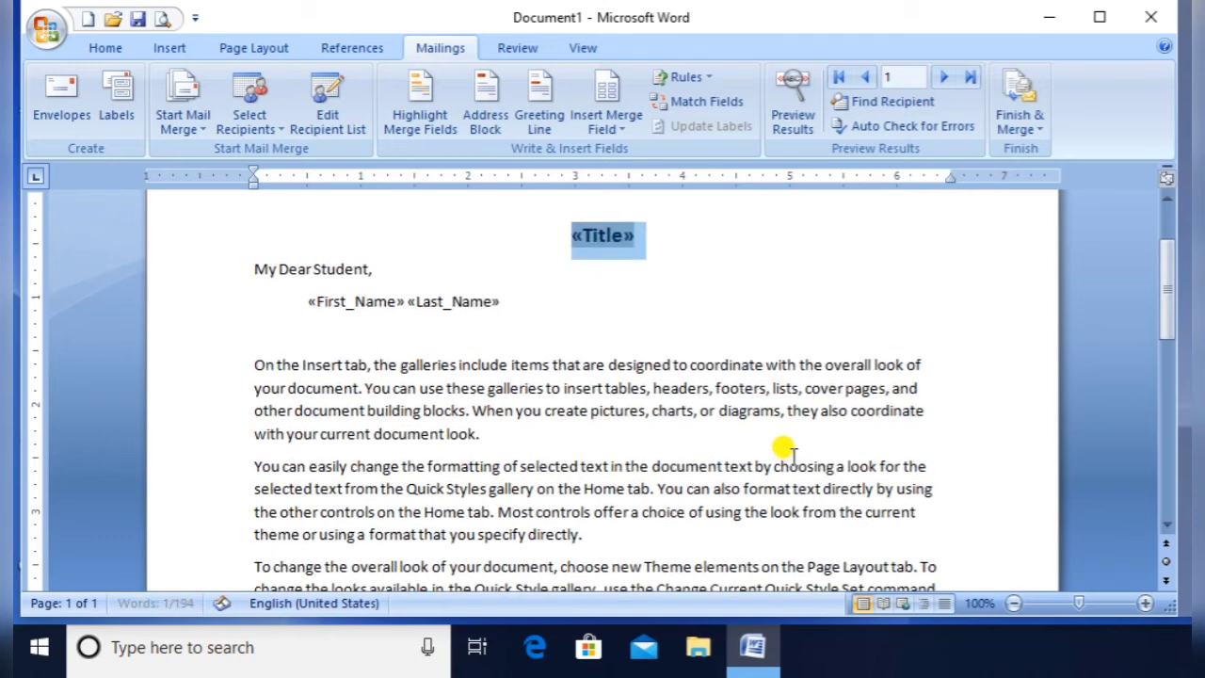
click(1164, 527)
click(1164, 527)
click(1164, 527)
click(1164, 527)
click(1163, 527)
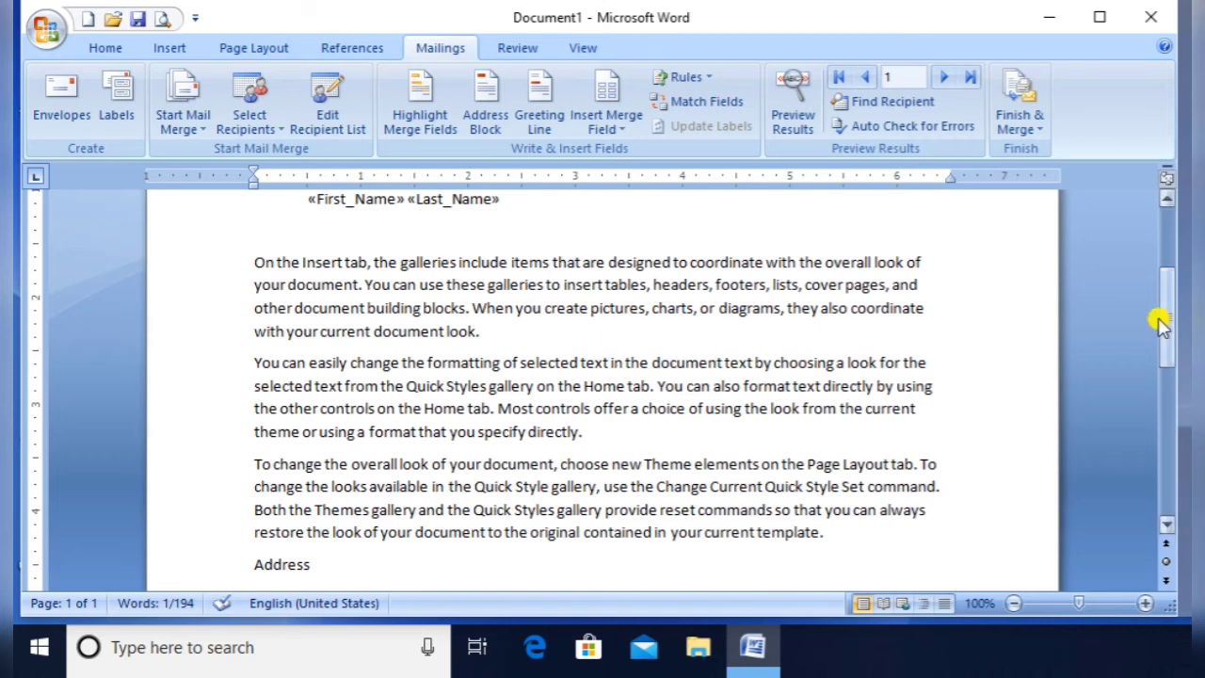
drag(1164, 325, 1166, 378)
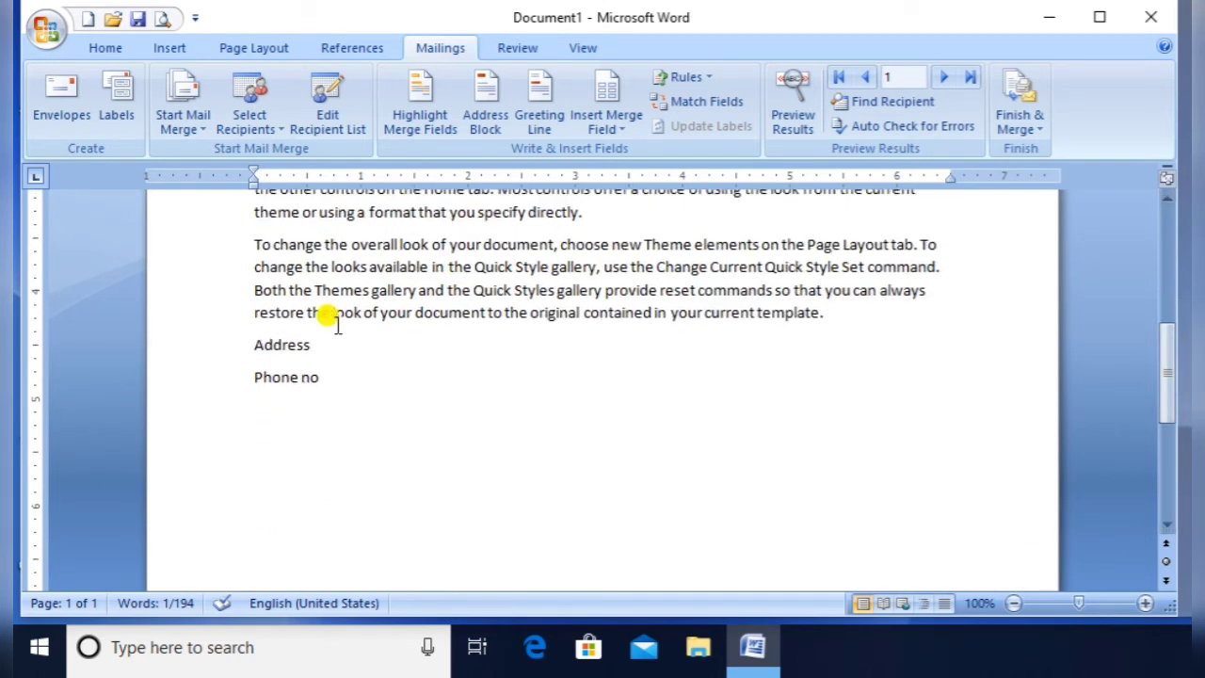
Replace the Address placeholder with «Address_Line_1» and add «City» on its own line
click(316, 347)
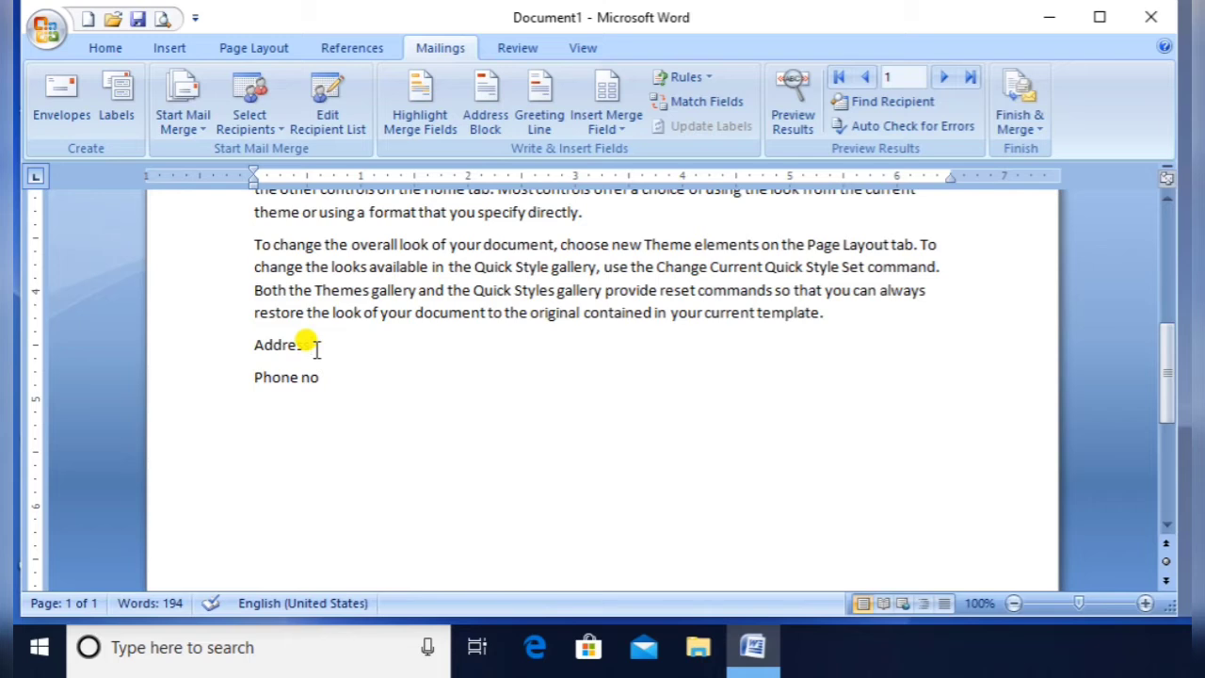
key(Return)
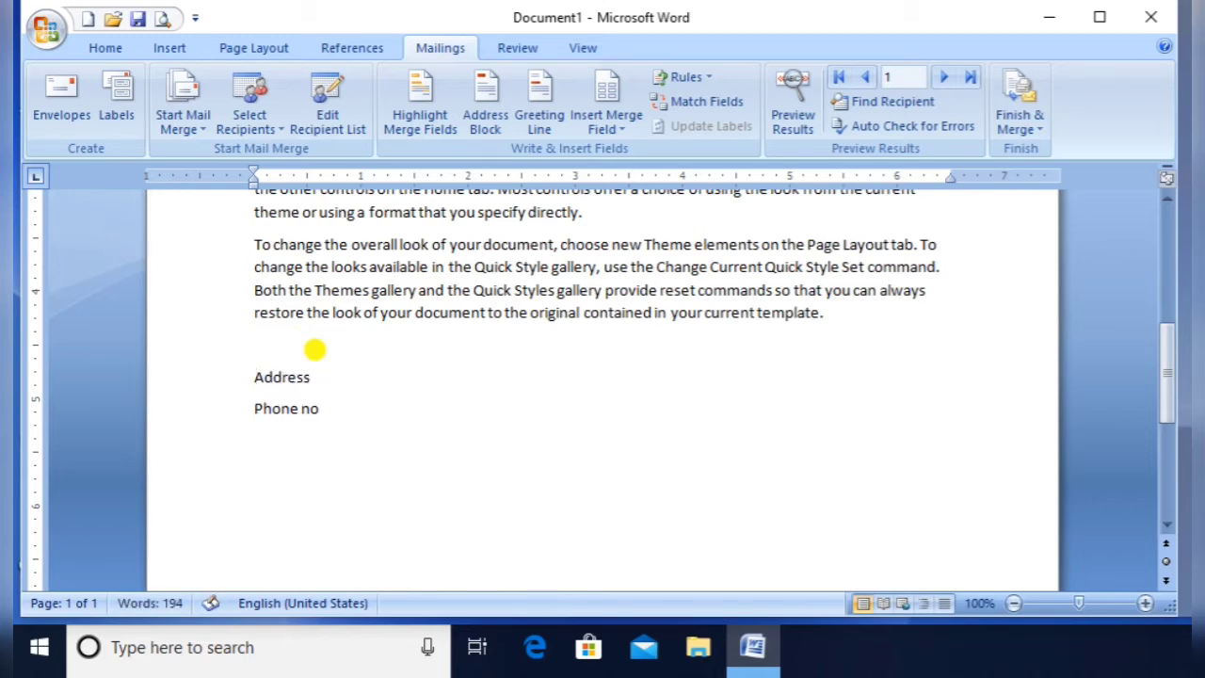
key(shift+Down)
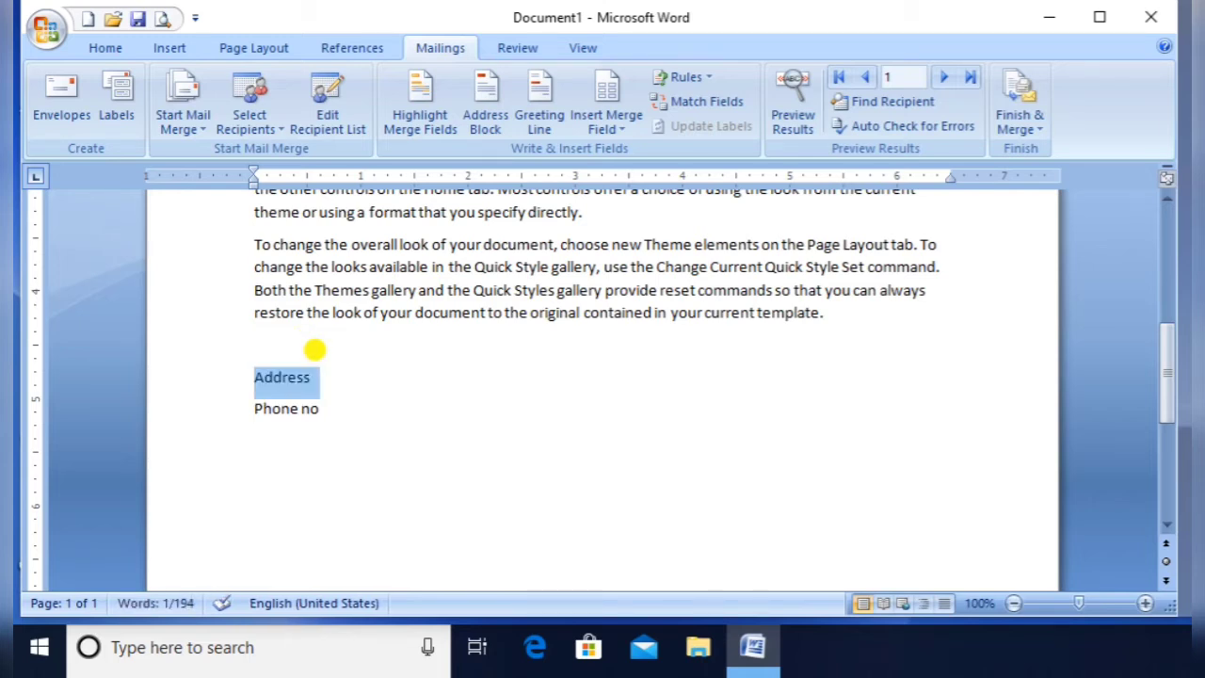
click(593, 133)
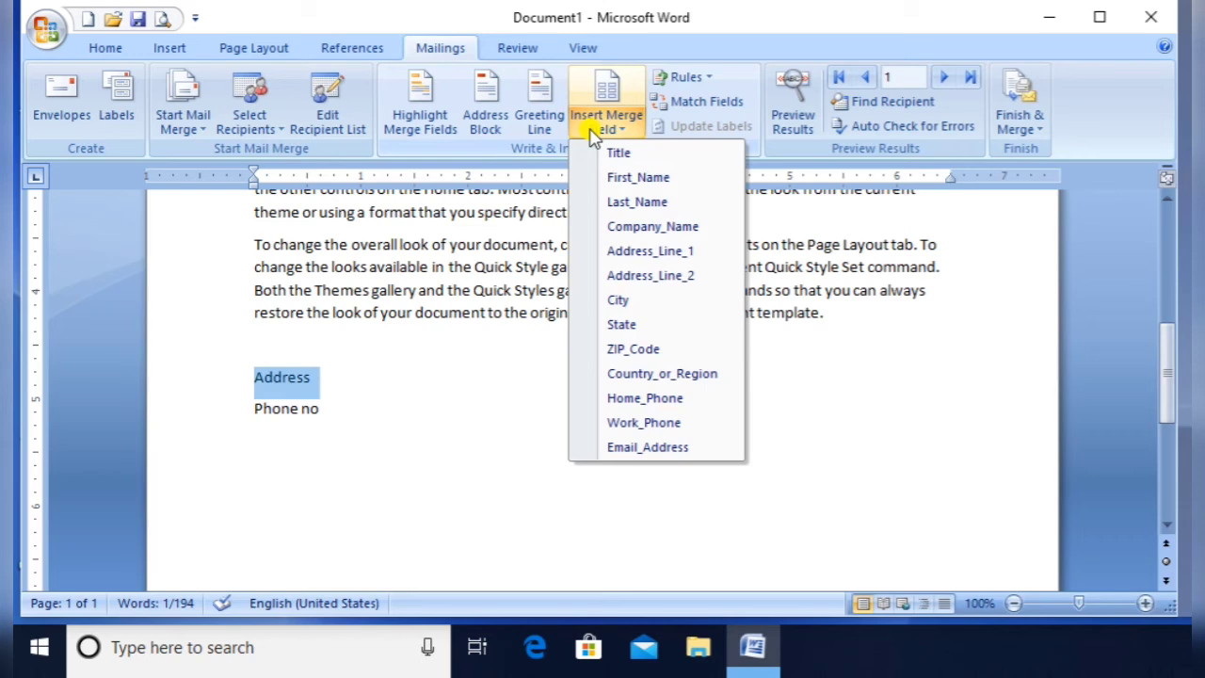
click(637, 253)
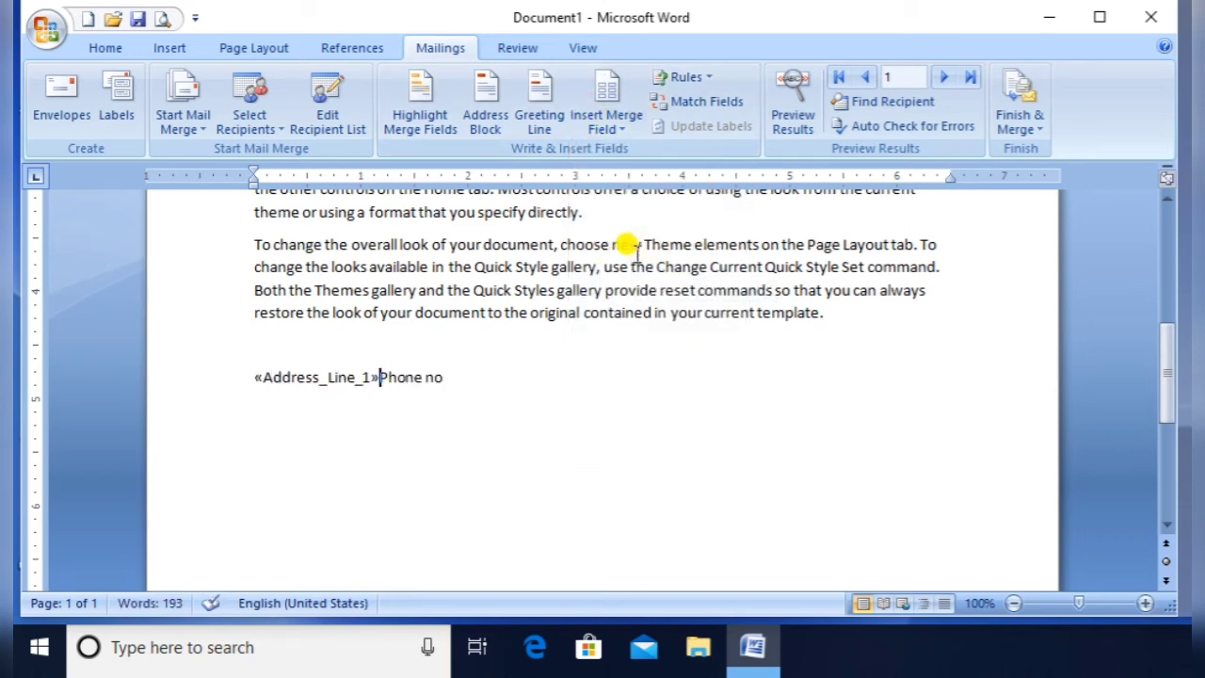
key(Return)
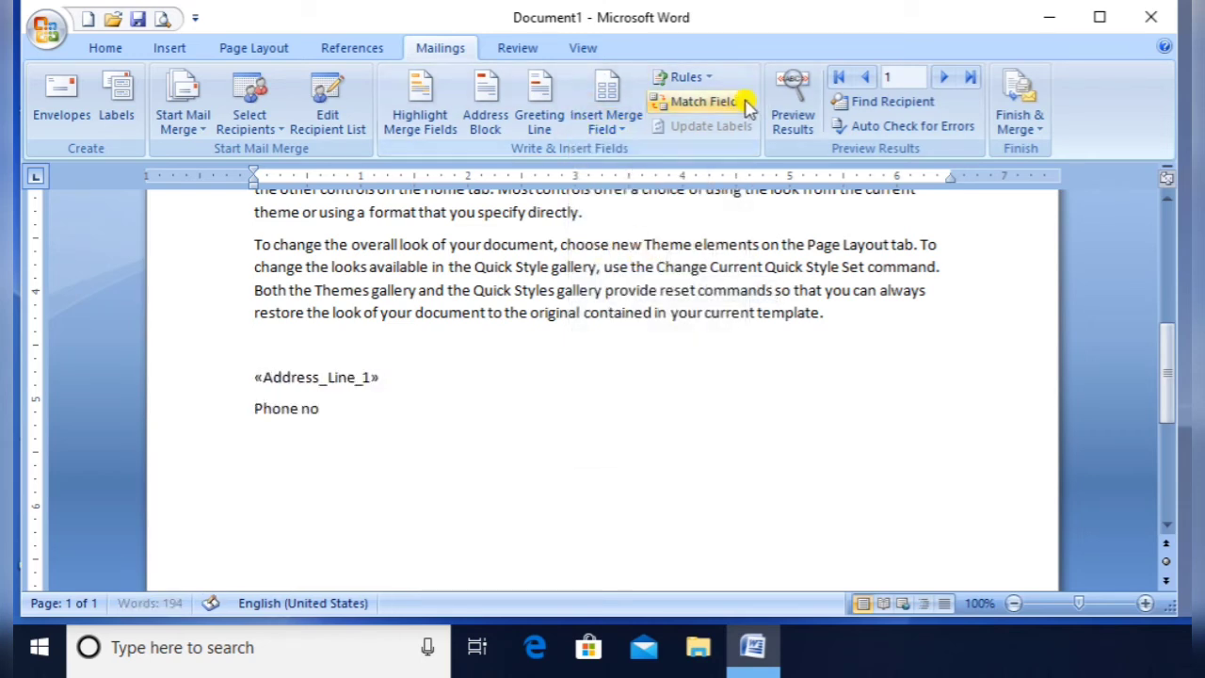
click(627, 129)
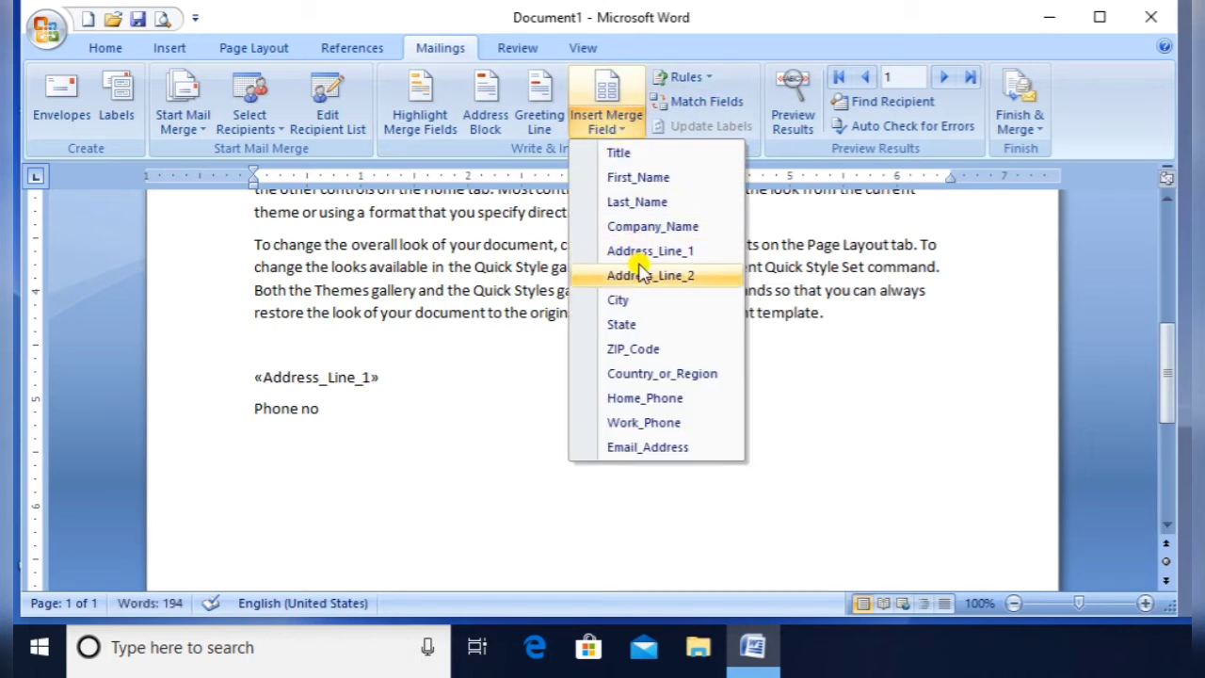
click(621, 299)
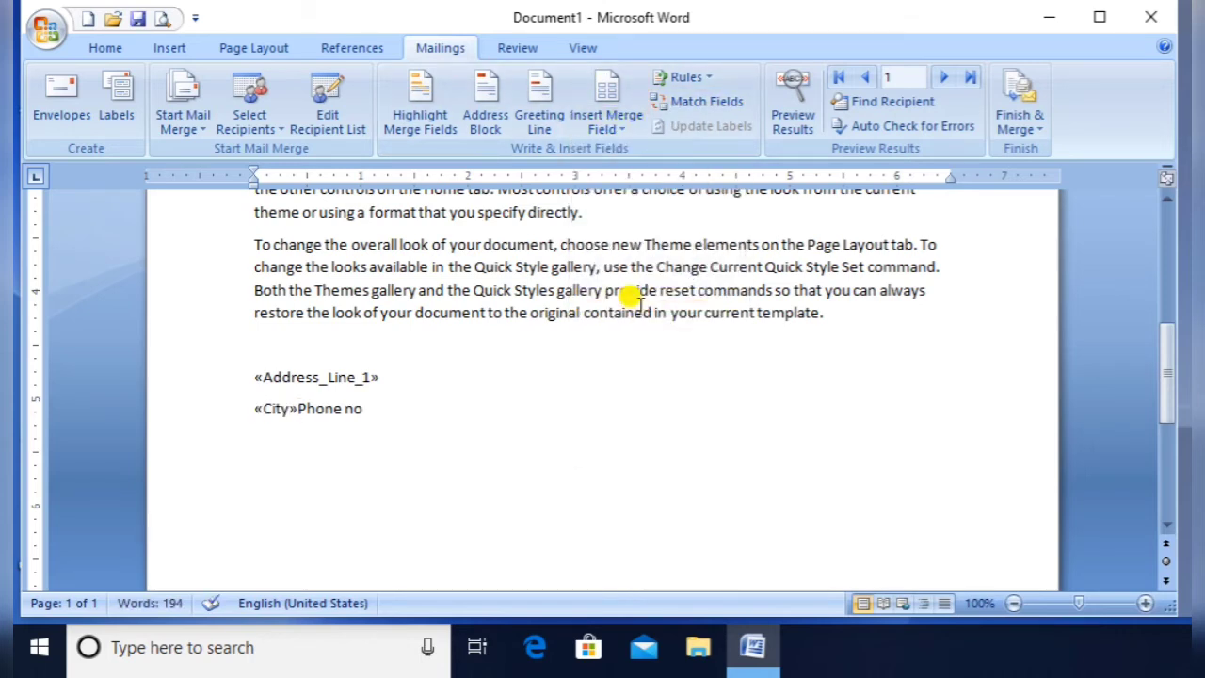
key(Return)
Add «State», «ZIP_Code» and «Home_Phone» fields on separate lines before Phone no
click(625, 136)
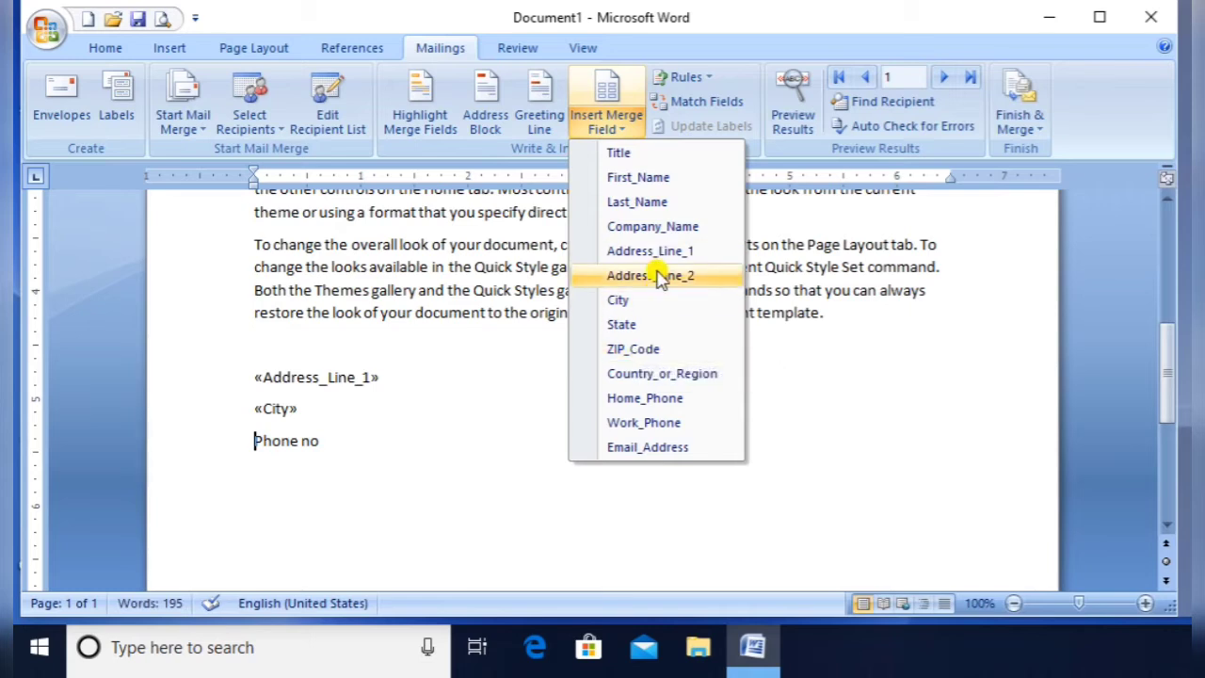
click(654, 323)
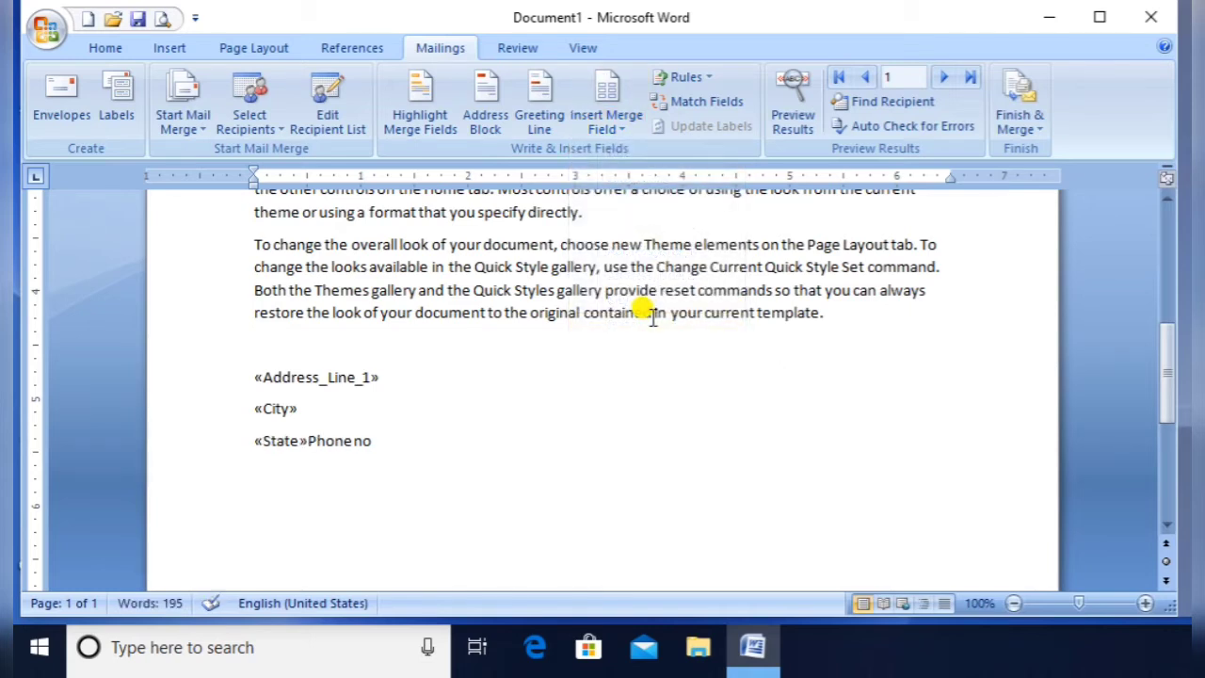
key(Return)
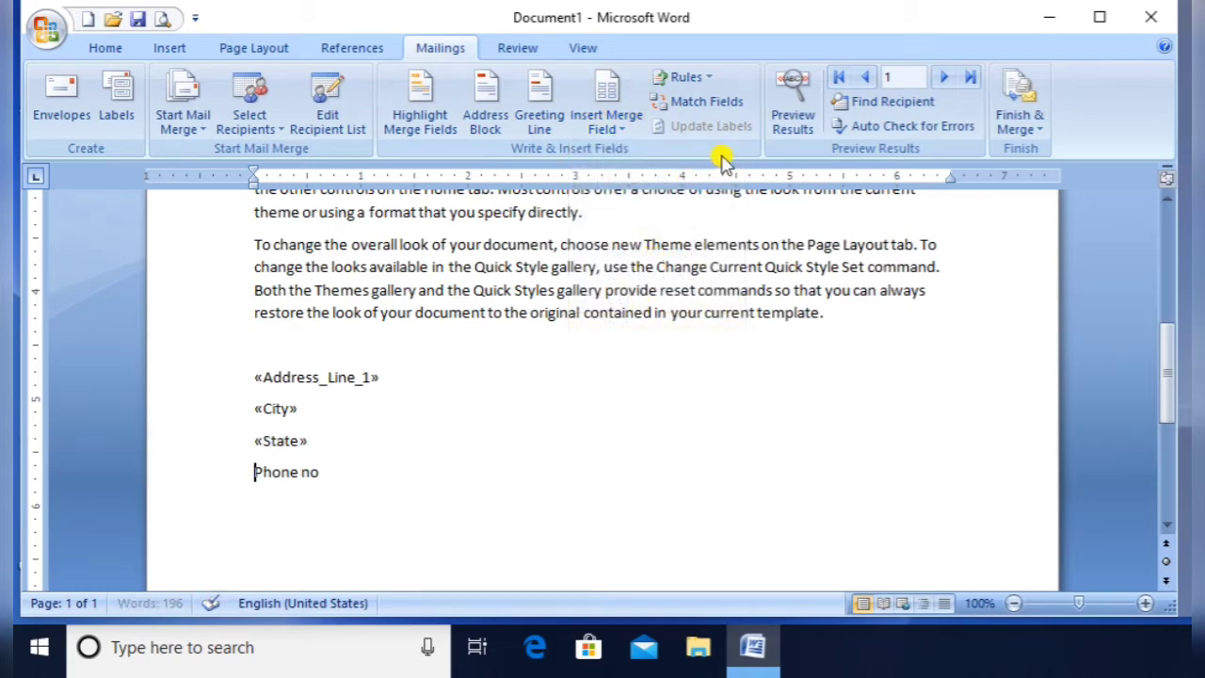
click(621, 137)
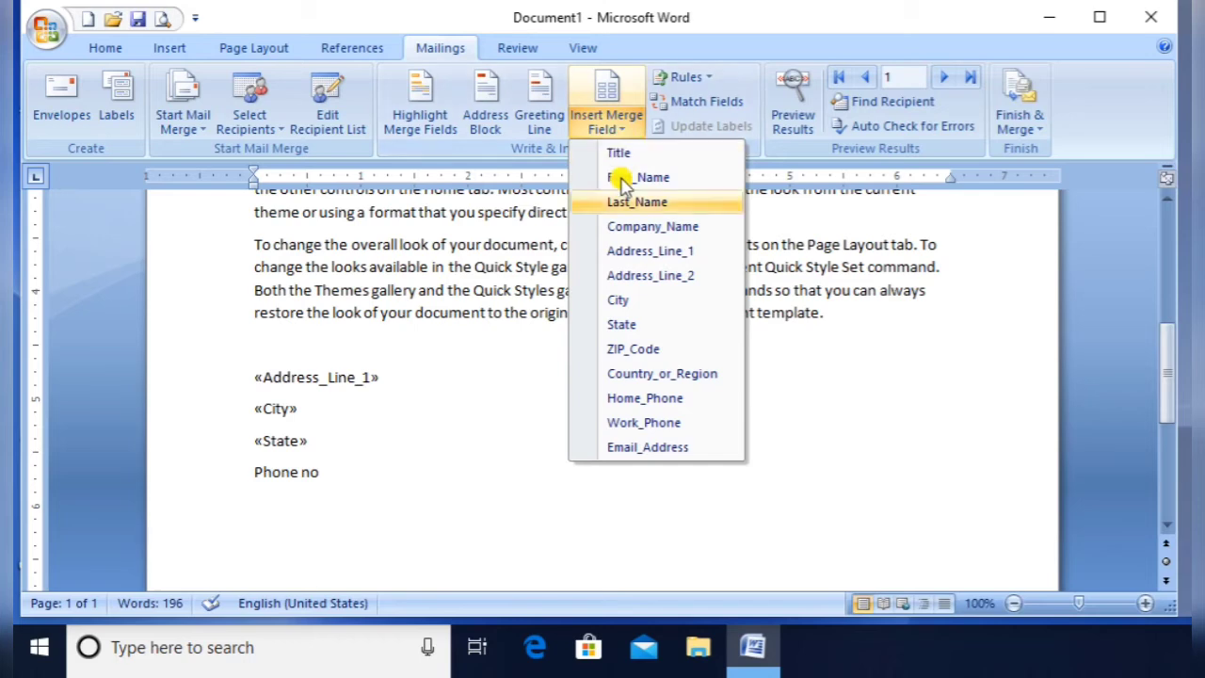
click(648, 345)
key(Return)
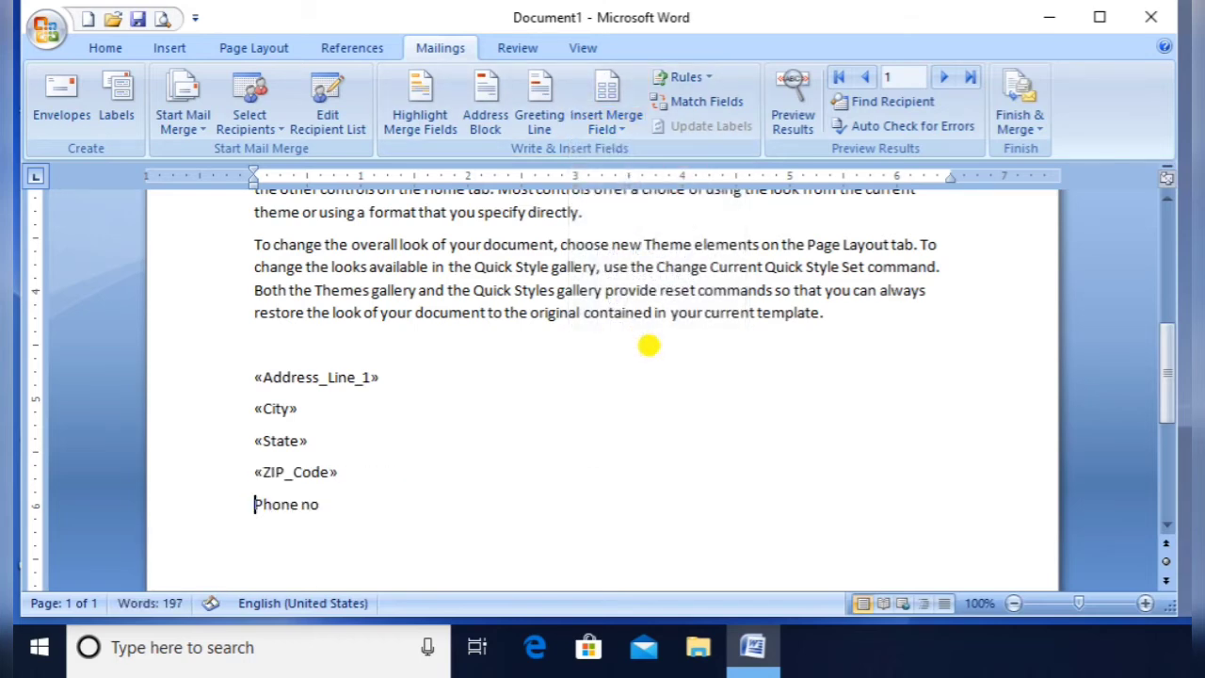
click(610, 130)
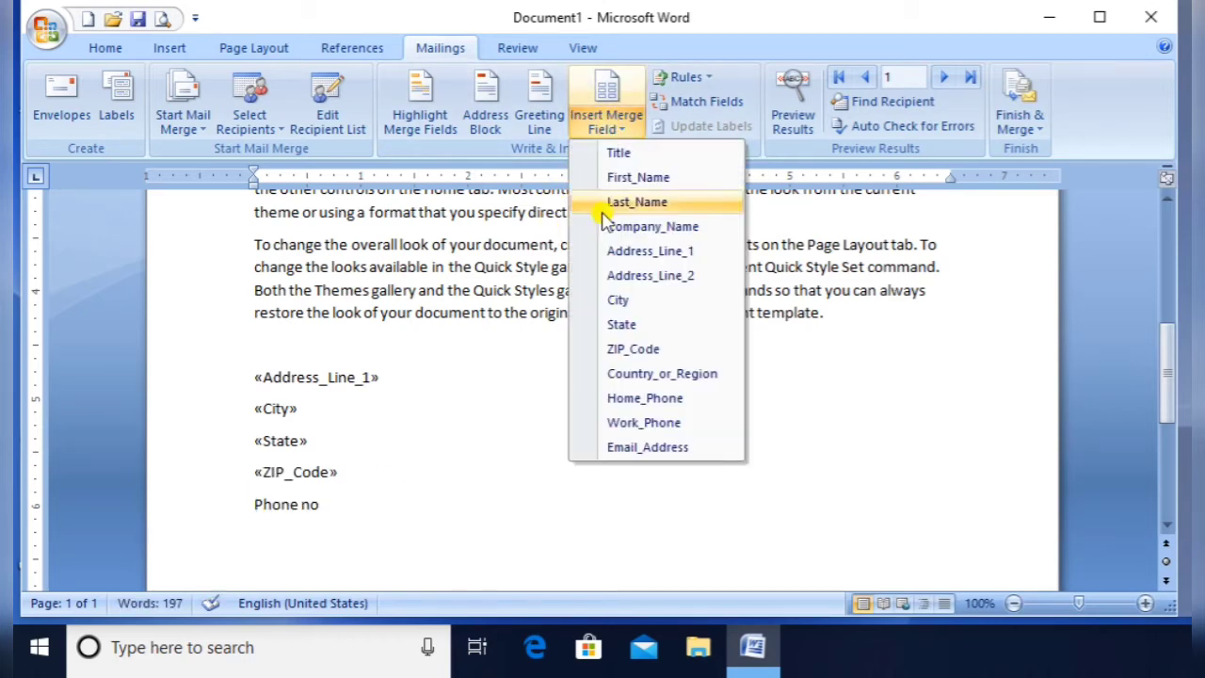
click(637, 400)
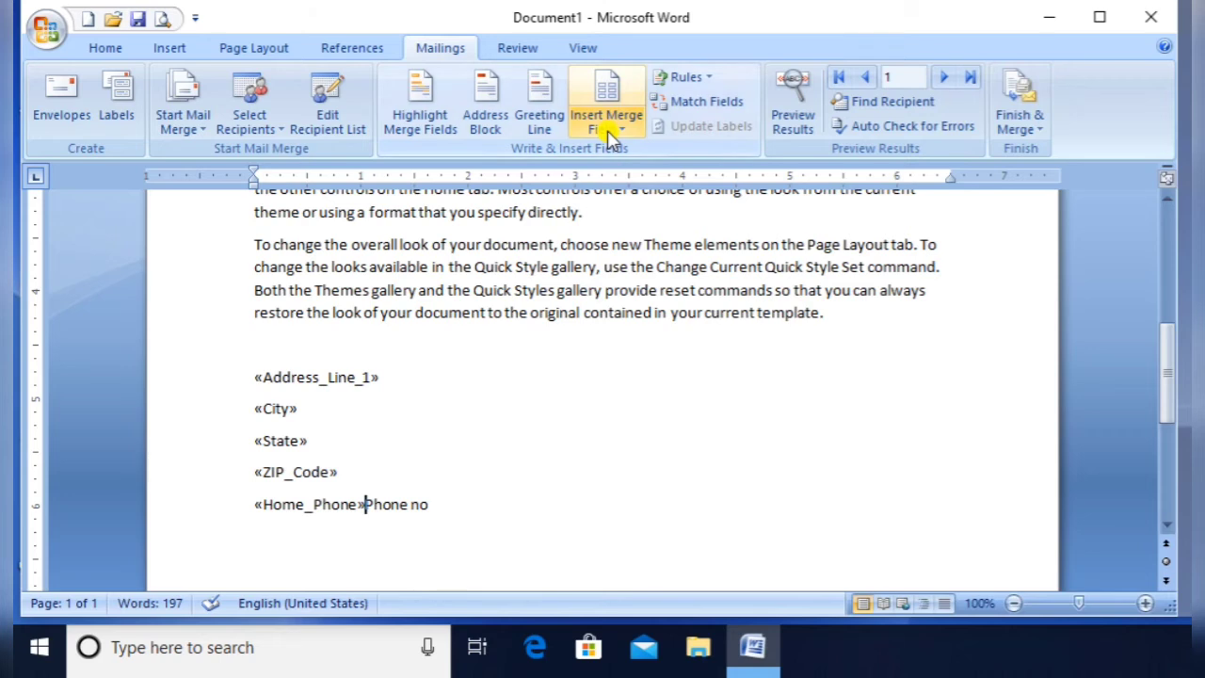
click(610, 131)
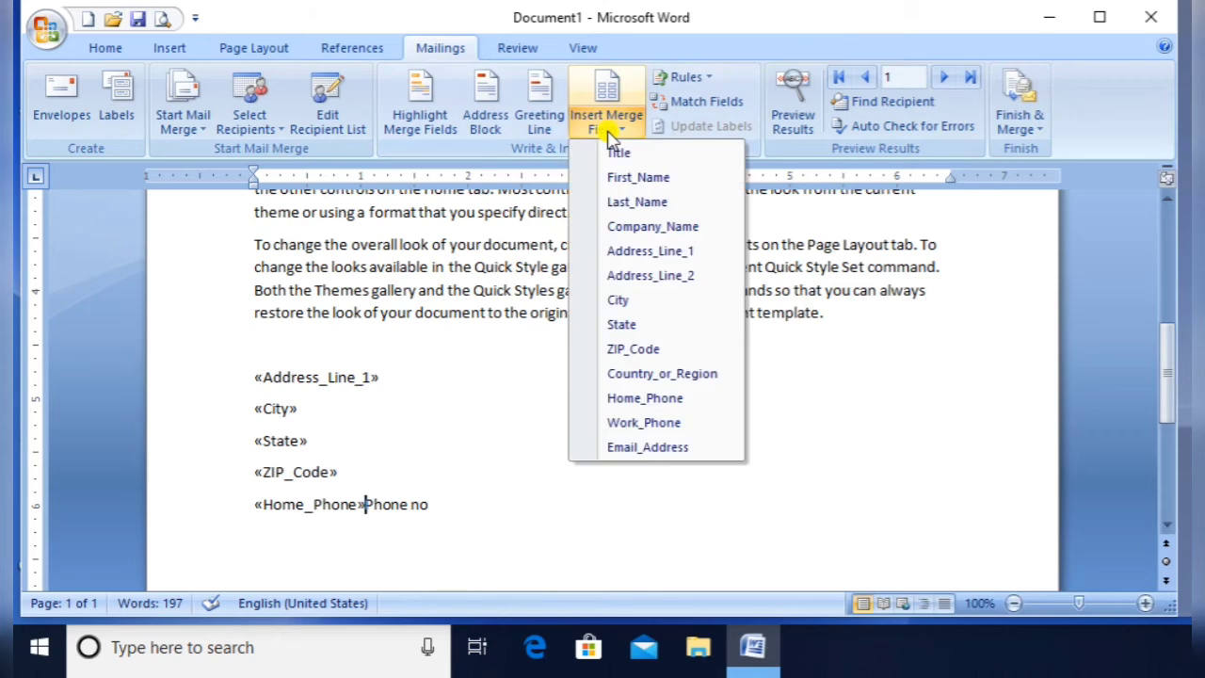
Insert «Email_Address» on its own line, pushing Phone no to a new line
click(649, 450)
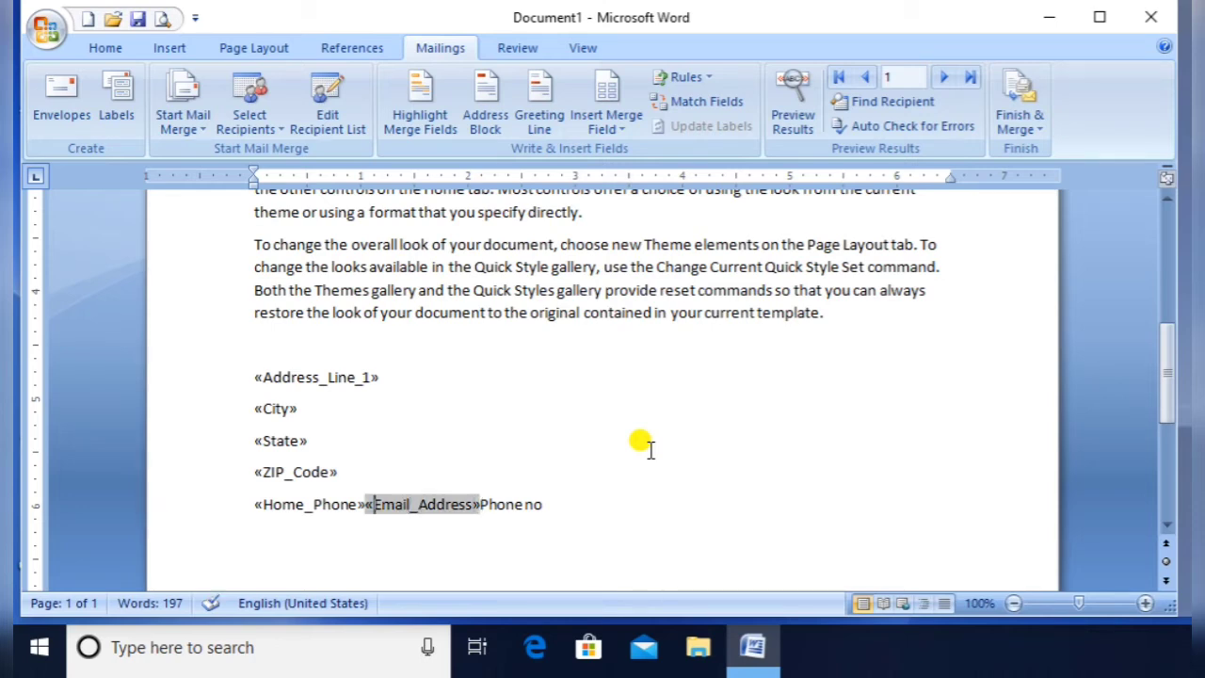
key(Left)
key(Left)
key(Right)
key(Return)
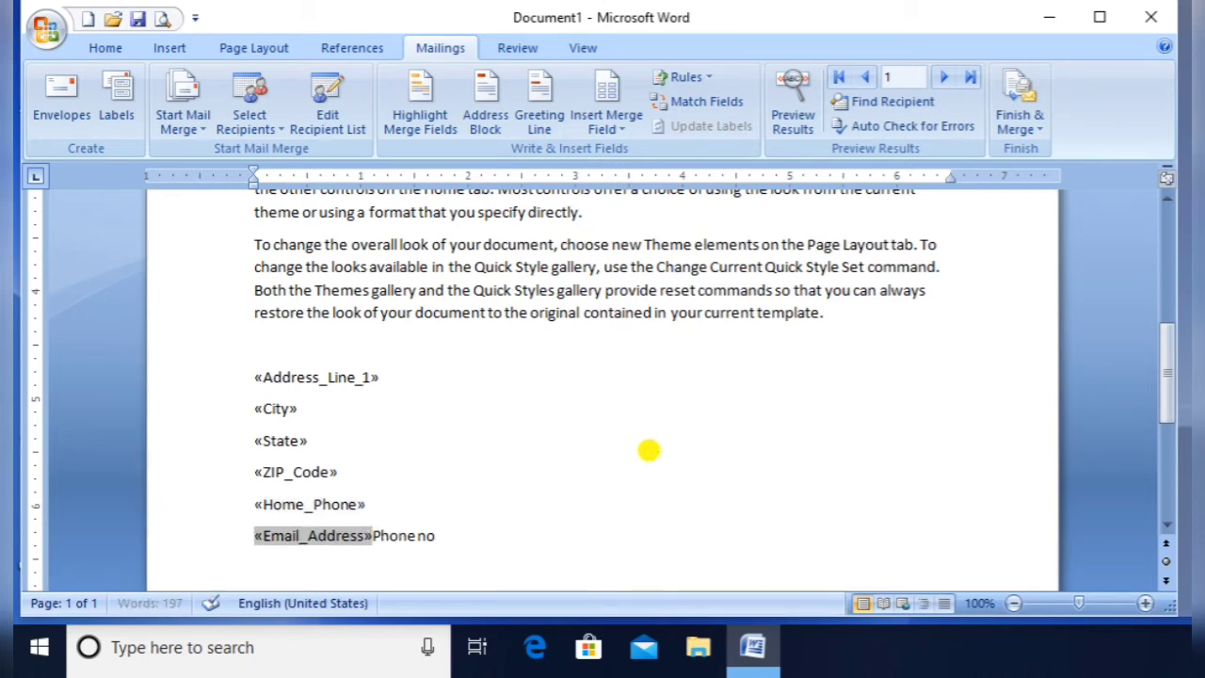
key(shift+Right)
key(shift+Right)
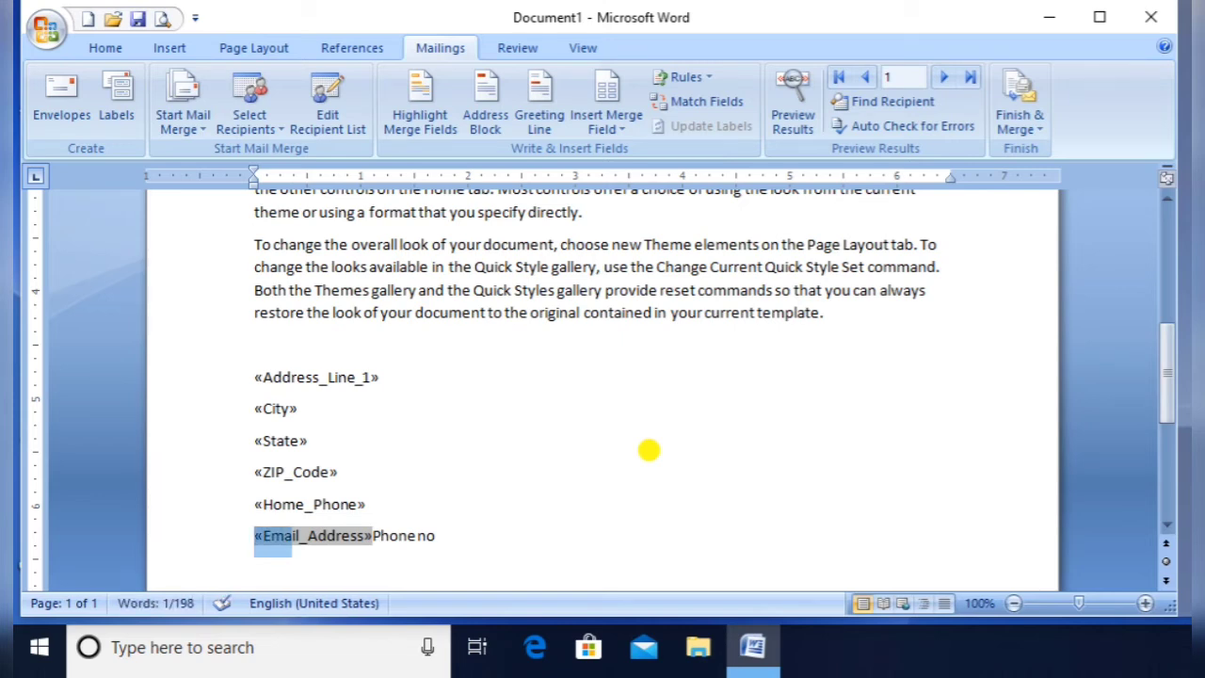
key(Right)
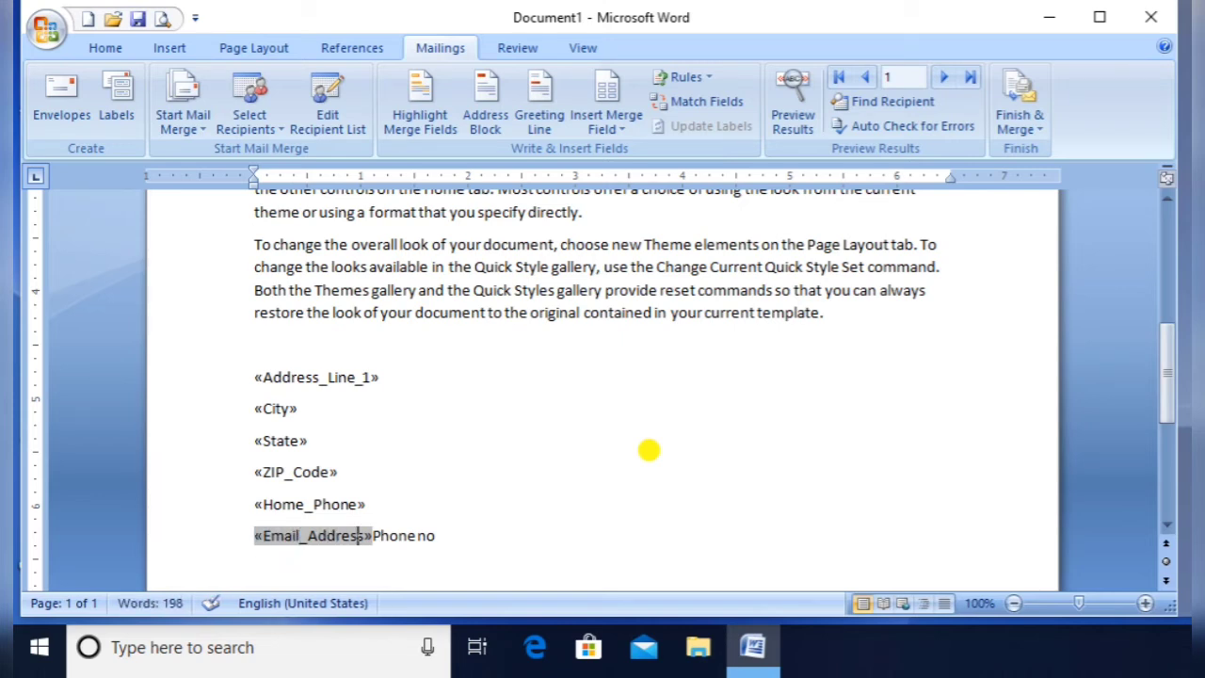
key(Right)
key(Right)
key(Return)
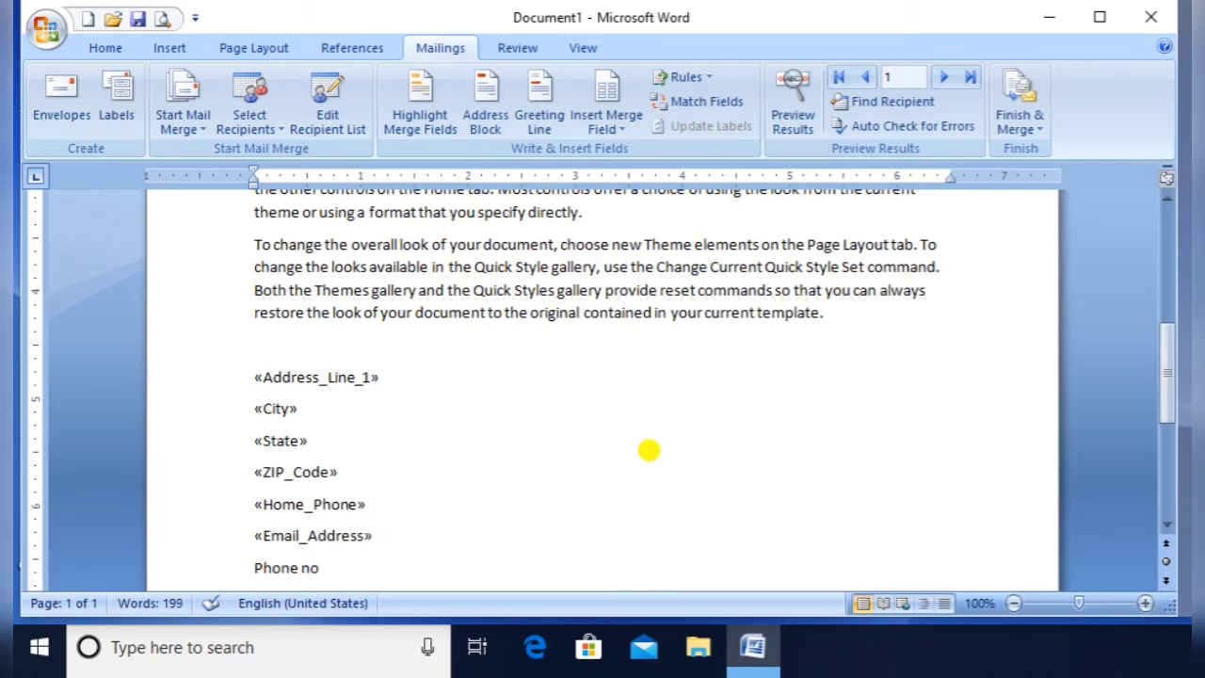
Insert «Work_Phone» and delete the leftover Phone no text
click(606, 124)
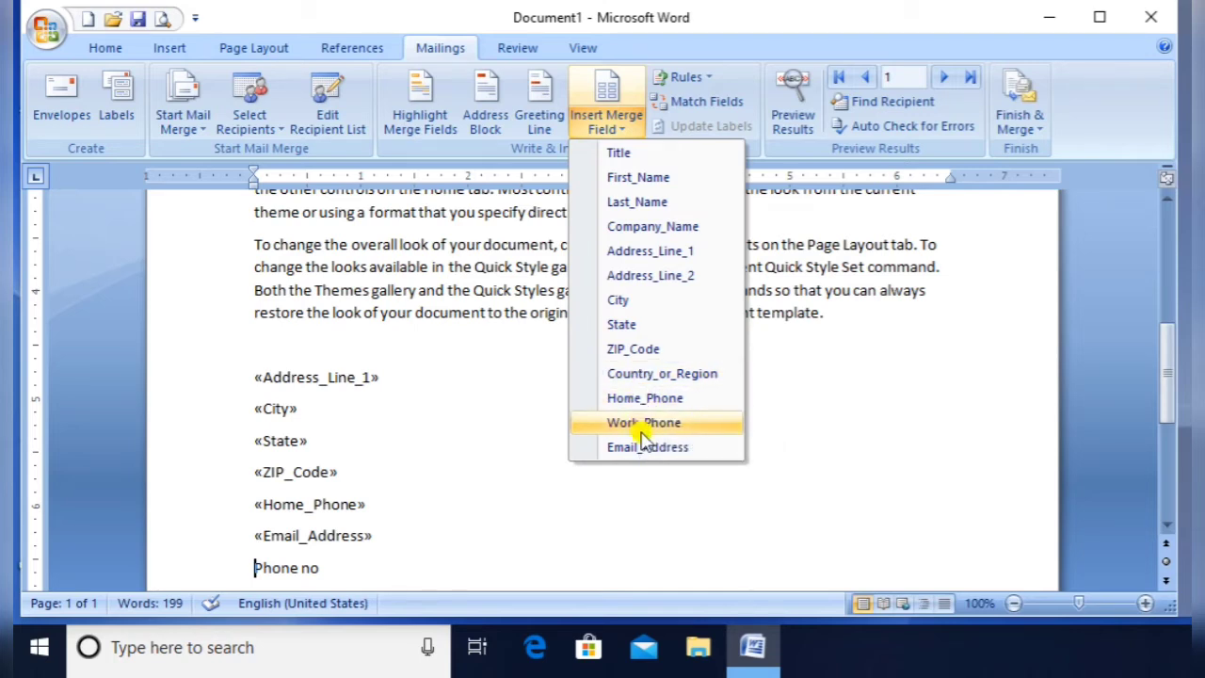
click(643, 425)
key(shift+End)
key(Delete)
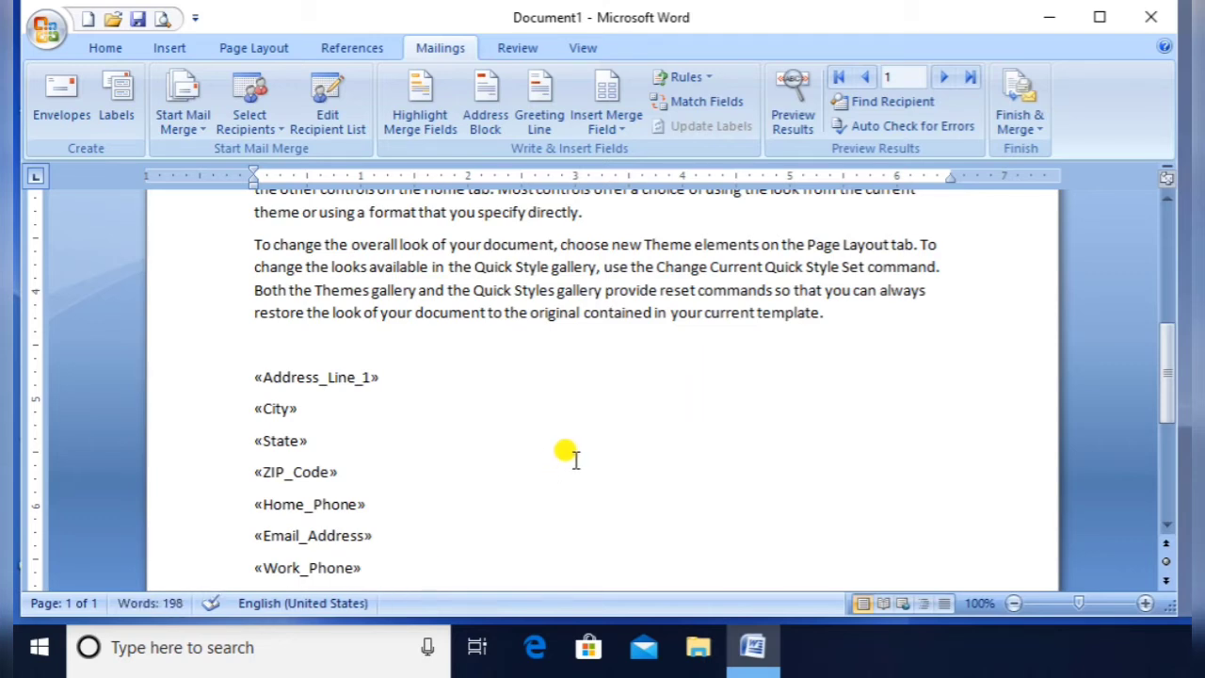
Add the «Country_or_Region» field on a new line
click(622, 137)
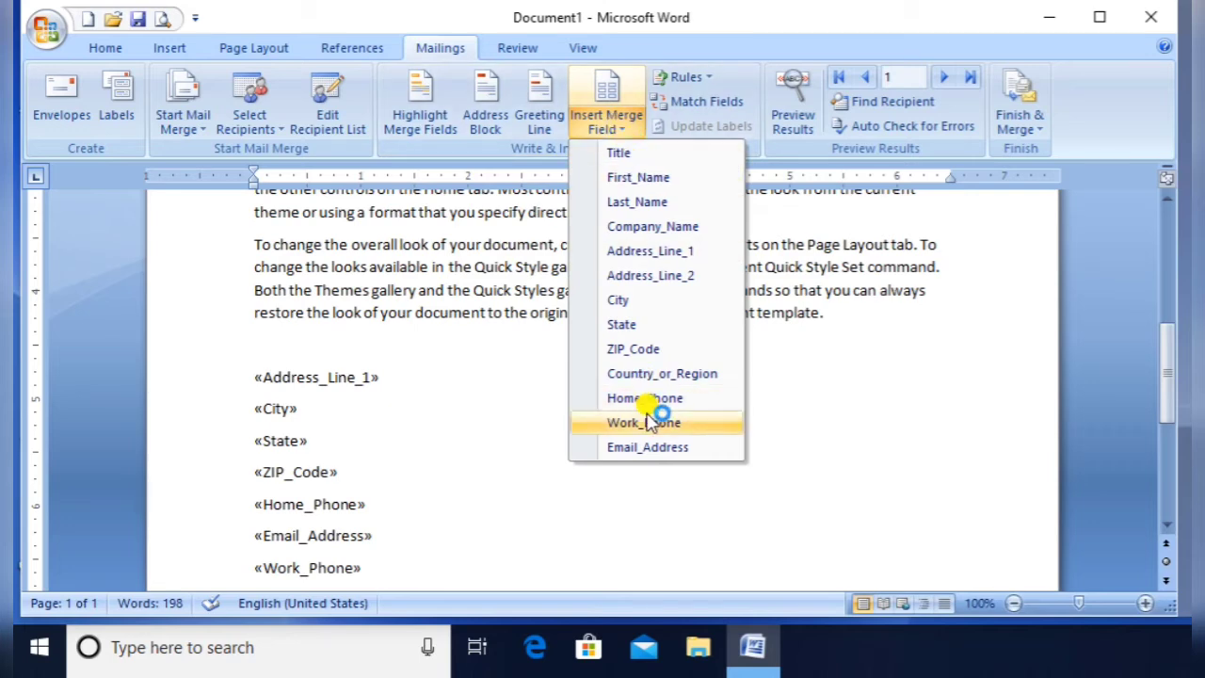
click(468, 431)
scroll(426, 504, down, 1)
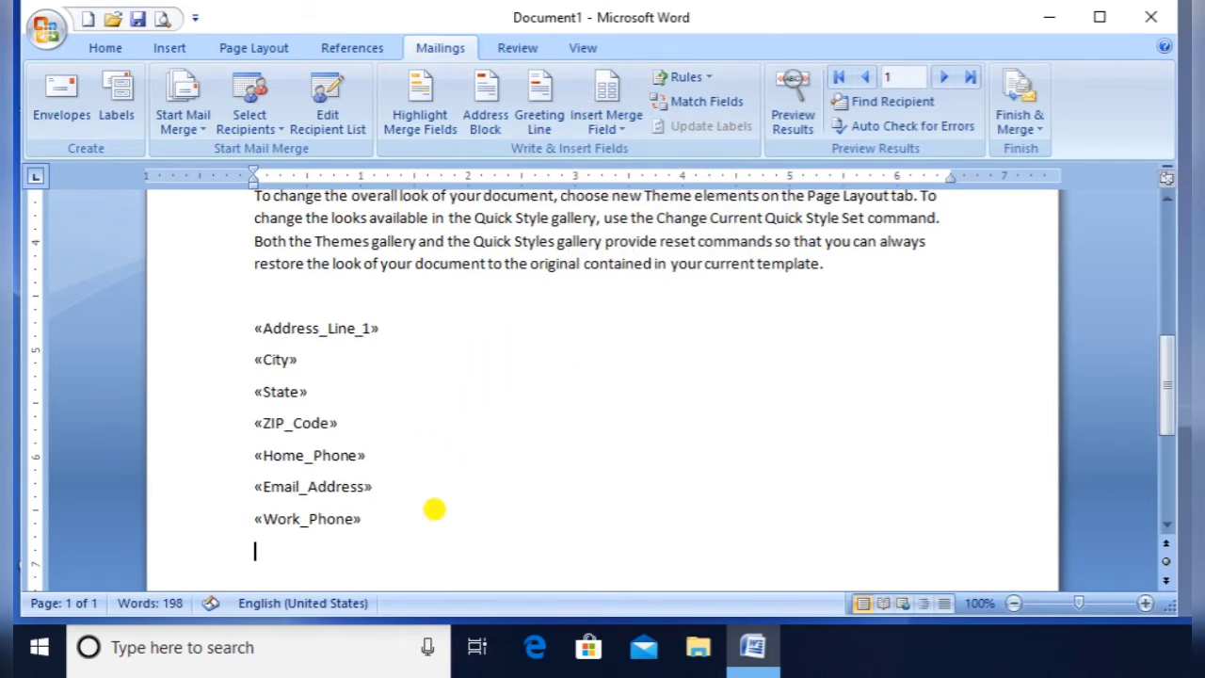
click(632, 140)
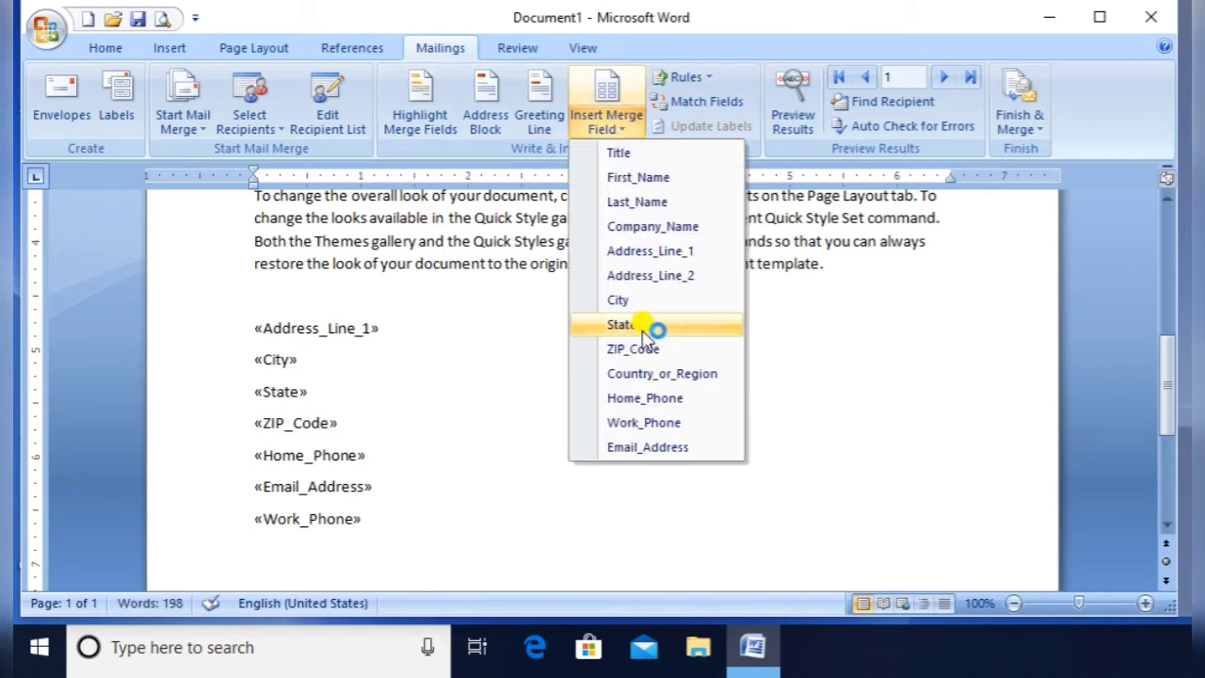
click(656, 384)
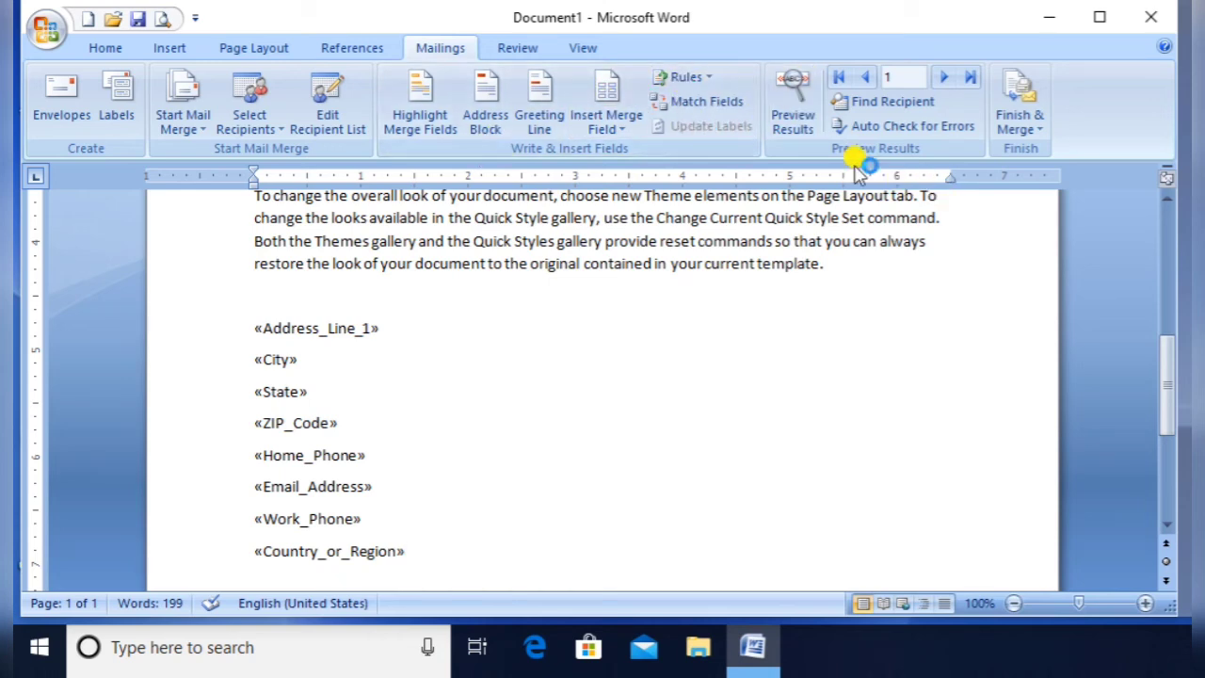
Preview the letter filled with actual recipient data
click(800, 111)
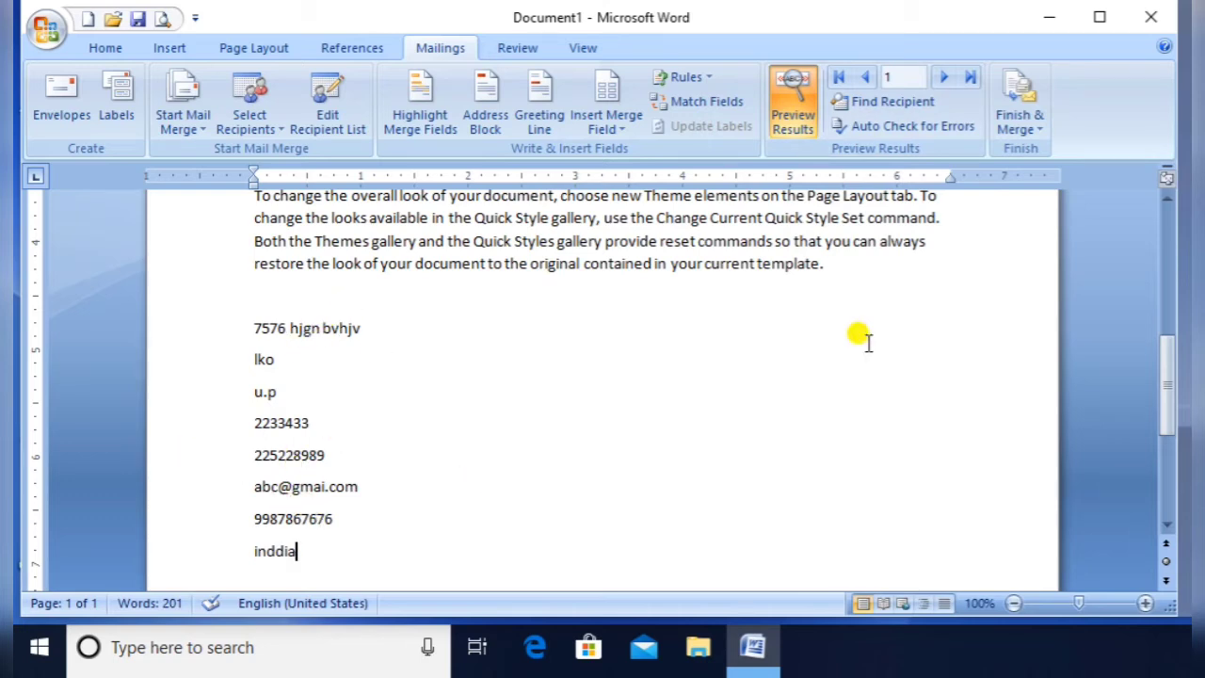
click(1163, 194)
click(1164, 198)
click(1164, 197)
click(1164, 198)
click(1164, 197)
click(1164, 198)
click(1163, 197)
click(1164, 198)
click(1163, 198)
click(1163, 198)
click(1163, 197)
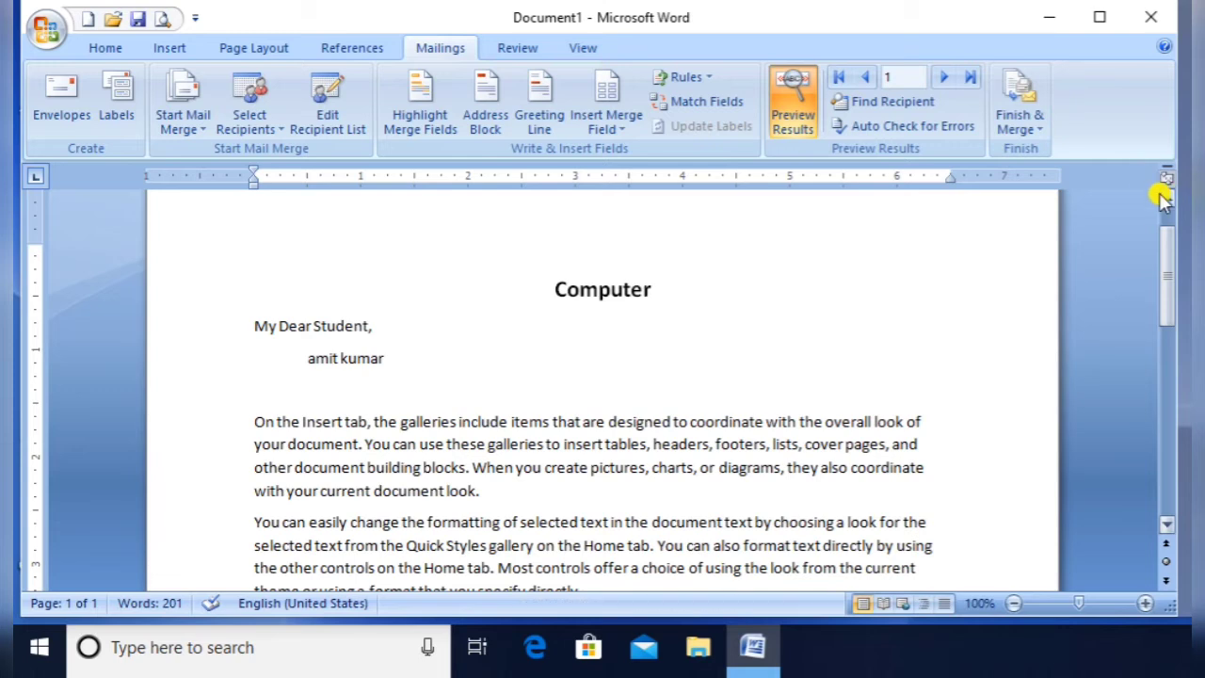
Browse the next, first and last recipients, then turn off the preview to show fields
click(938, 80)
click(942, 81)
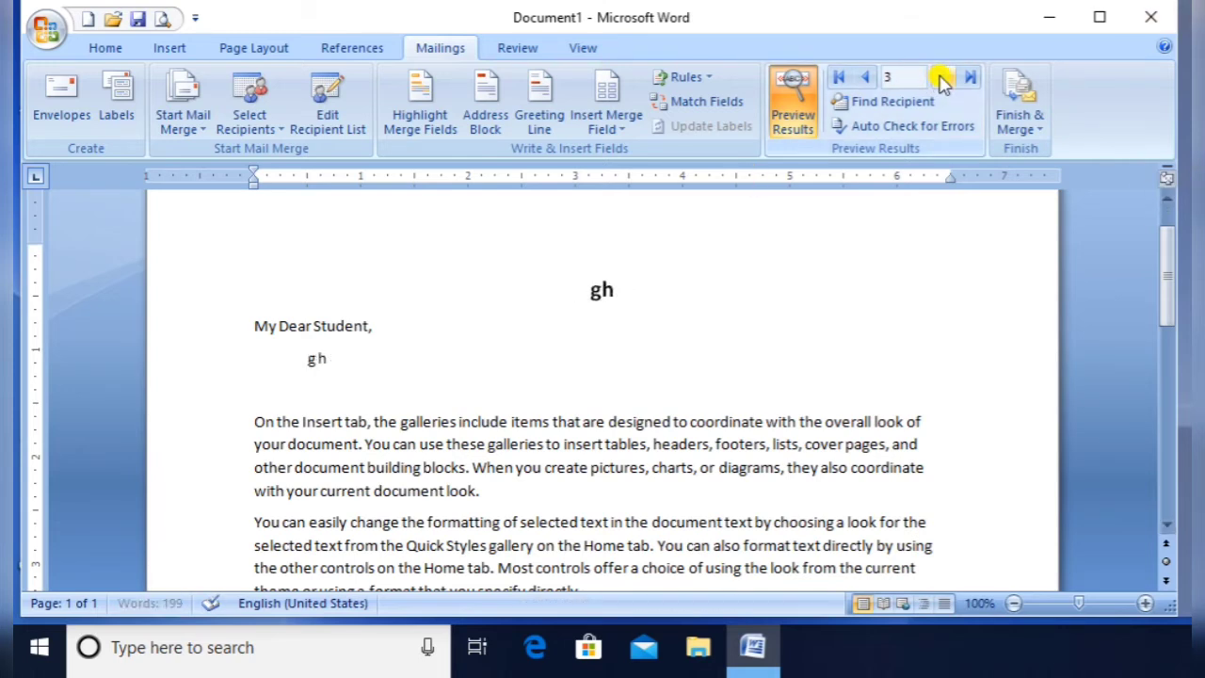
click(942, 81)
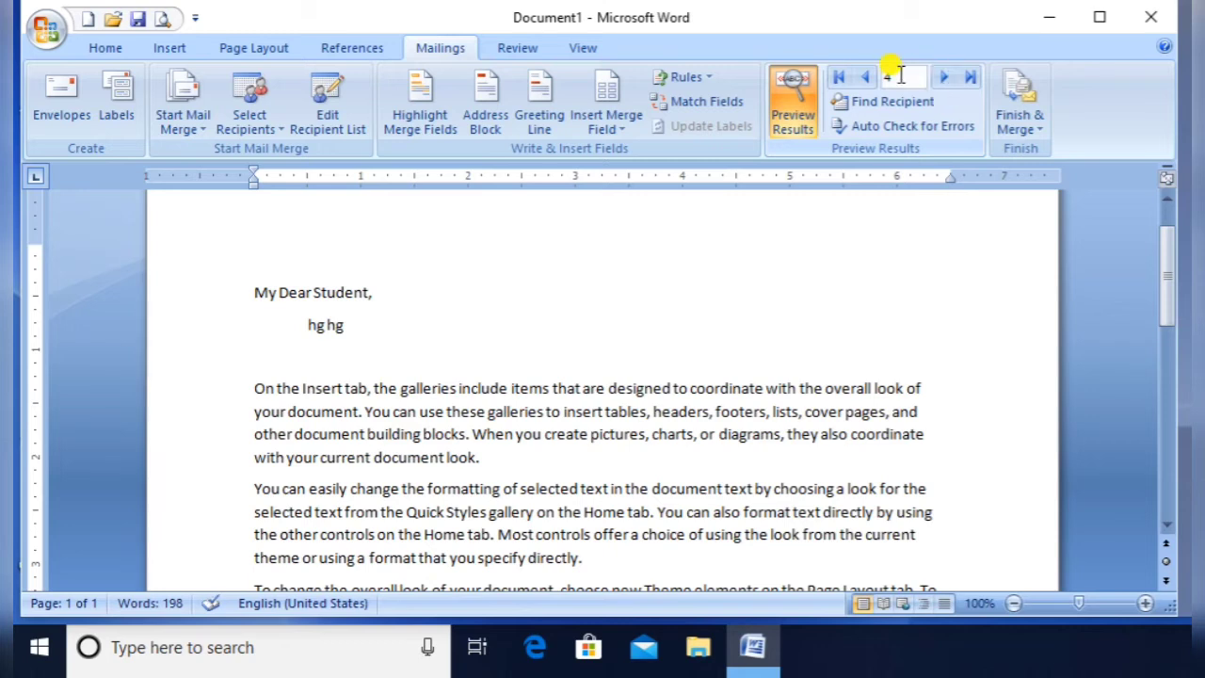
click(841, 79)
click(970, 77)
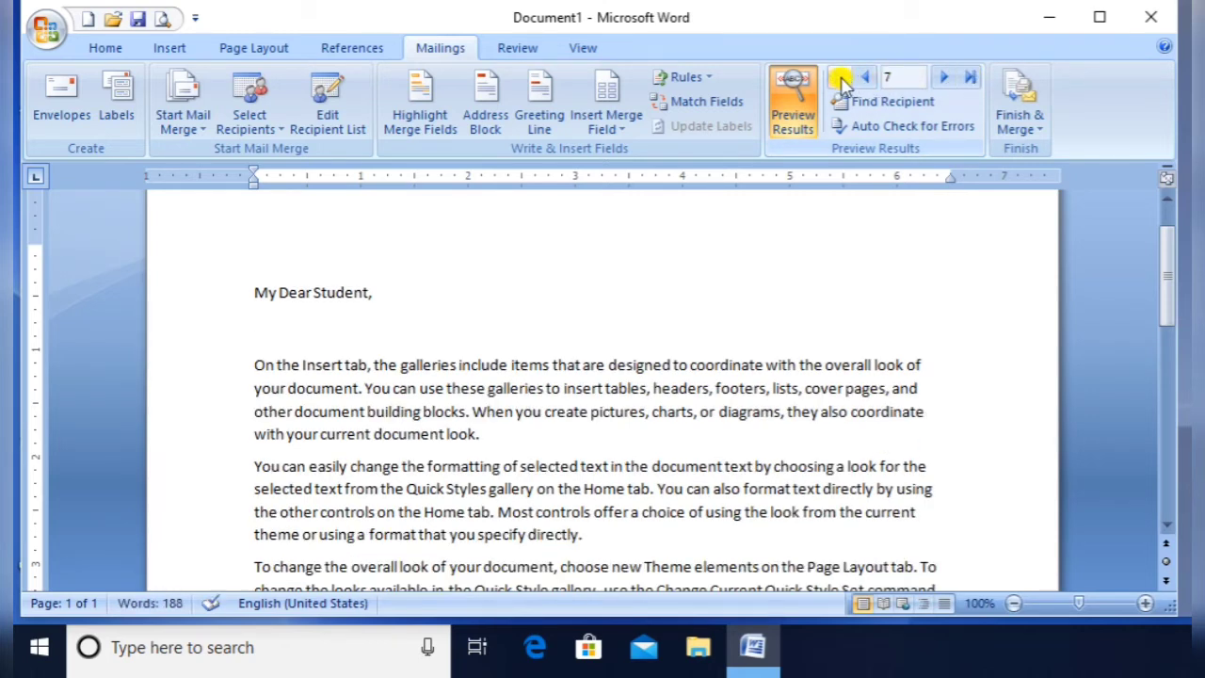
click(840, 79)
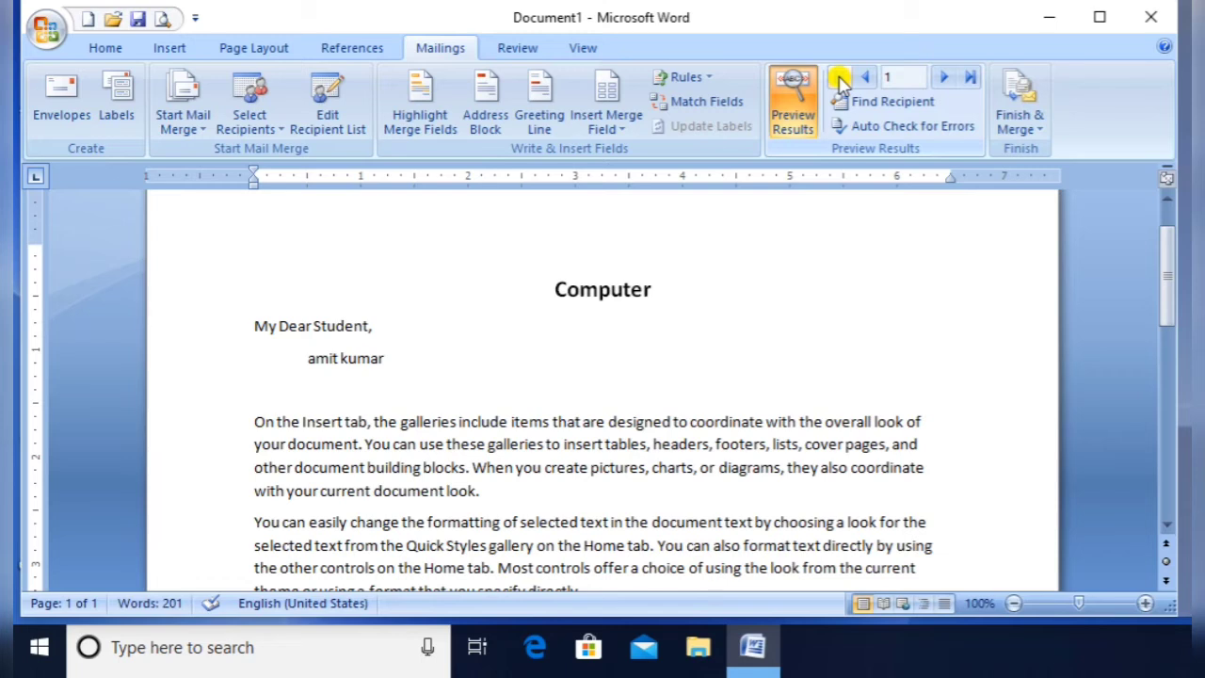
click(793, 111)
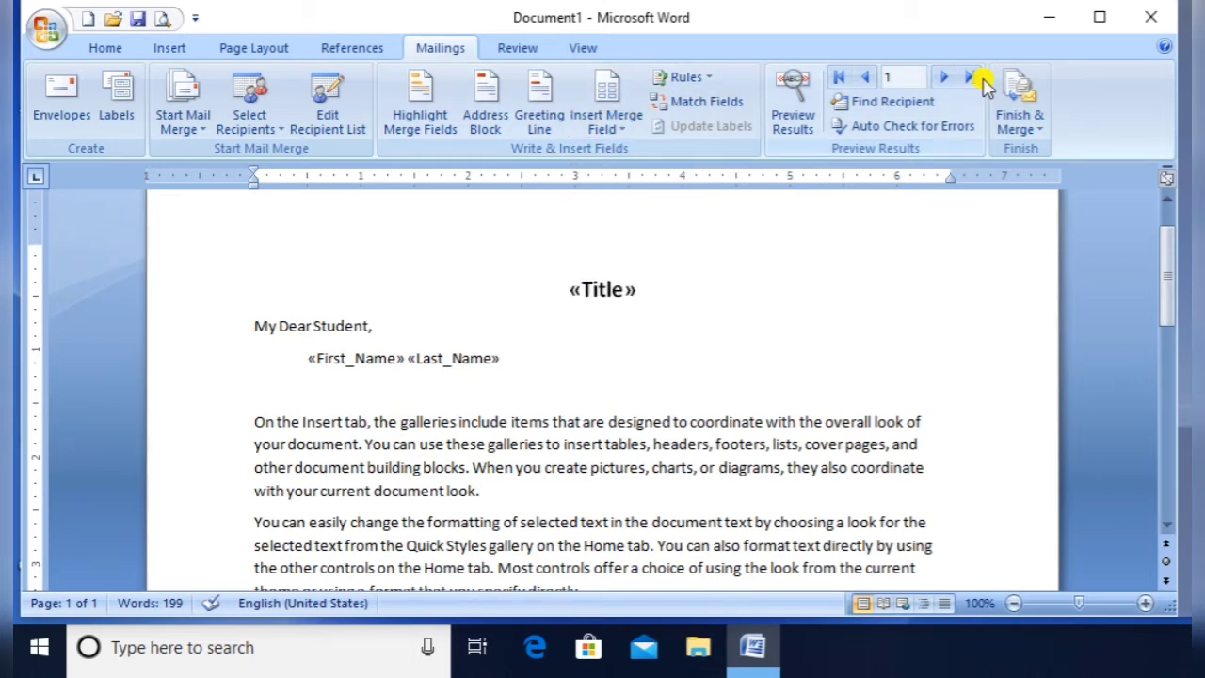
Merge all records into a new document via Finish & Merge > Edit Individual Documents
click(1028, 130)
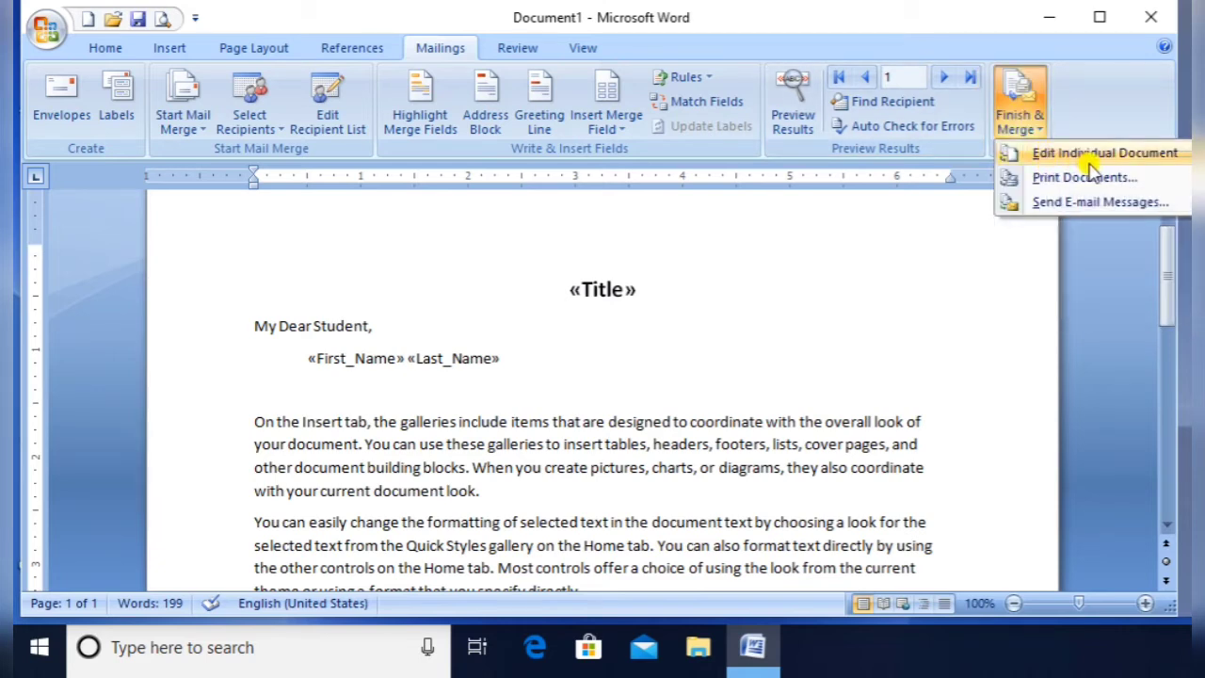
click(1141, 157)
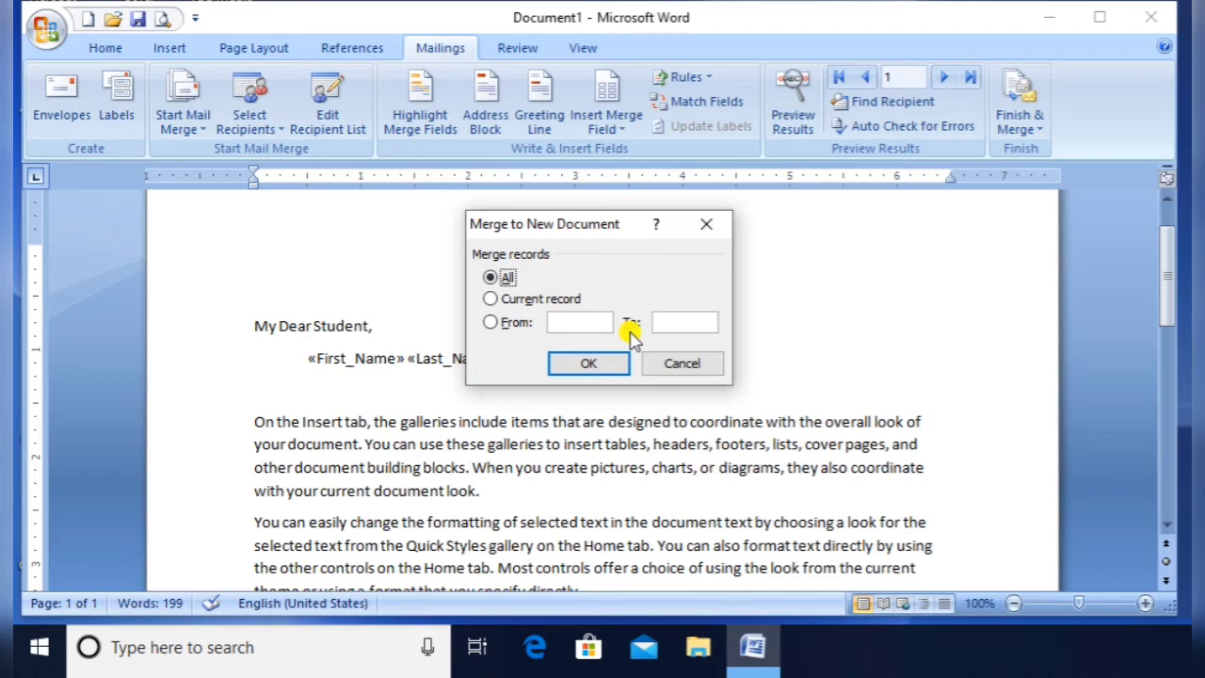
click(529, 300)
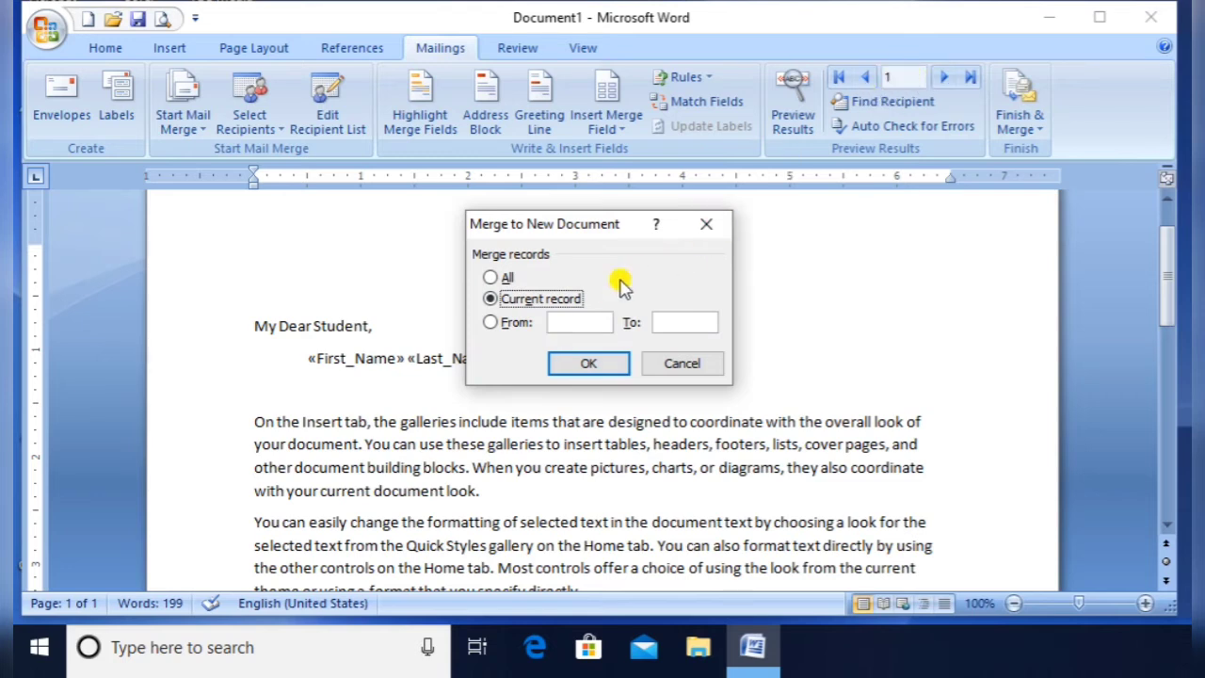
click(492, 323)
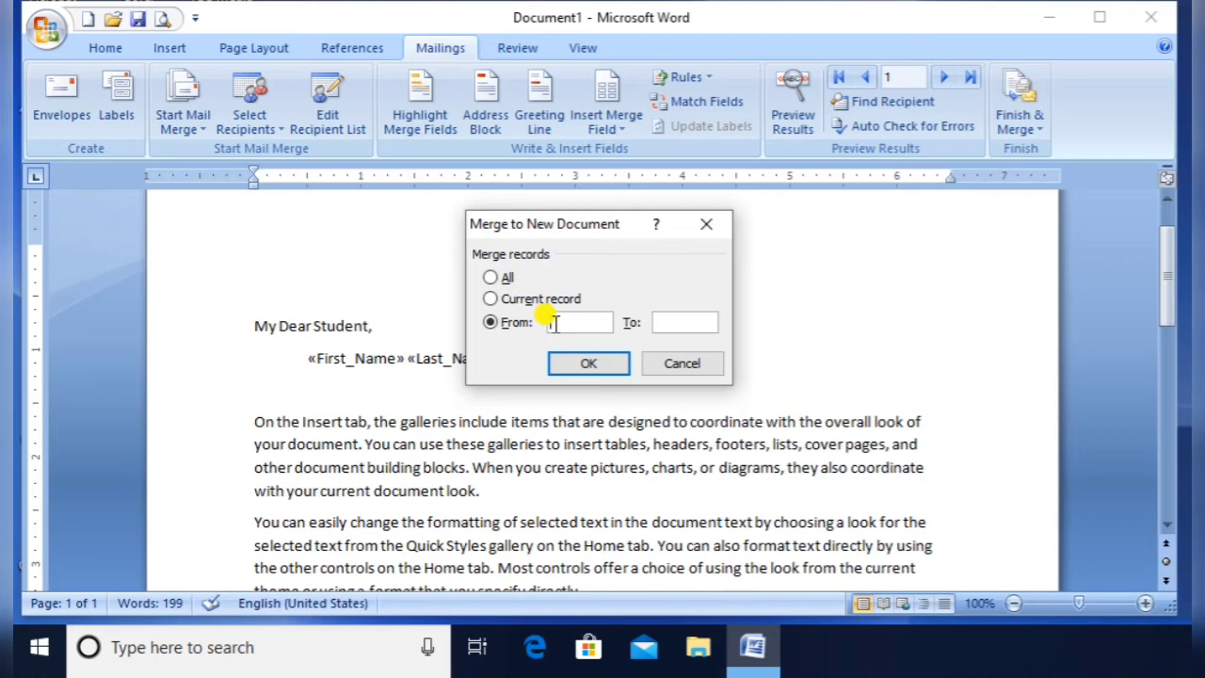
click(491, 277)
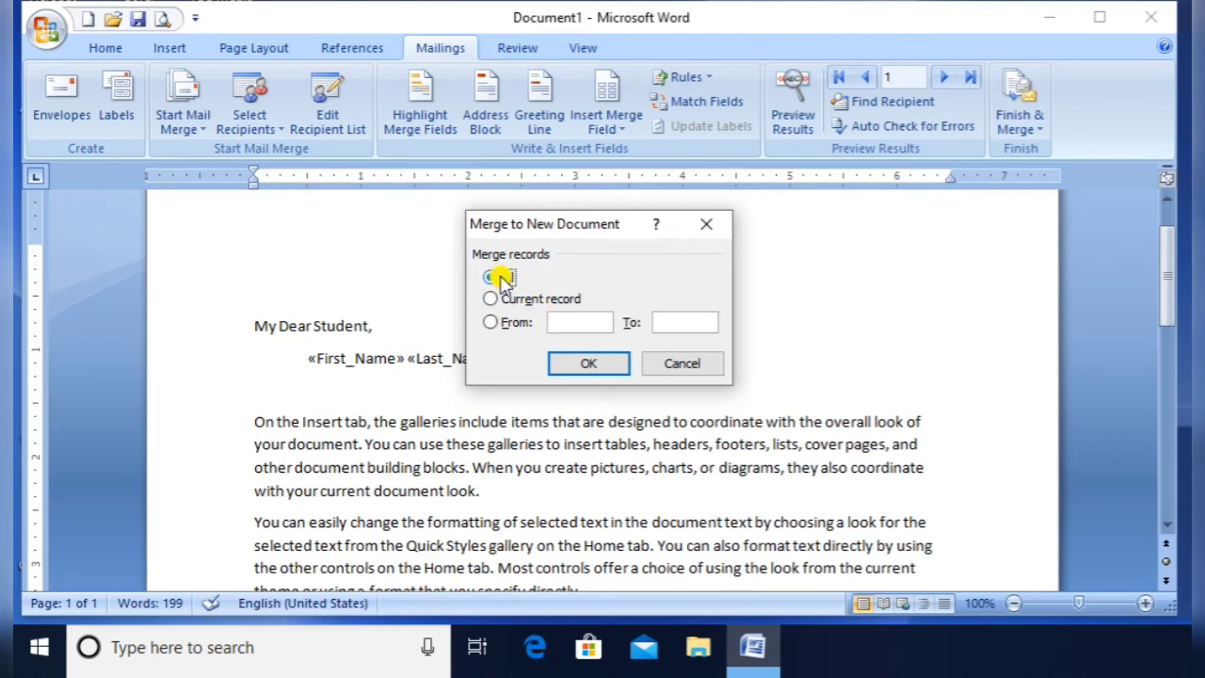
click(593, 363)
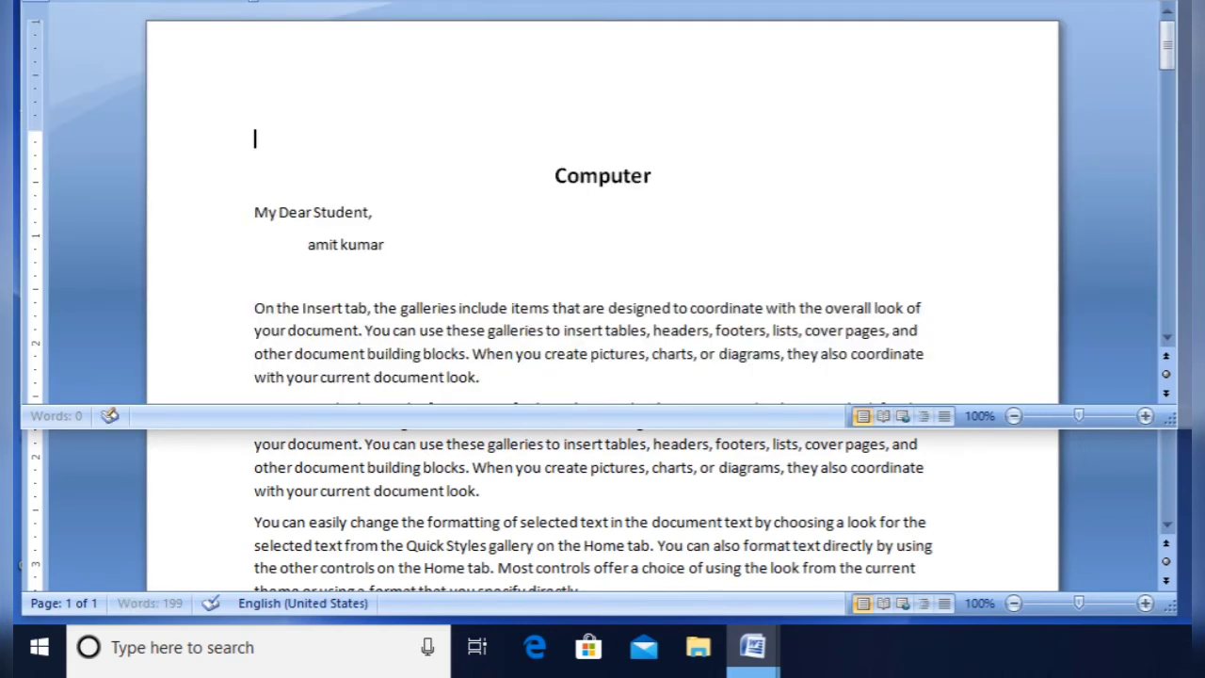
Position the Letters1 window and scroll through its seven merged letter pages
mouse_move(835, 0)
mouse_down()
mouse_move(823, 0)
mouse_move(836, 20)
mouse_up()
drag(835, 24, 830, 28)
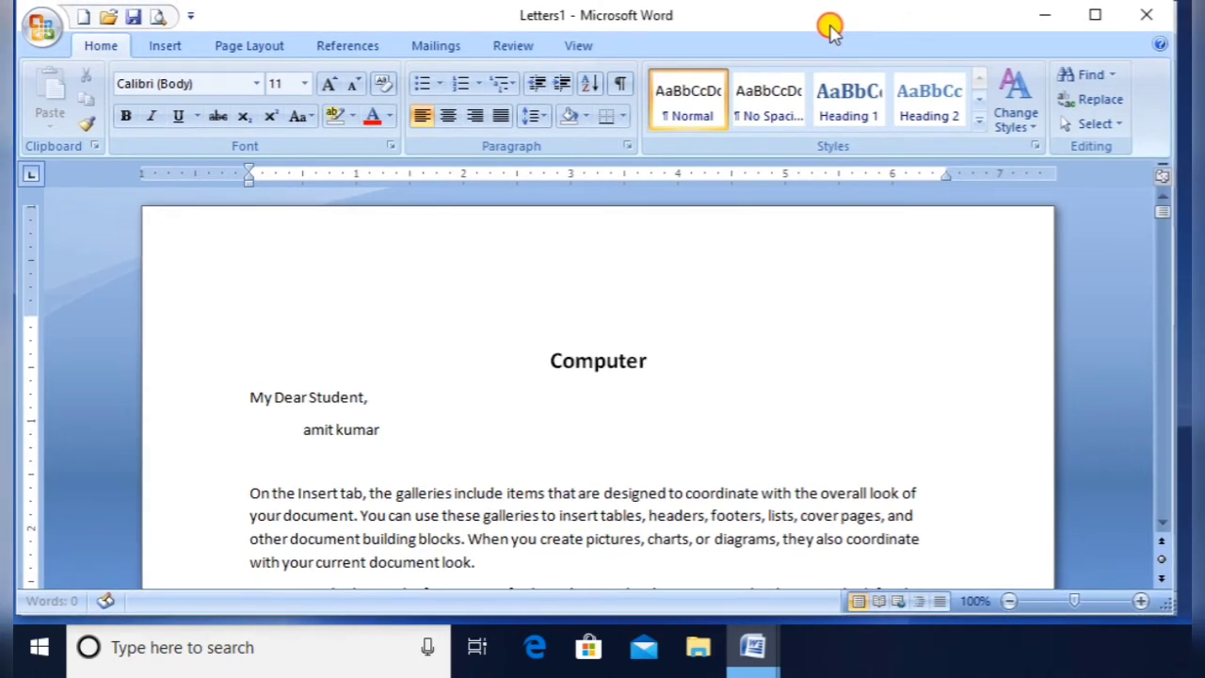
click(481, 420)
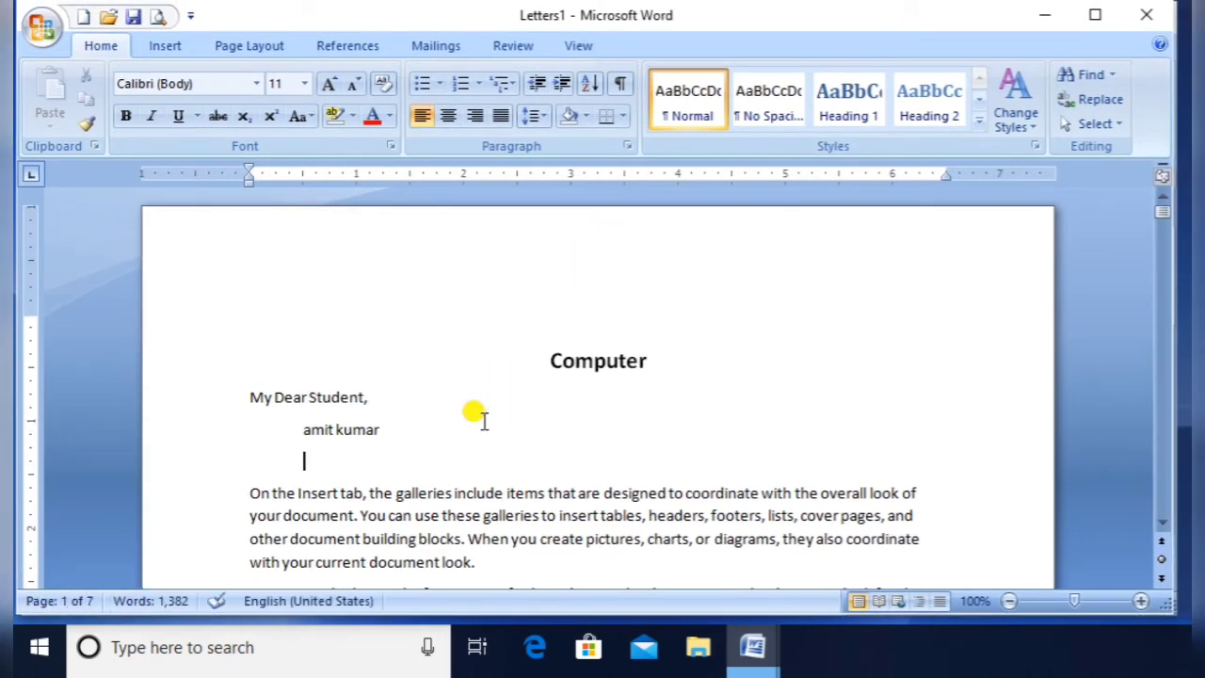
scroll(483, 420, down, 10)
scroll(483, 420, down, 15)
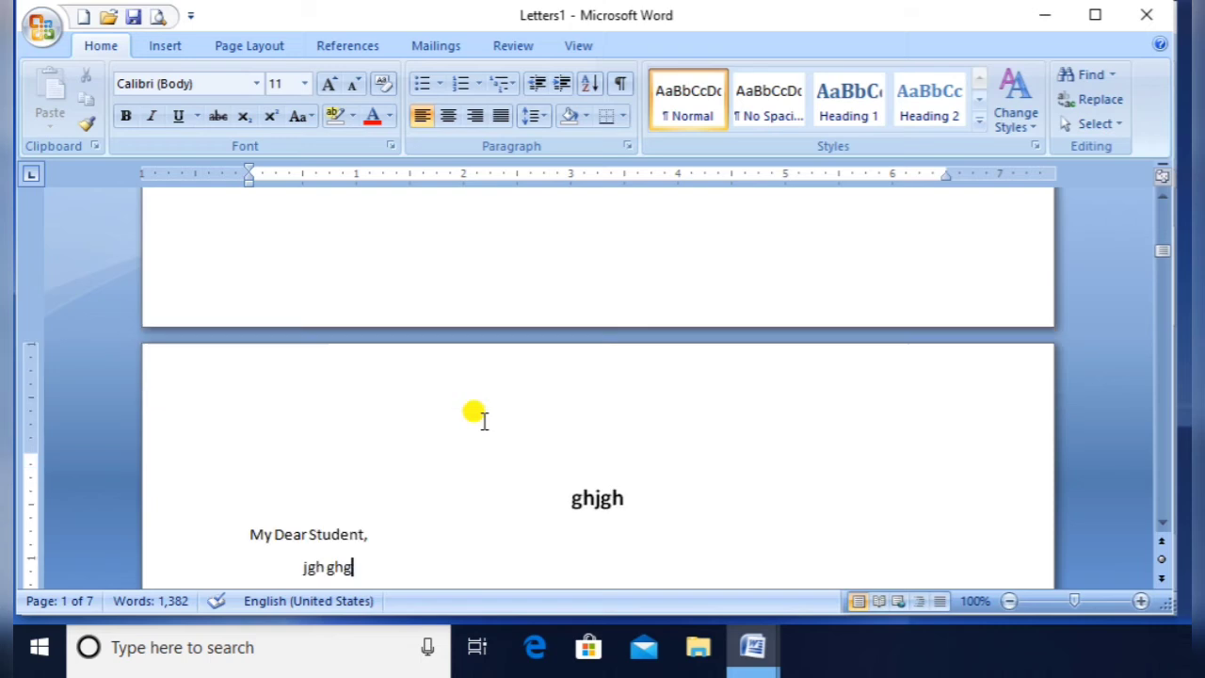
scroll(482, 417, down, 12)
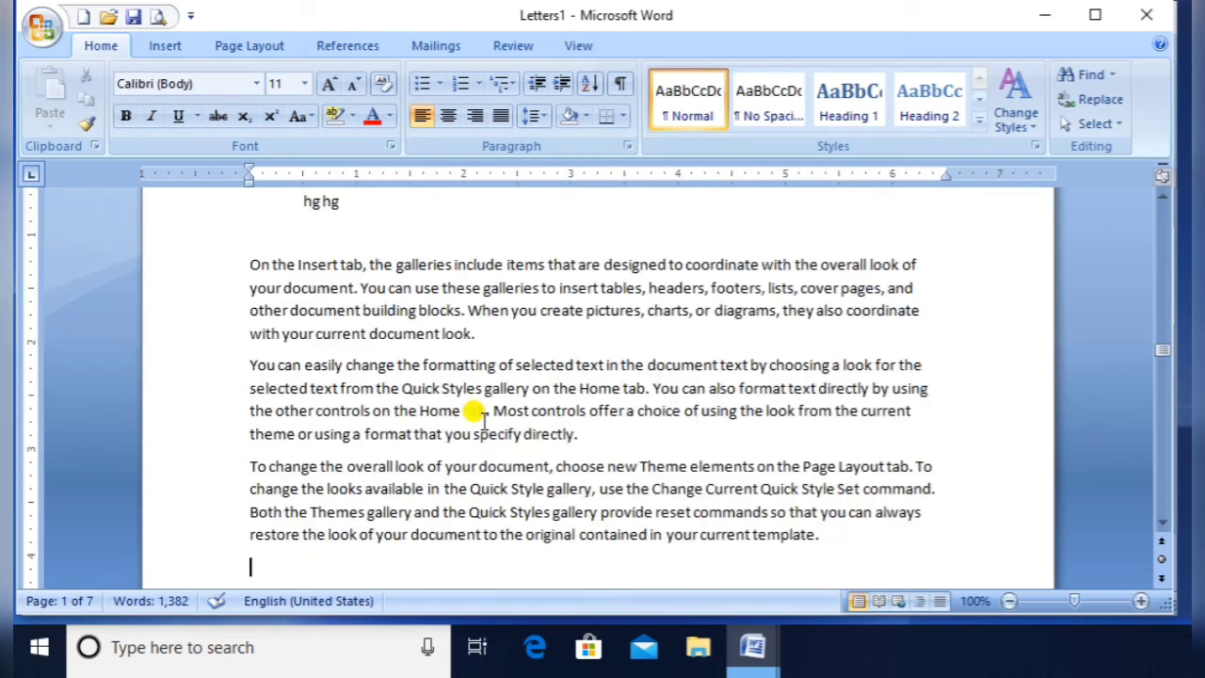
scroll(483, 420, down, 15)
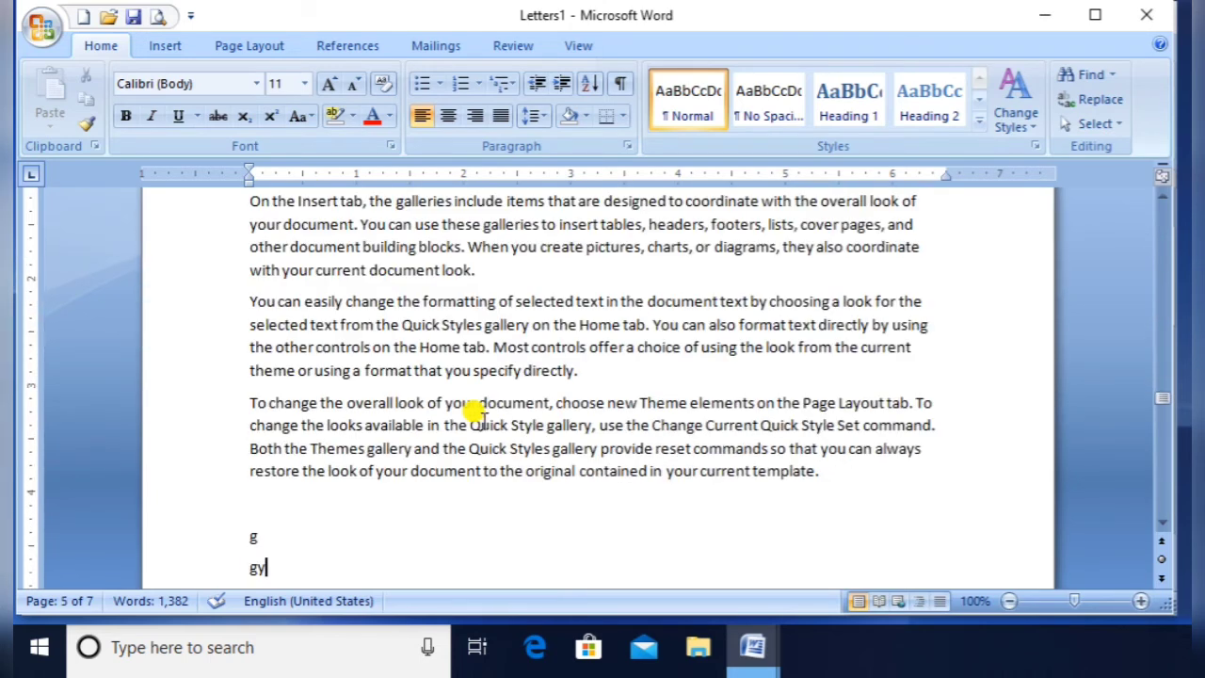
scroll(482, 417, down, 15)
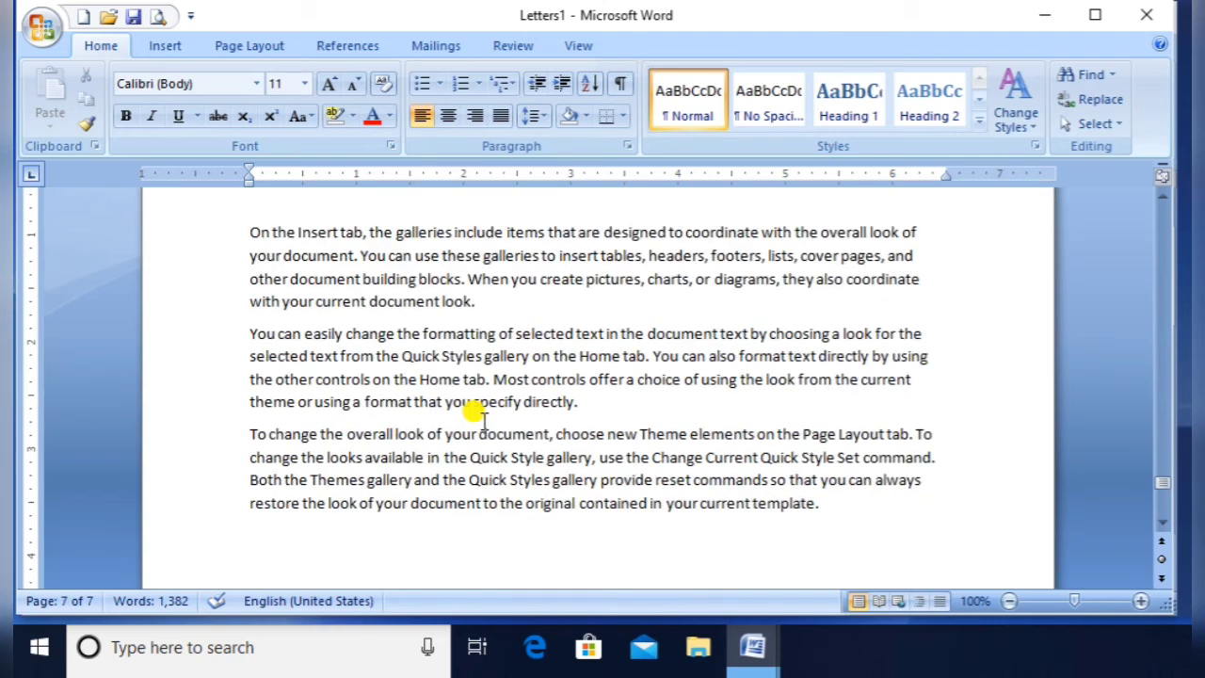
scroll(483, 419, down, 15)
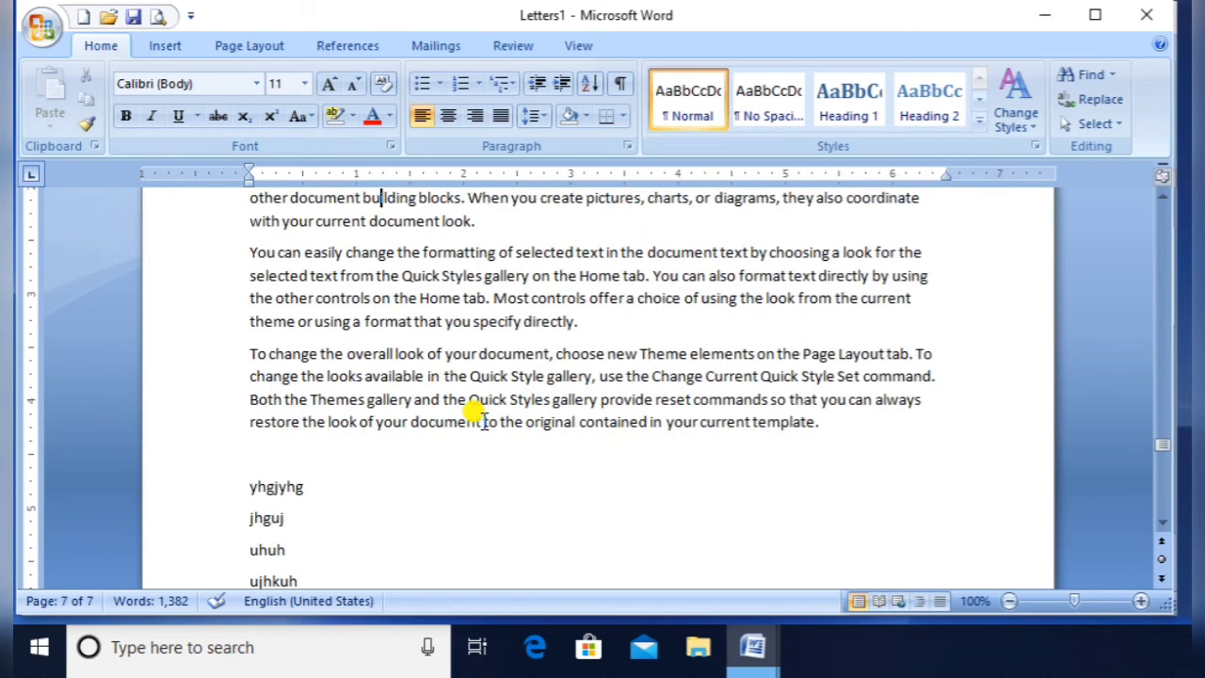
scroll(483, 420, up, 10)
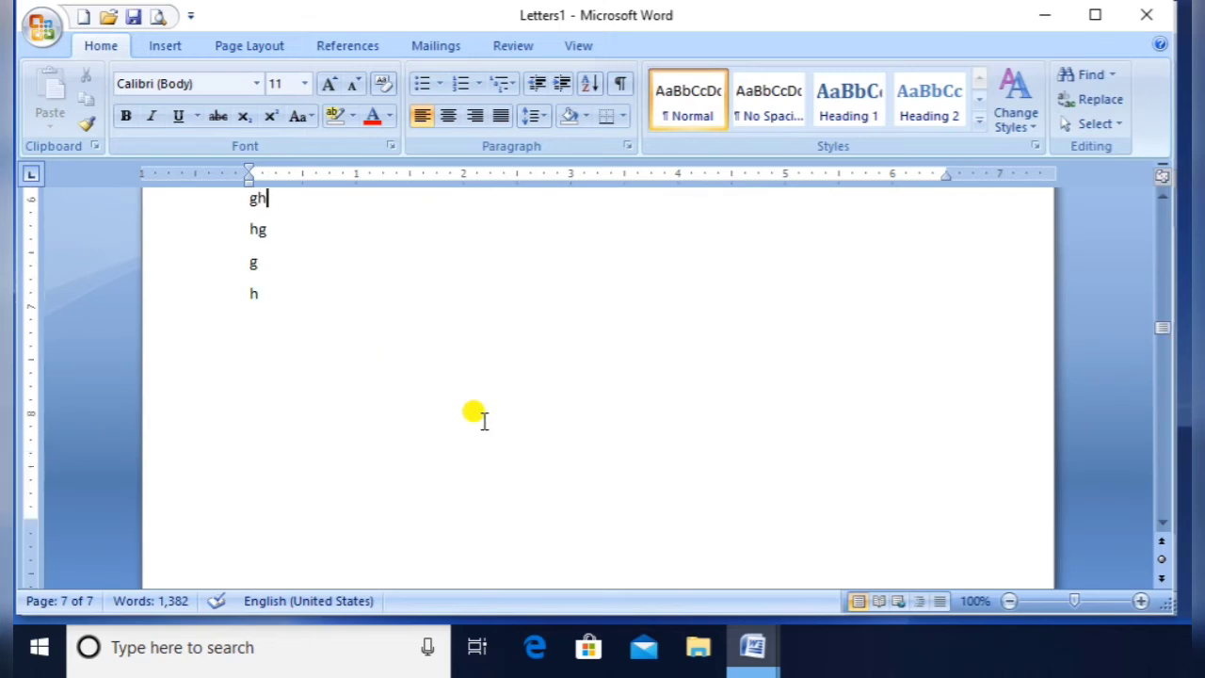
scroll(483, 420, up, 15)
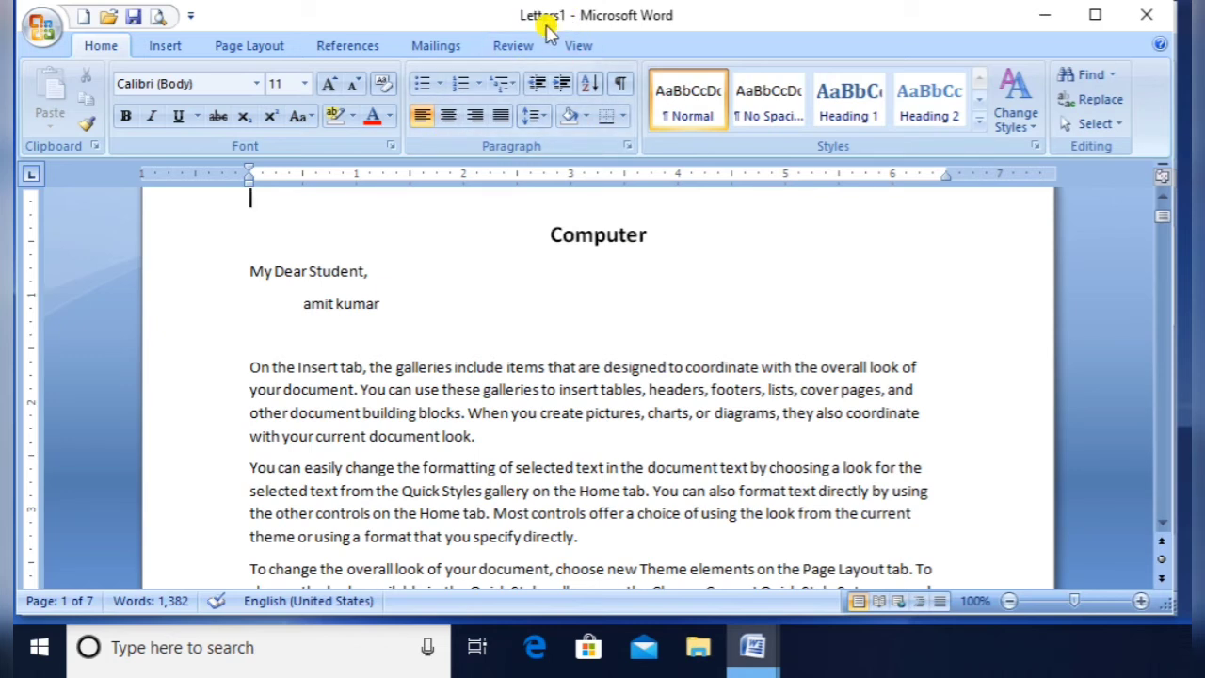
Minimise Letters1 and return to the main letter, clicking after the «Title» field
click(436, 46)
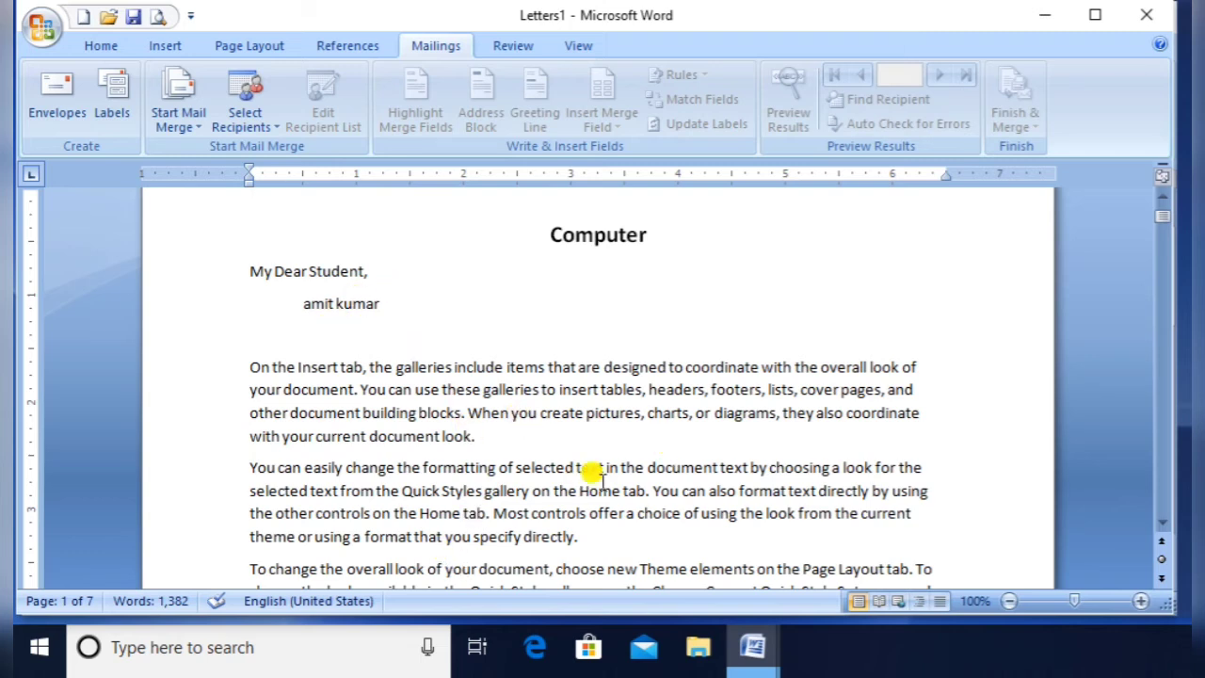
click(1048, 23)
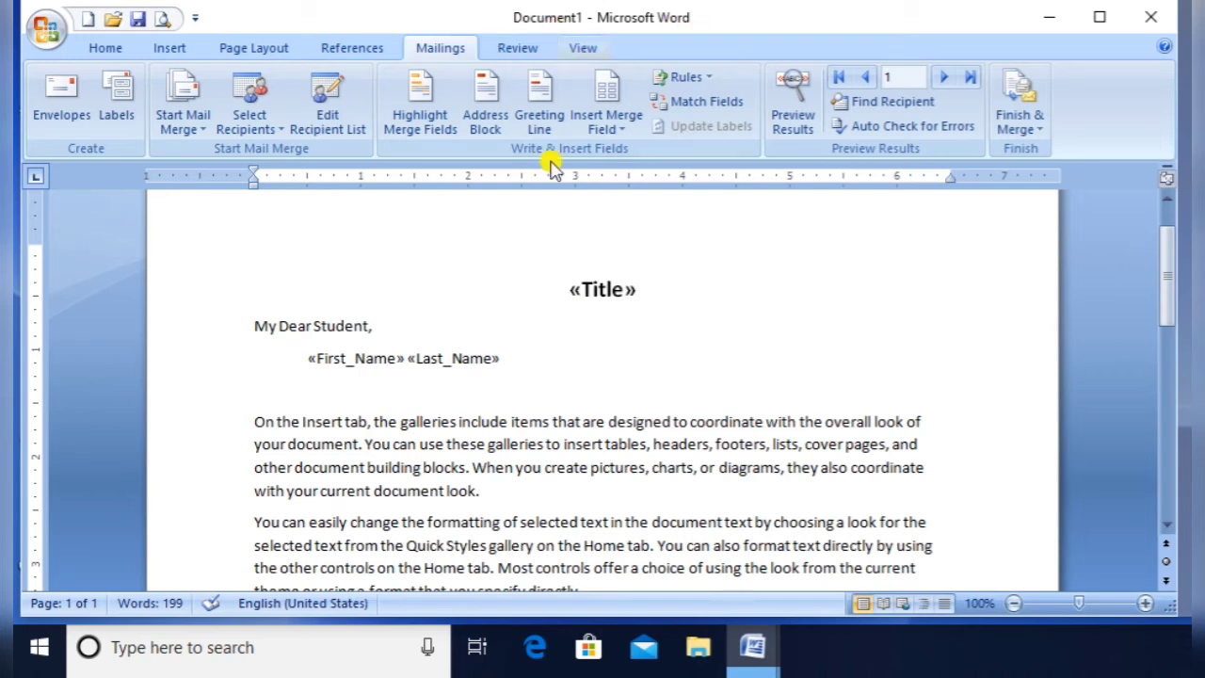
click(633, 314)
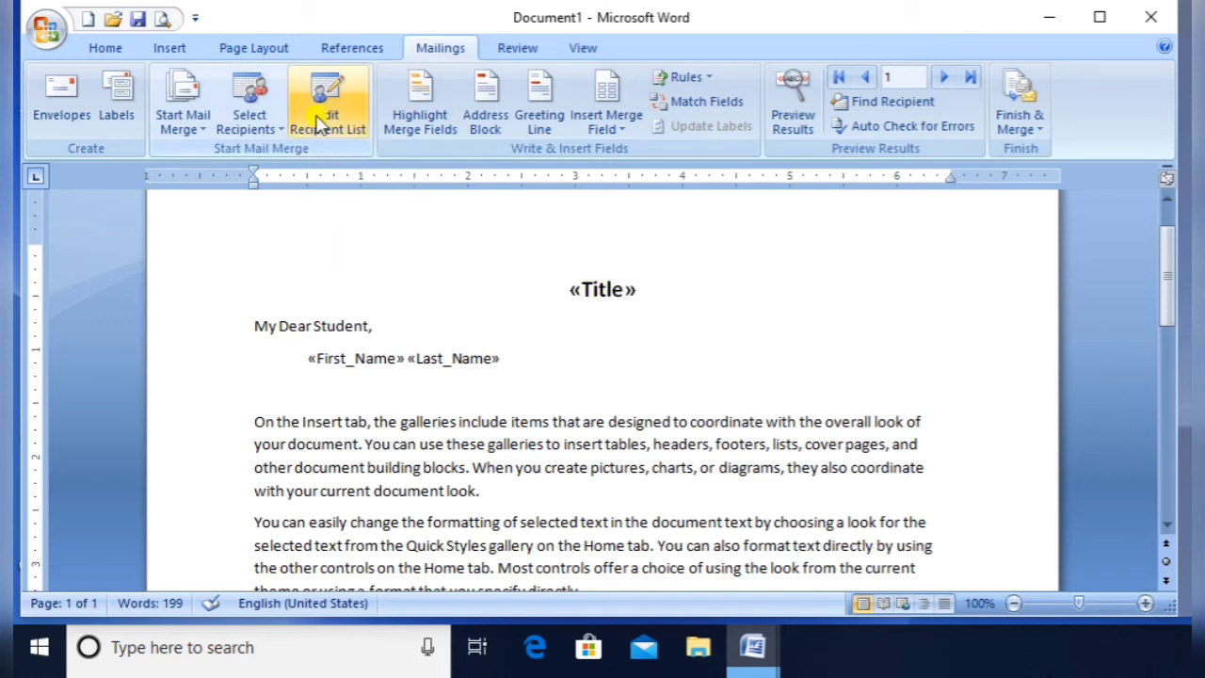
Uncheck the blank last recipient, then open the address.mdb data source for editing
click(344, 120)
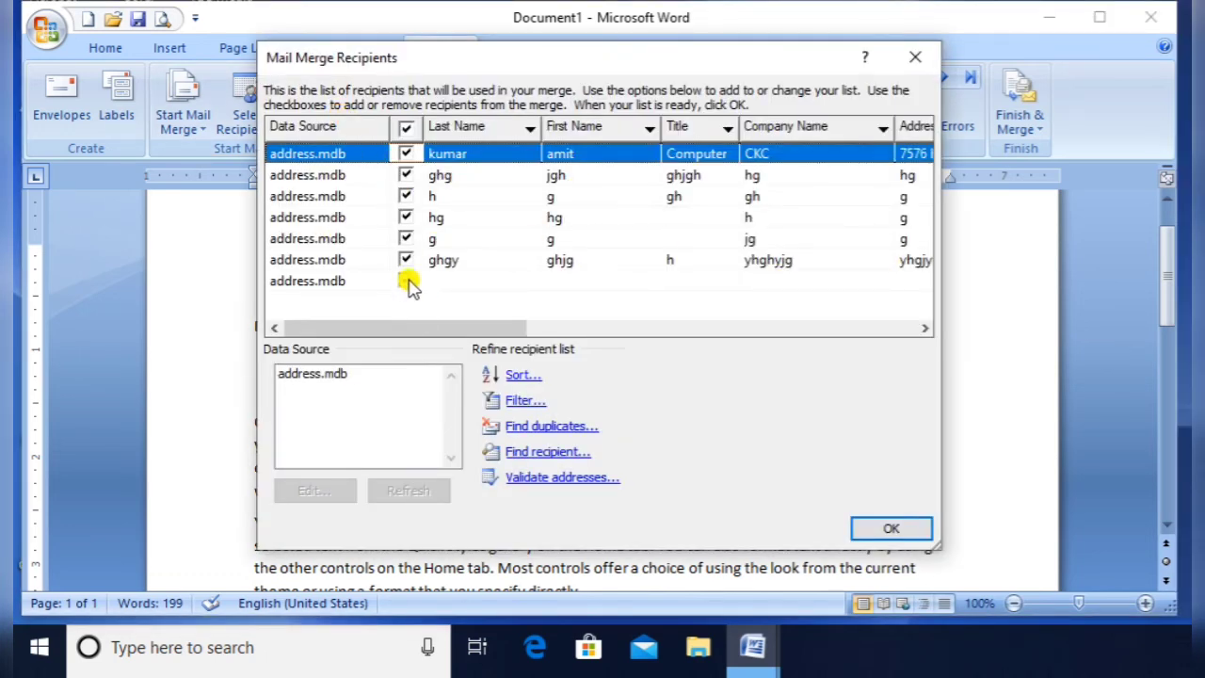
click(406, 281)
click(440, 177)
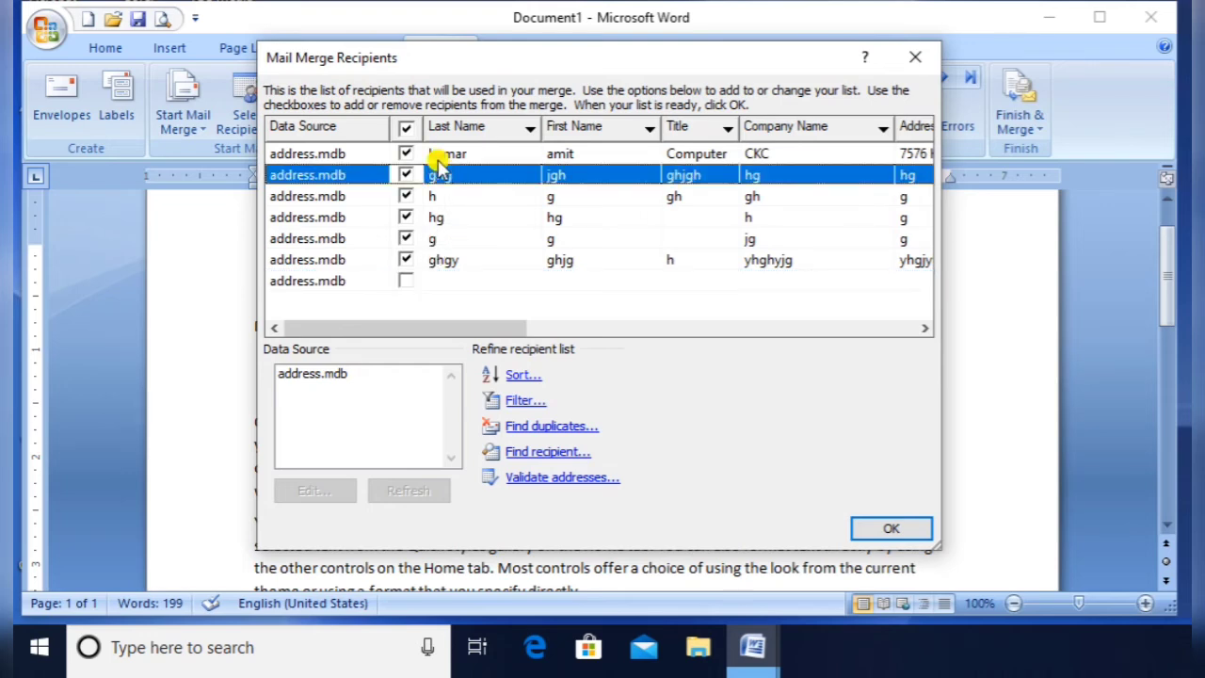
click(441, 158)
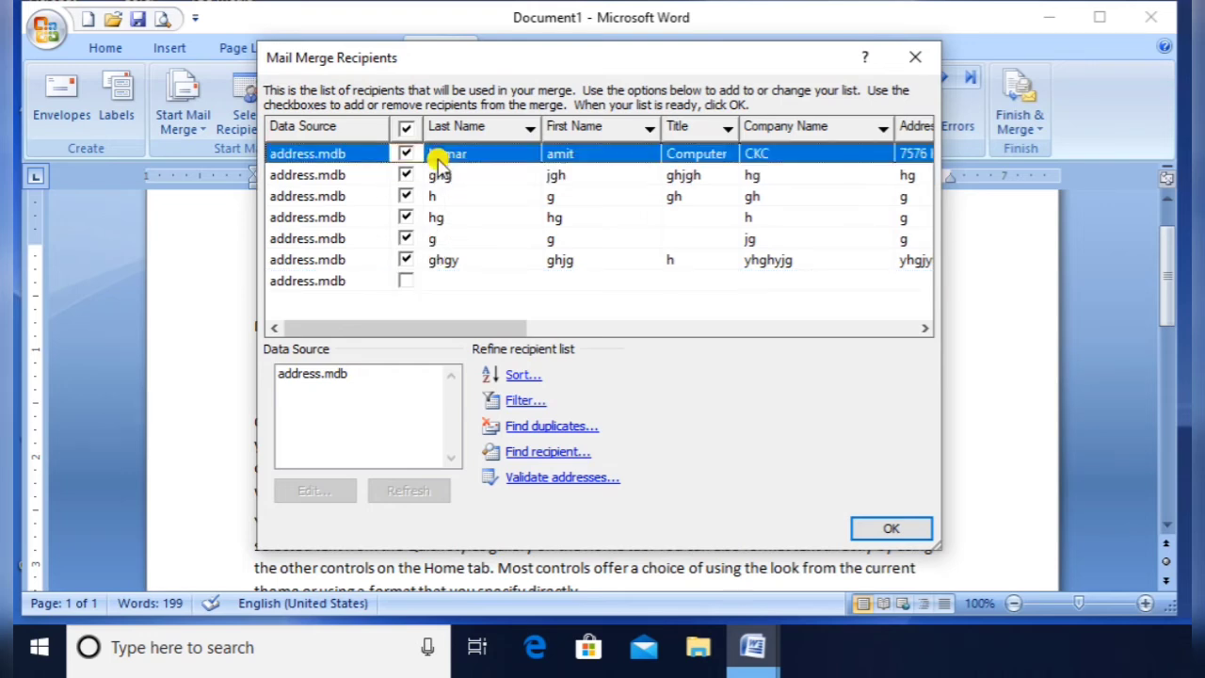
click(405, 154)
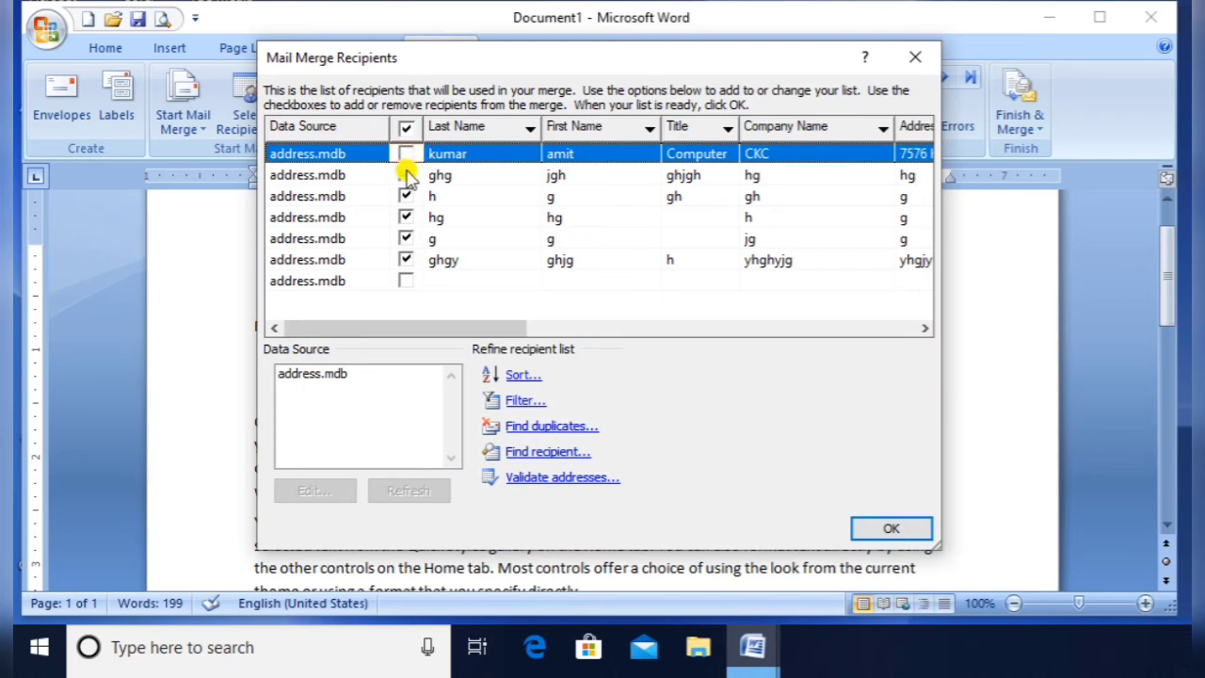
click(411, 178)
click(405, 154)
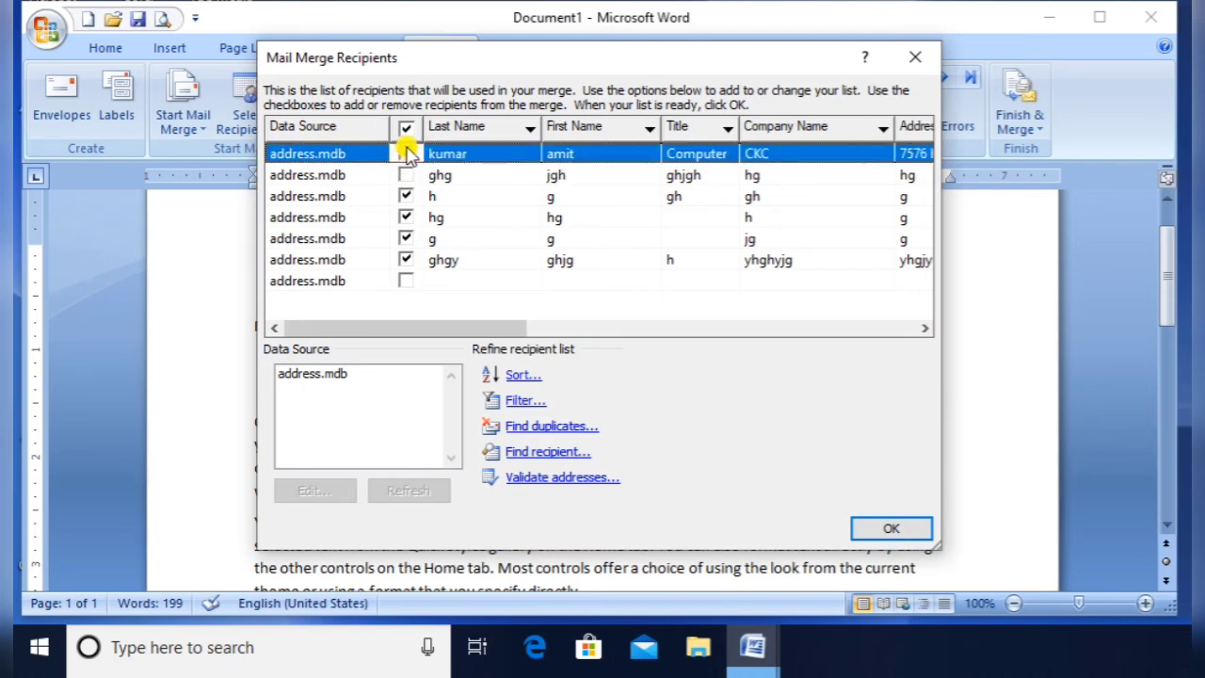
click(411, 178)
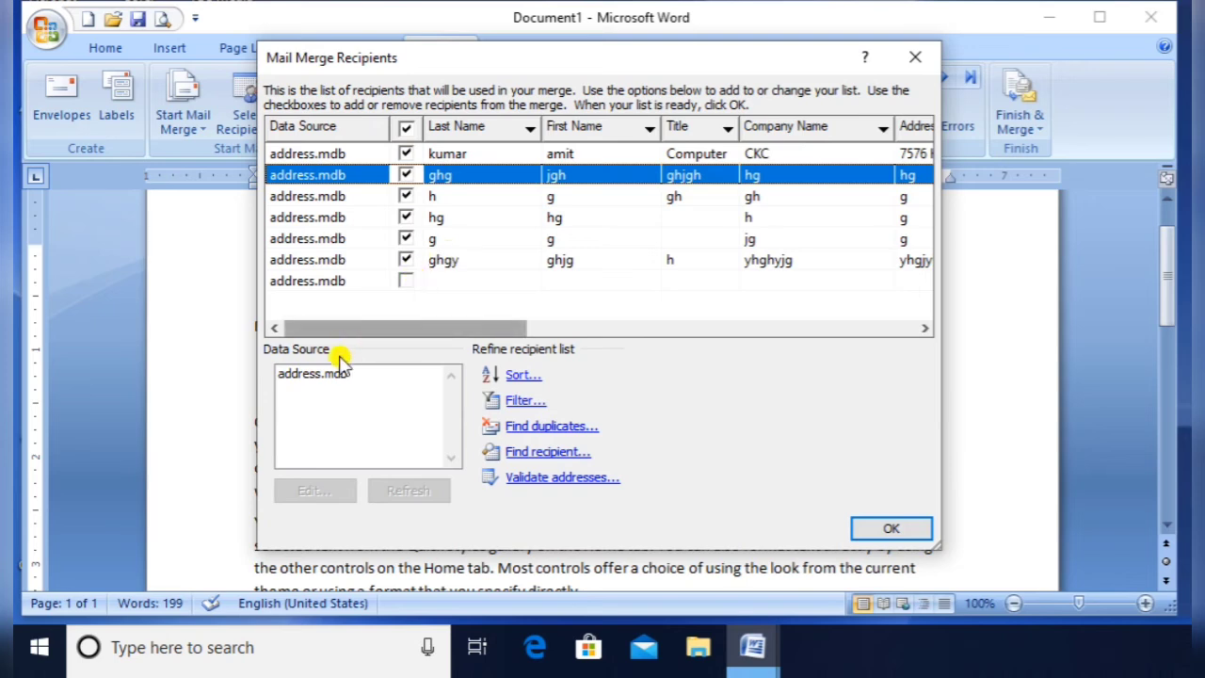
click(318, 376)
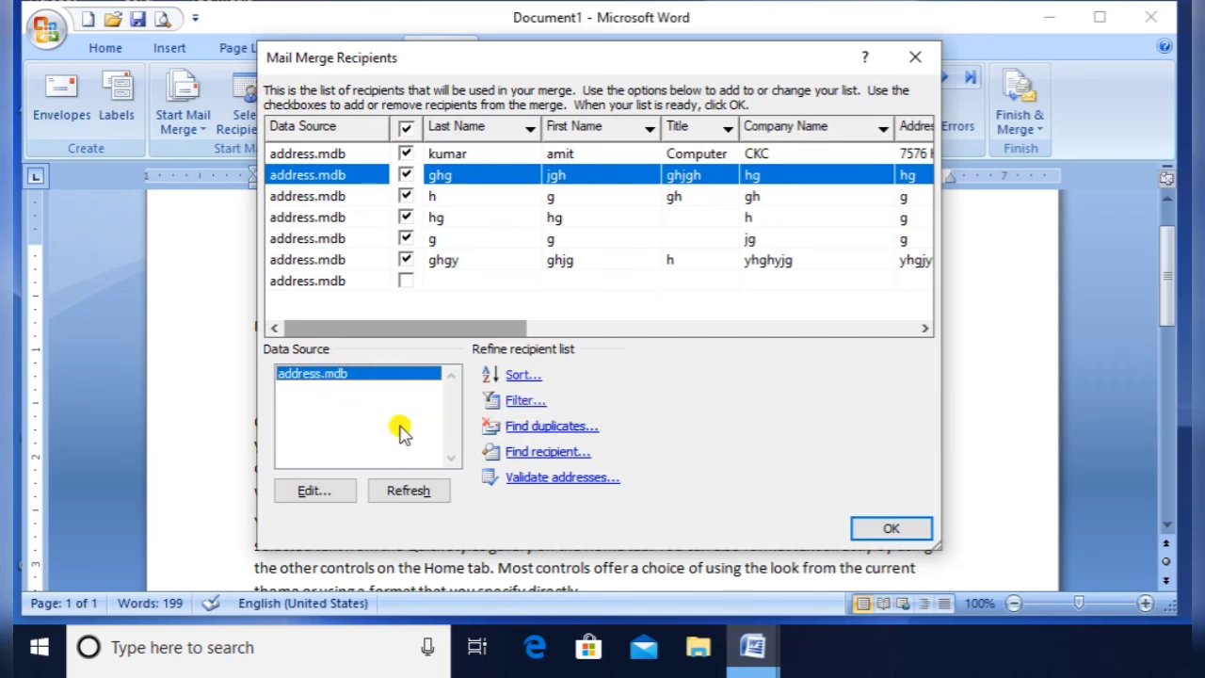
click(330, 494)
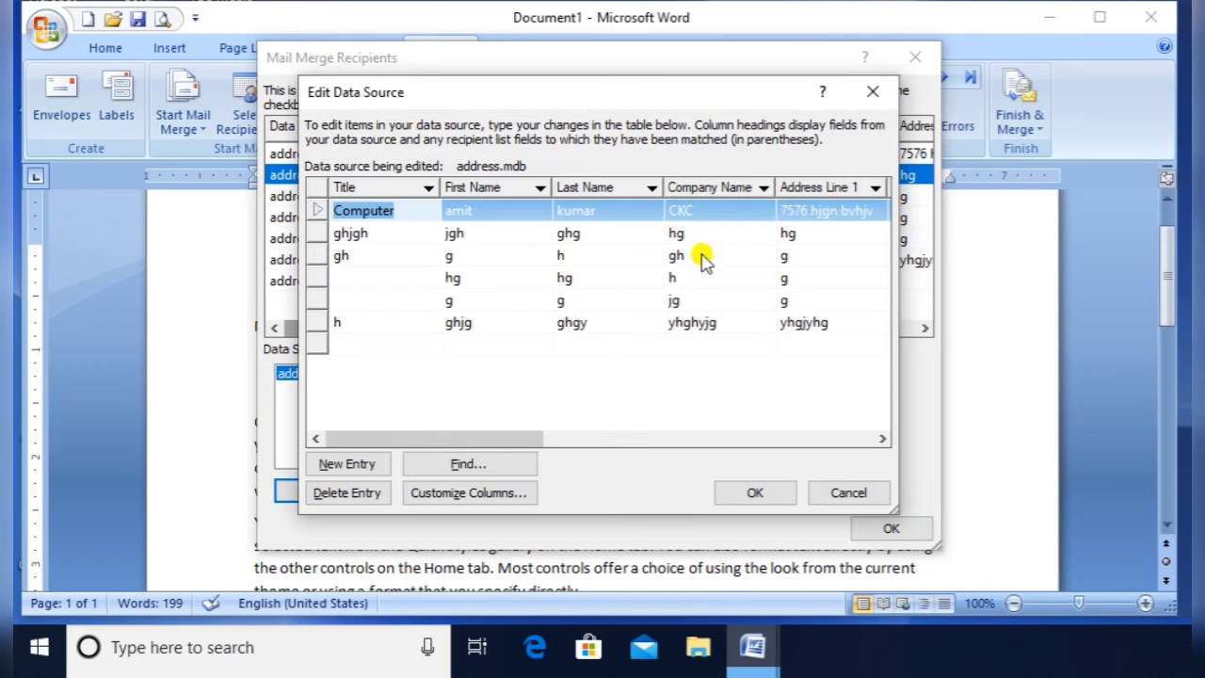
Add a new address-list entry with Title 'chgfgv b' and a first name
click(475, 326)
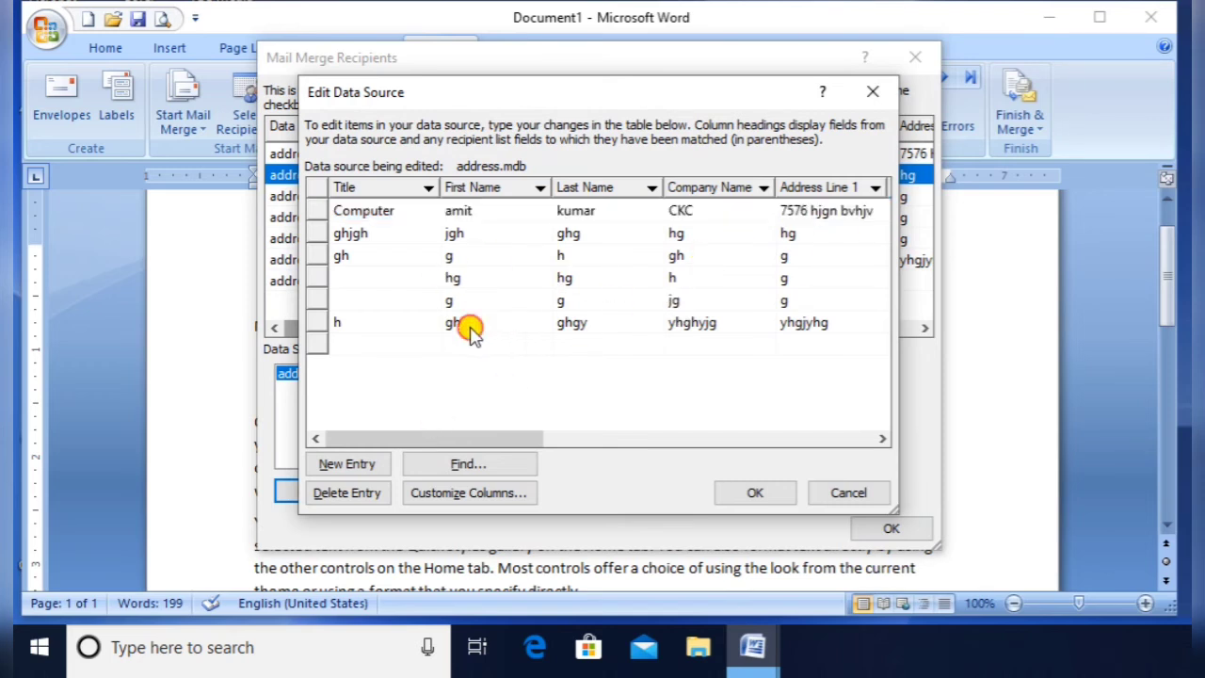
click(361, 465)
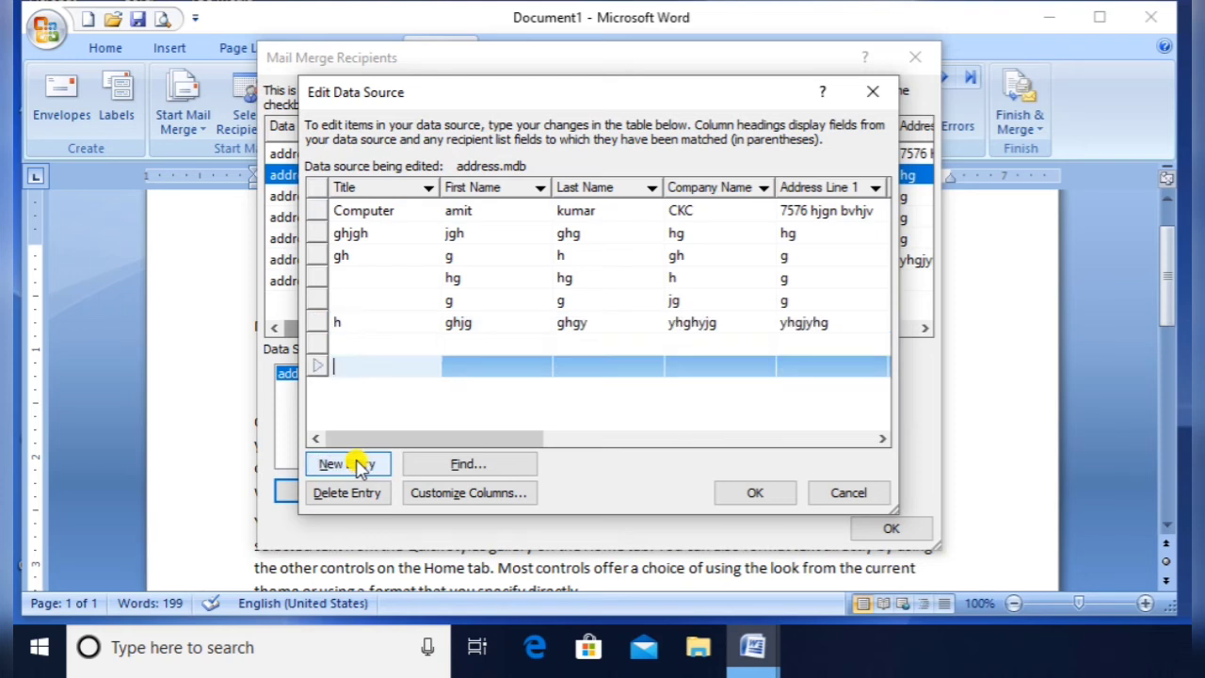
key(Tab)
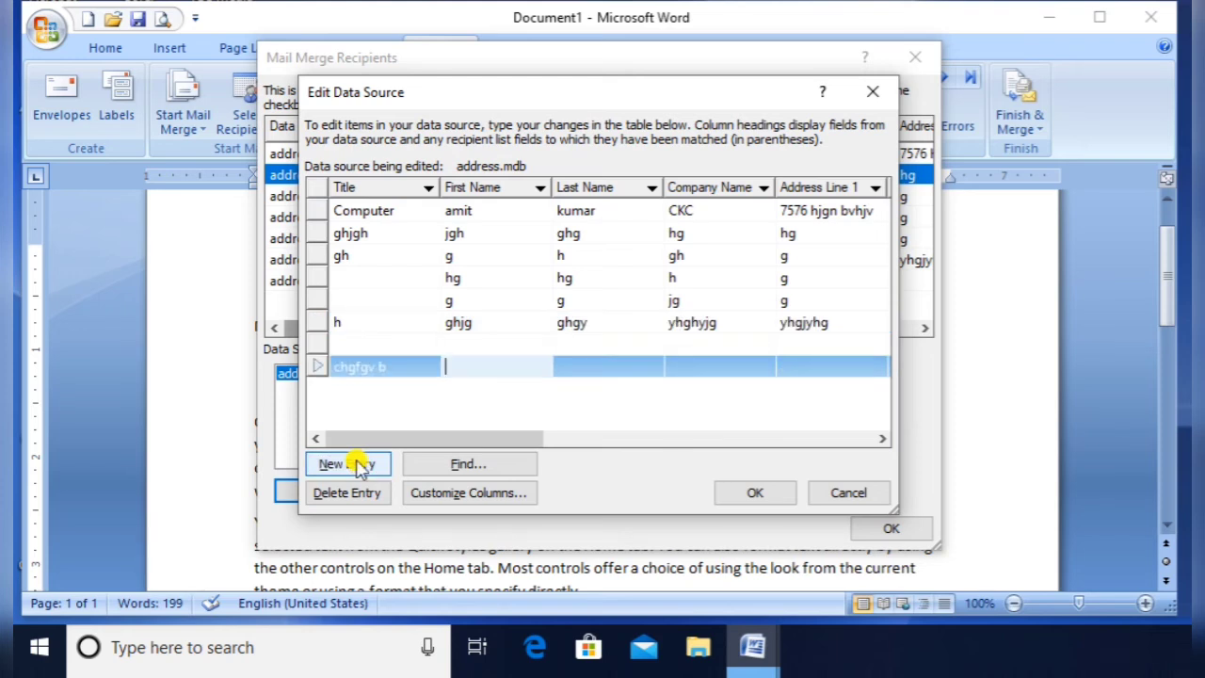
text(bvhjghj)
Delete the stray empty row from the address list
click(441, 348)
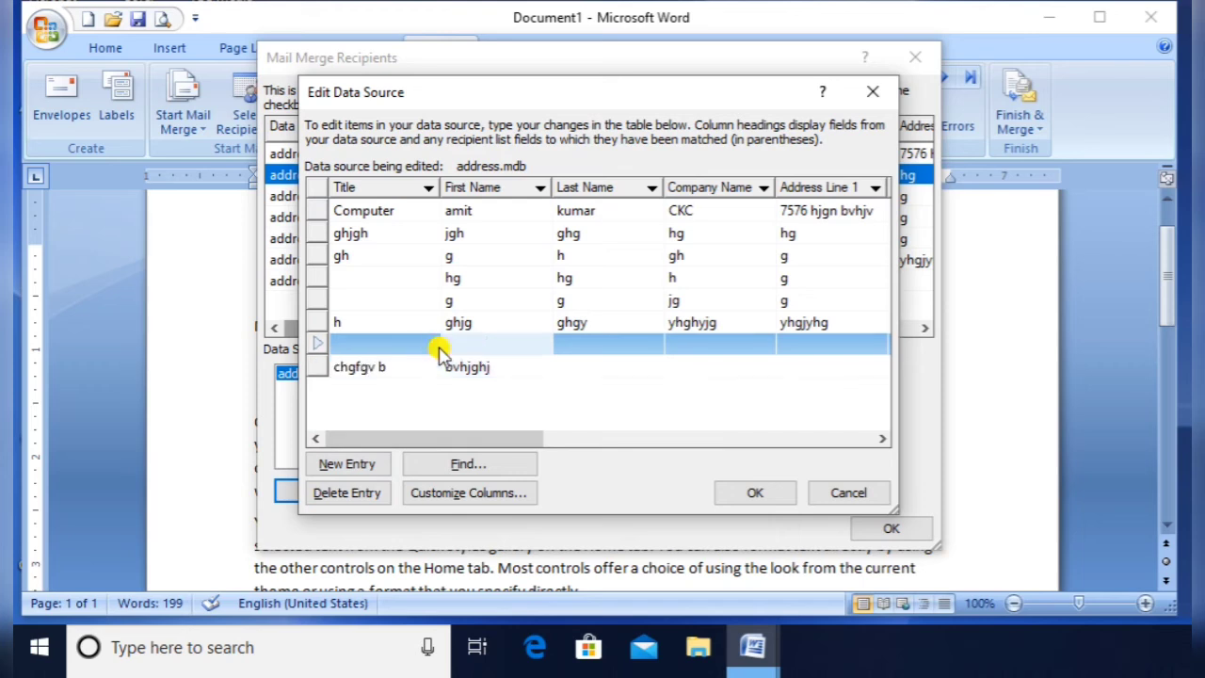
click(342, 496)
click(740, 288)
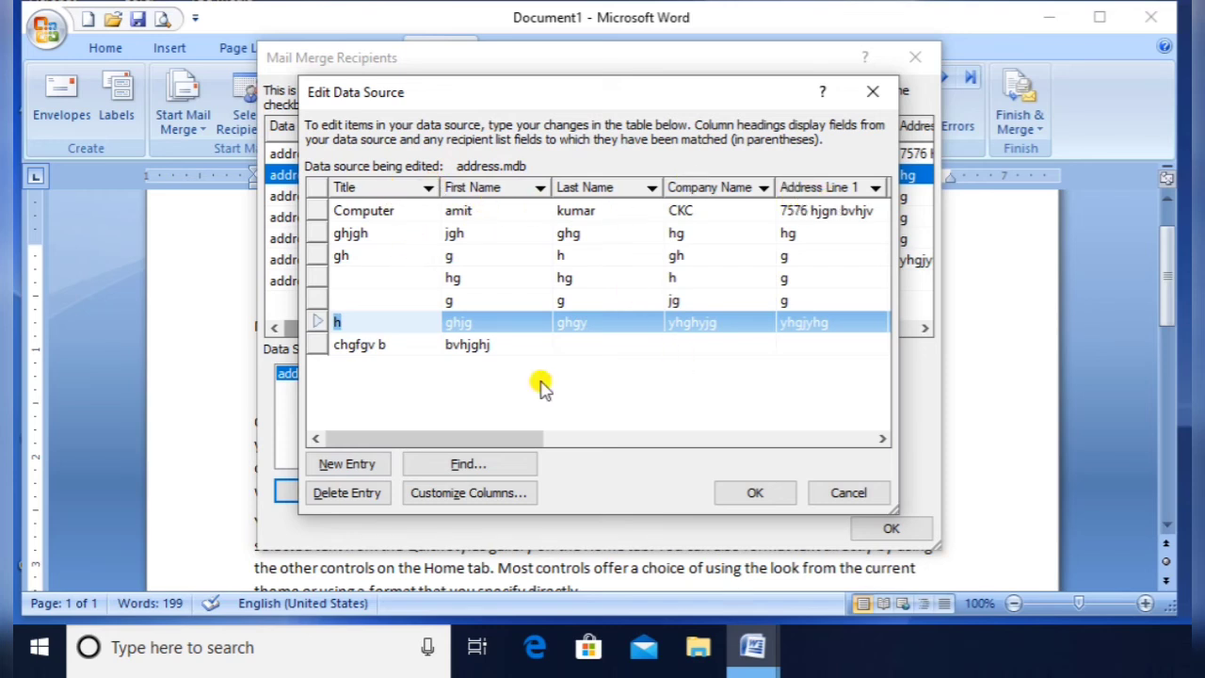
click(453, 495)
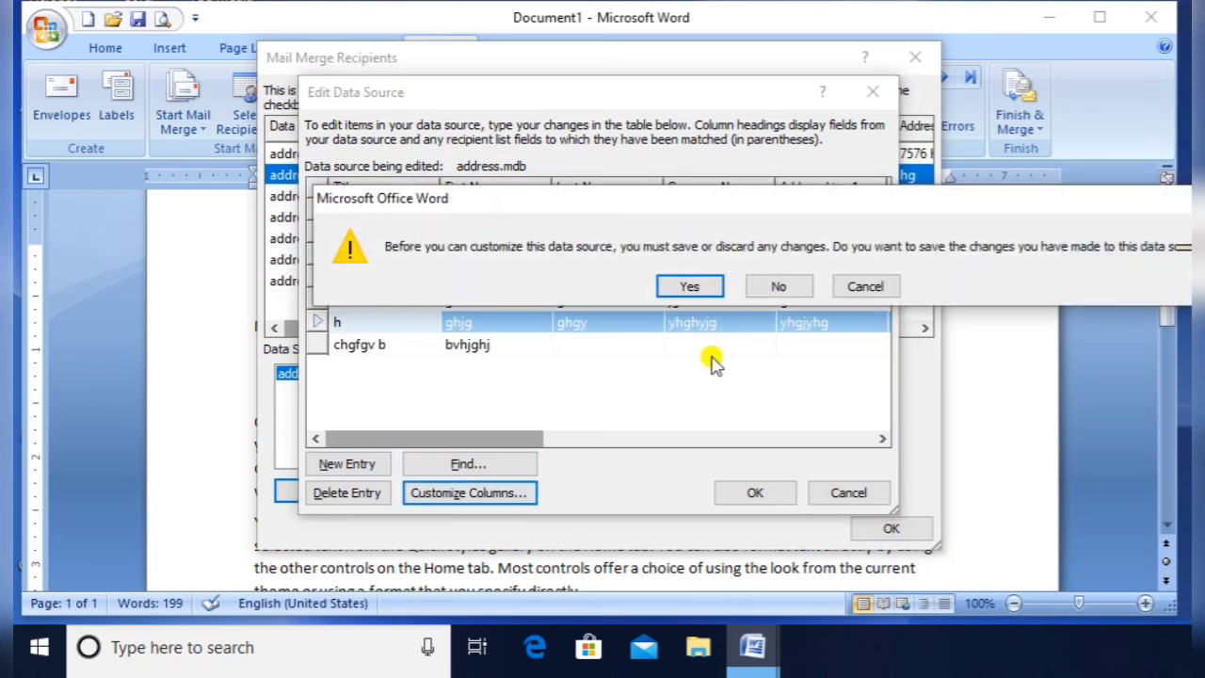
Save the data source changes and delete the Address Line 2 field
click(692, 288)
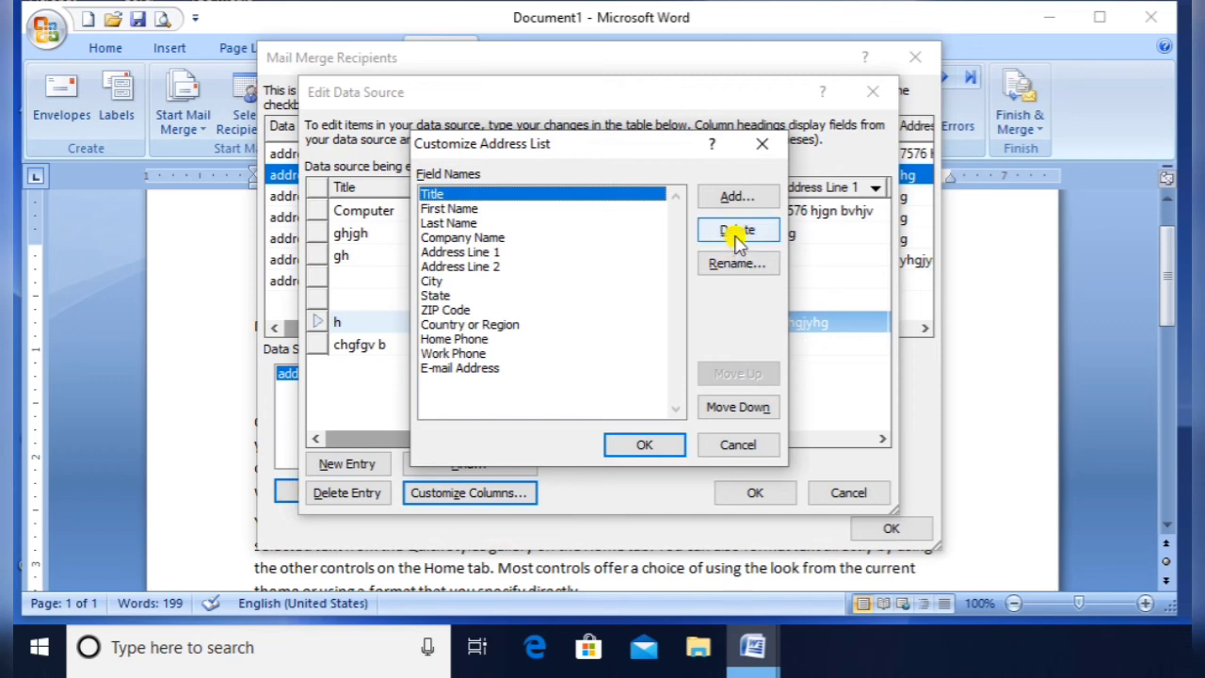
click(461, 267)
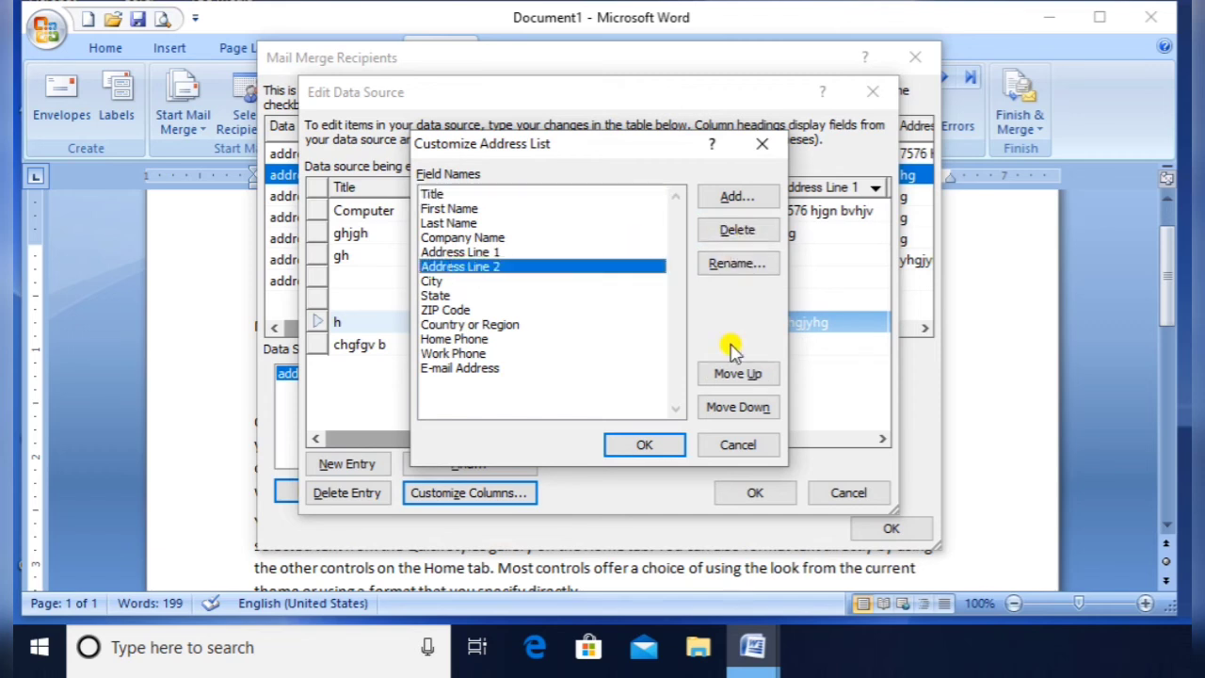
click(736, 232)
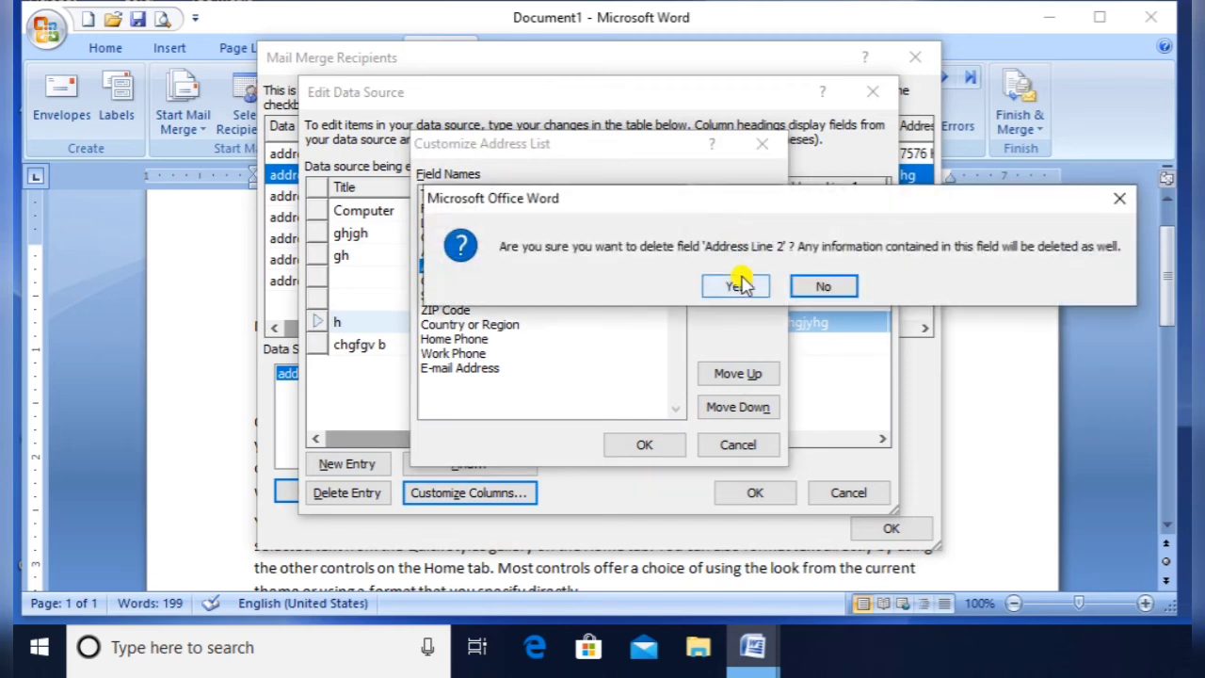
click(734, 287)
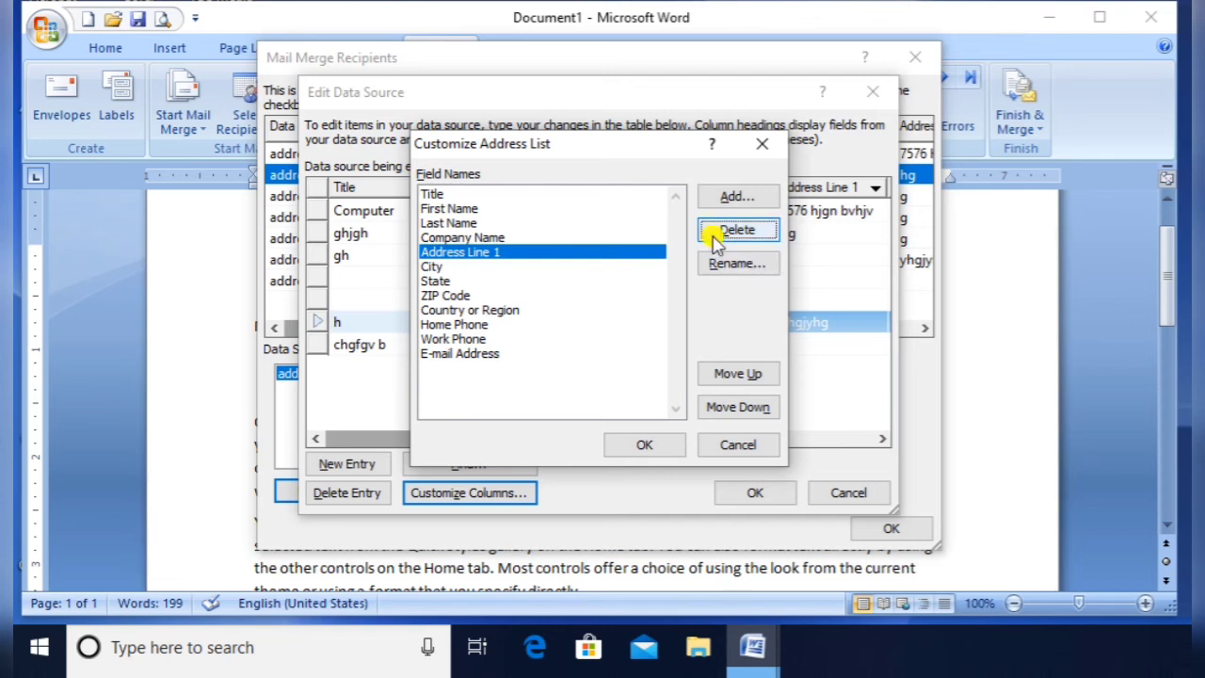
Add a new 'Web site' field and move it down toward the end of the list
click(741, 198)
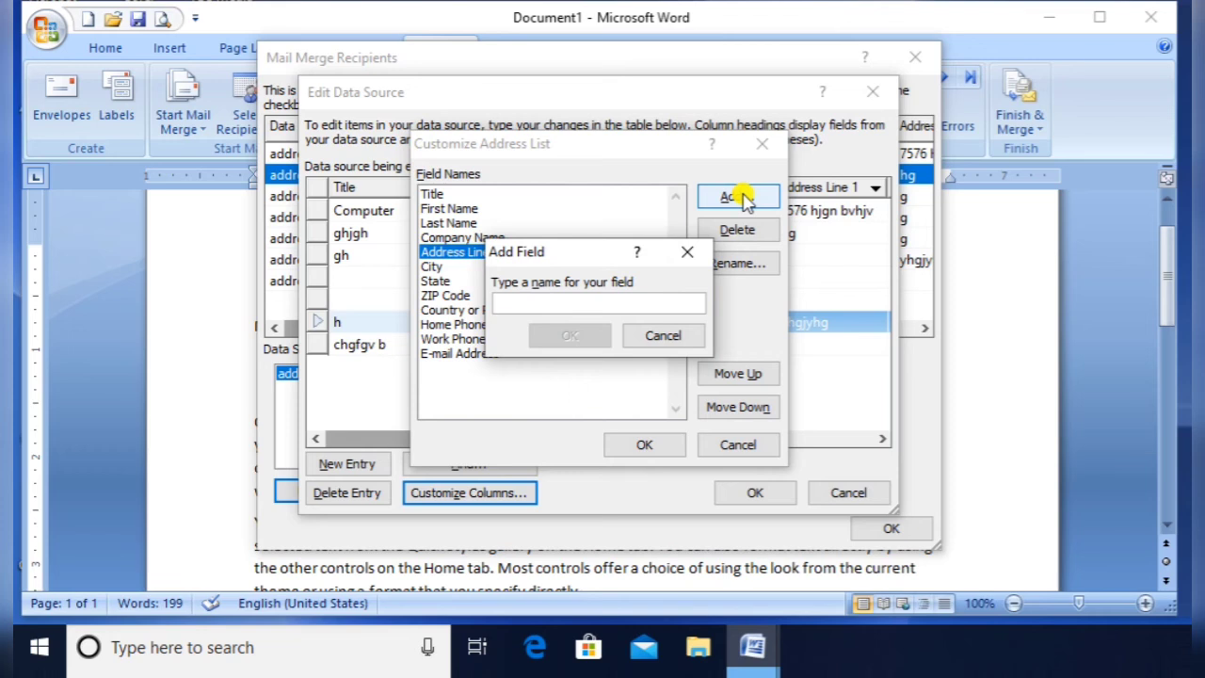
text(Web site)
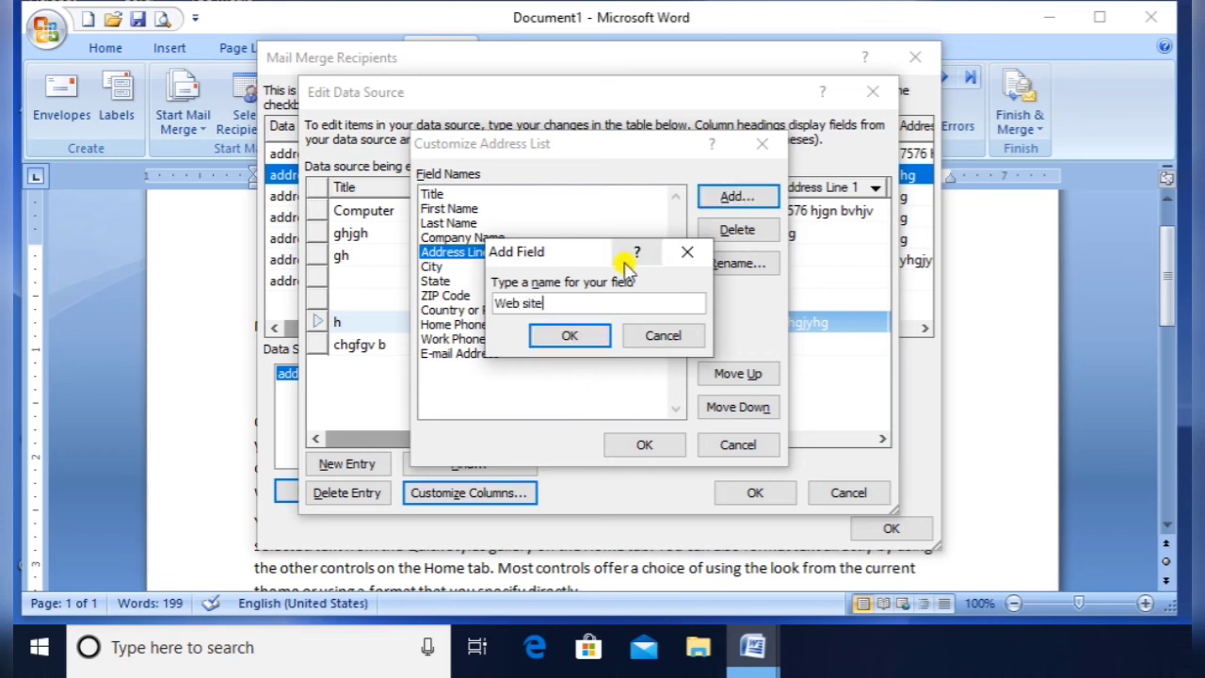
click(576, 334)
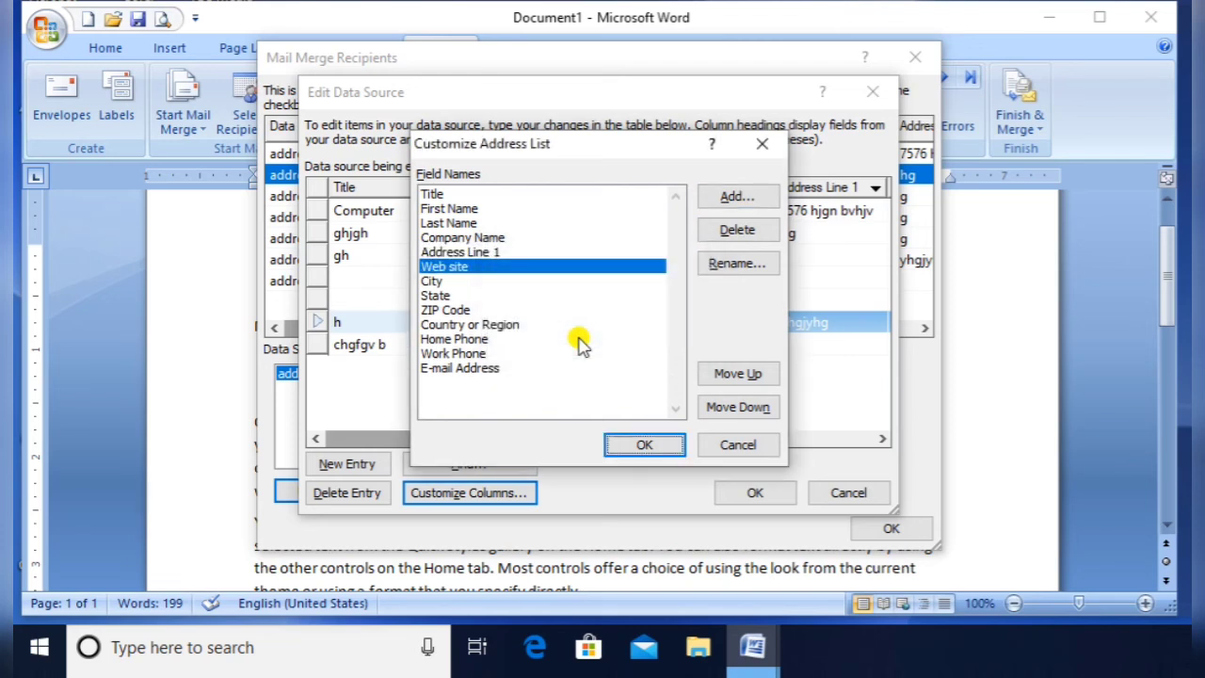
click(723, 407)
click(724, 408)
click(724, 409)
click(724, 409)
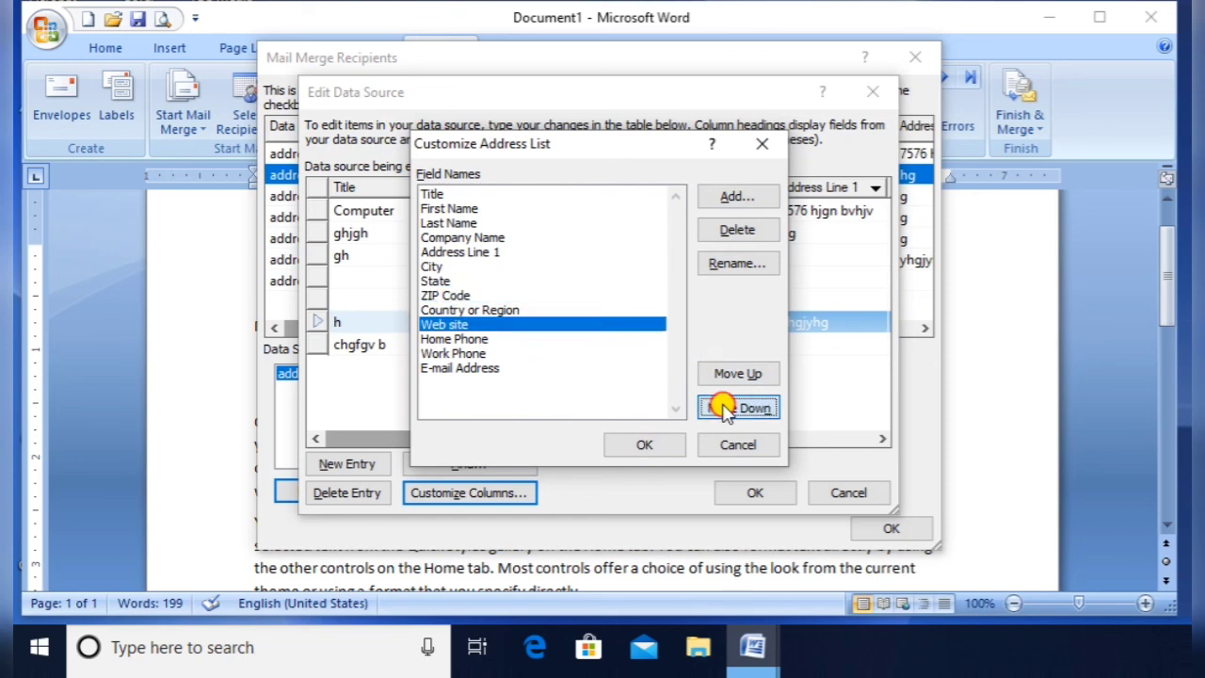
click(724, 408)
click(724, 409)
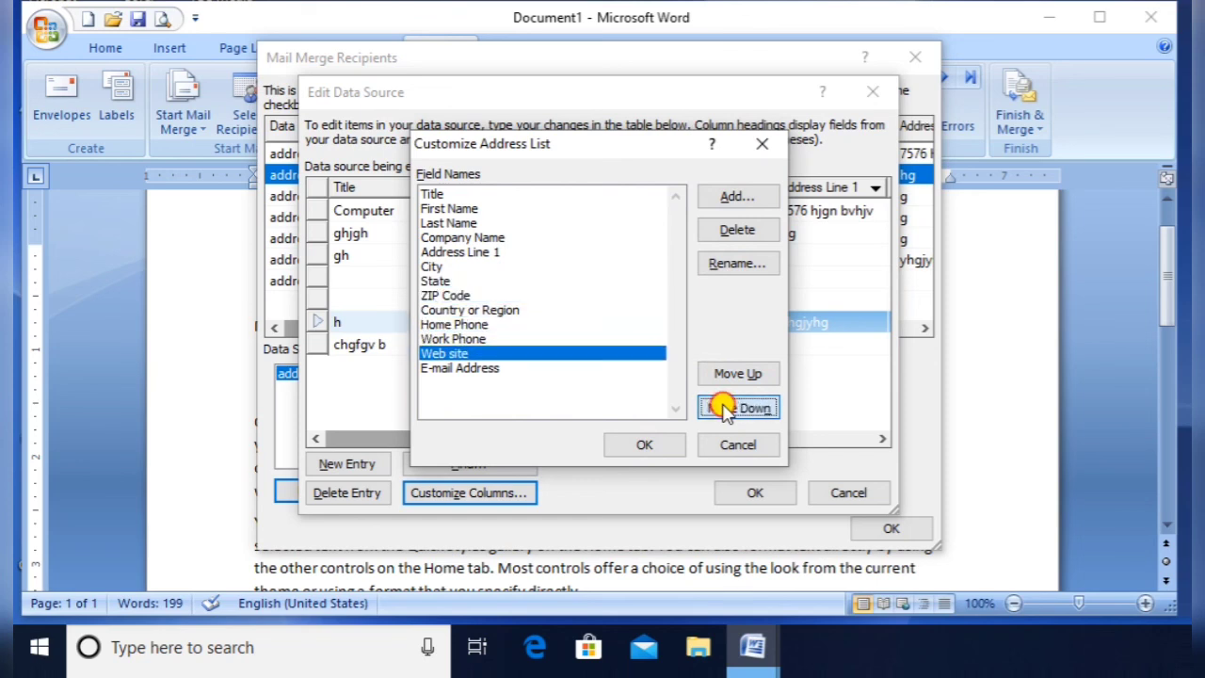
click(724, 409)
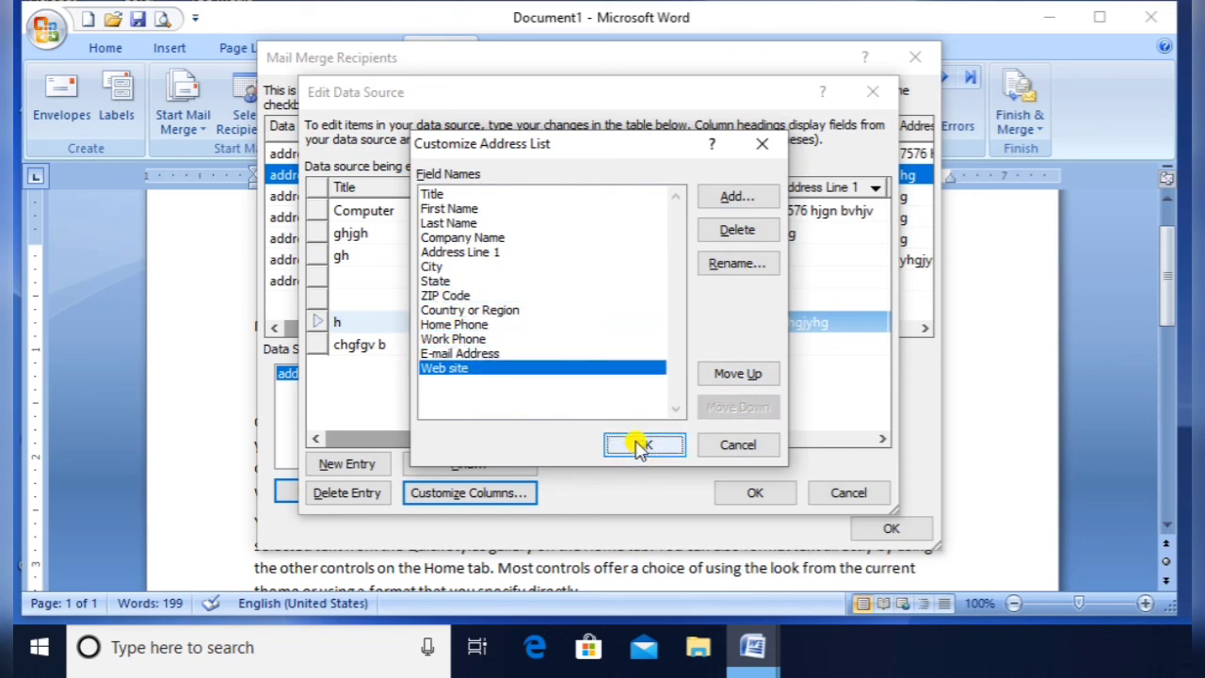
Rename the Address Line 1 field to 'Address', clearing the invalid-name error caused by a leading space
click(492, 251)
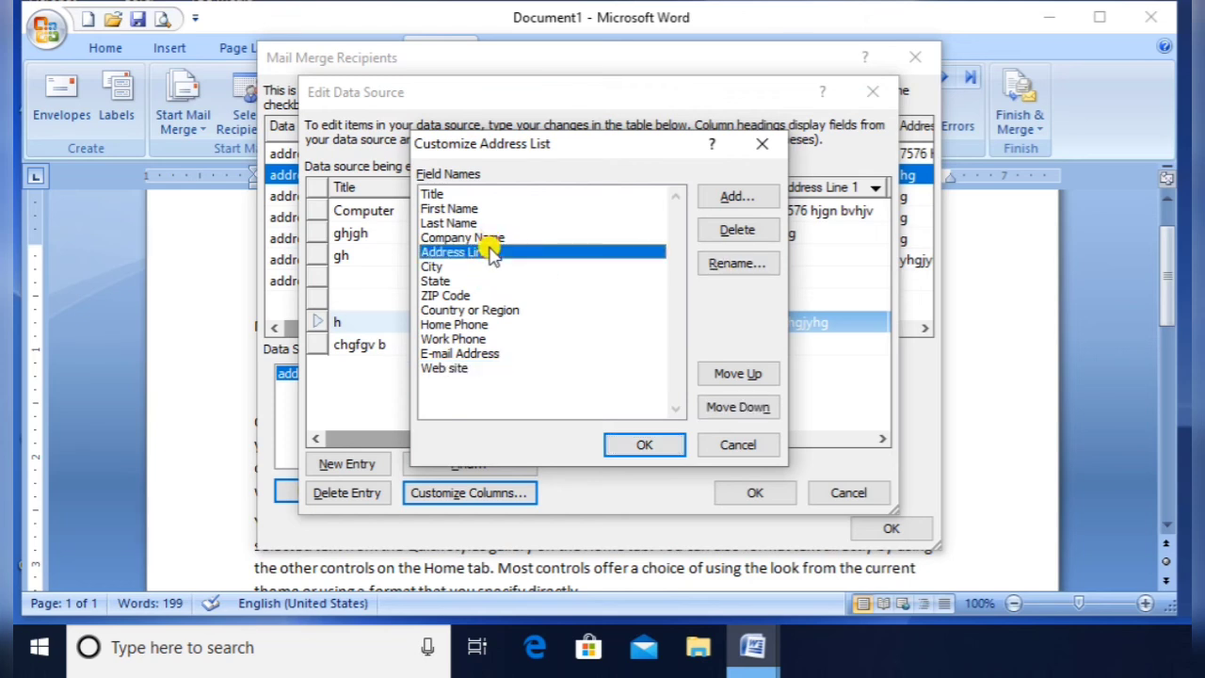
click(754, 256)
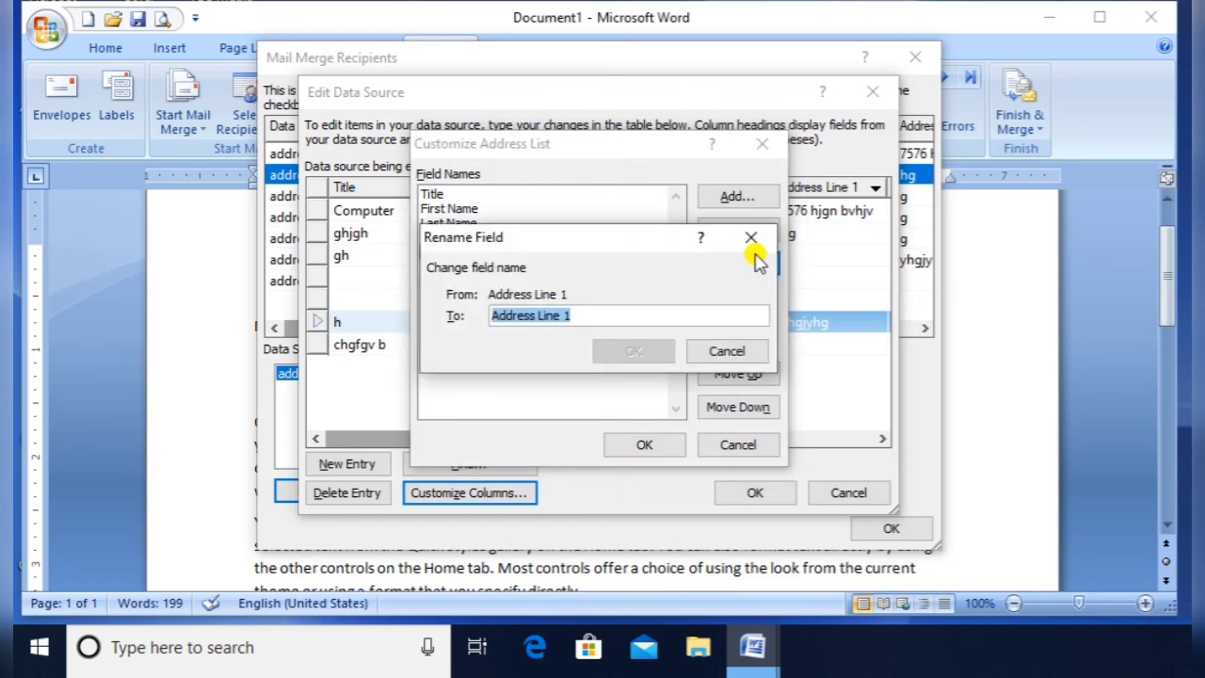
key(End)
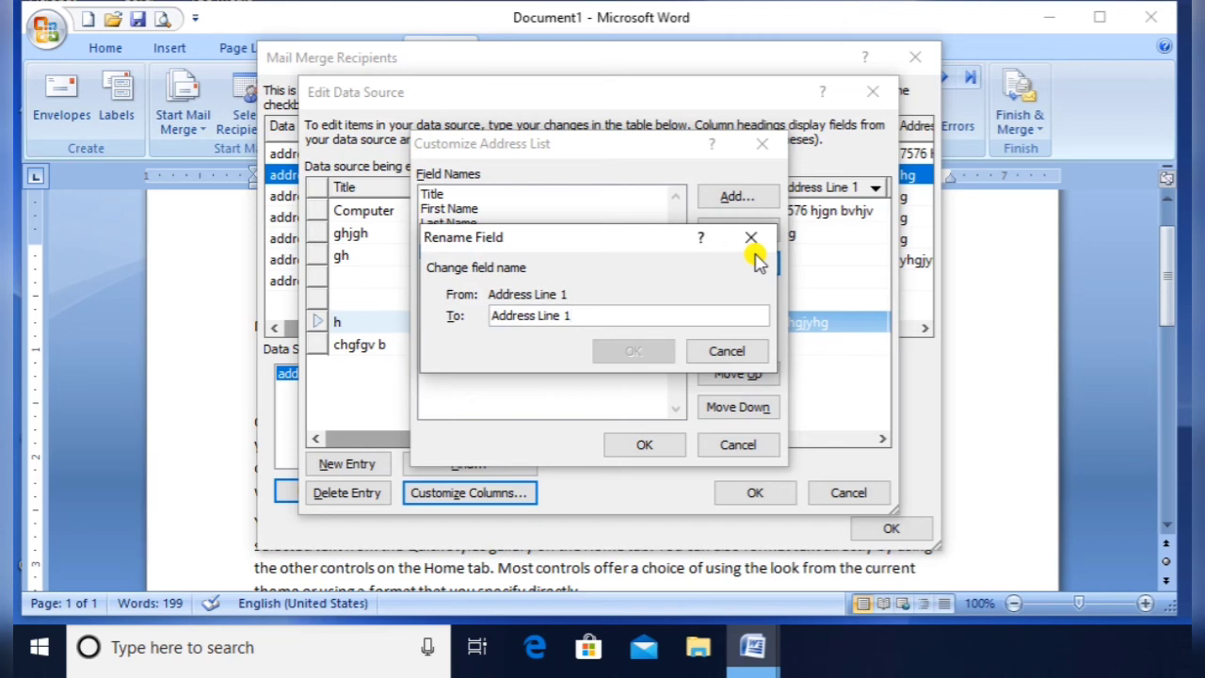
key(BackSpace)
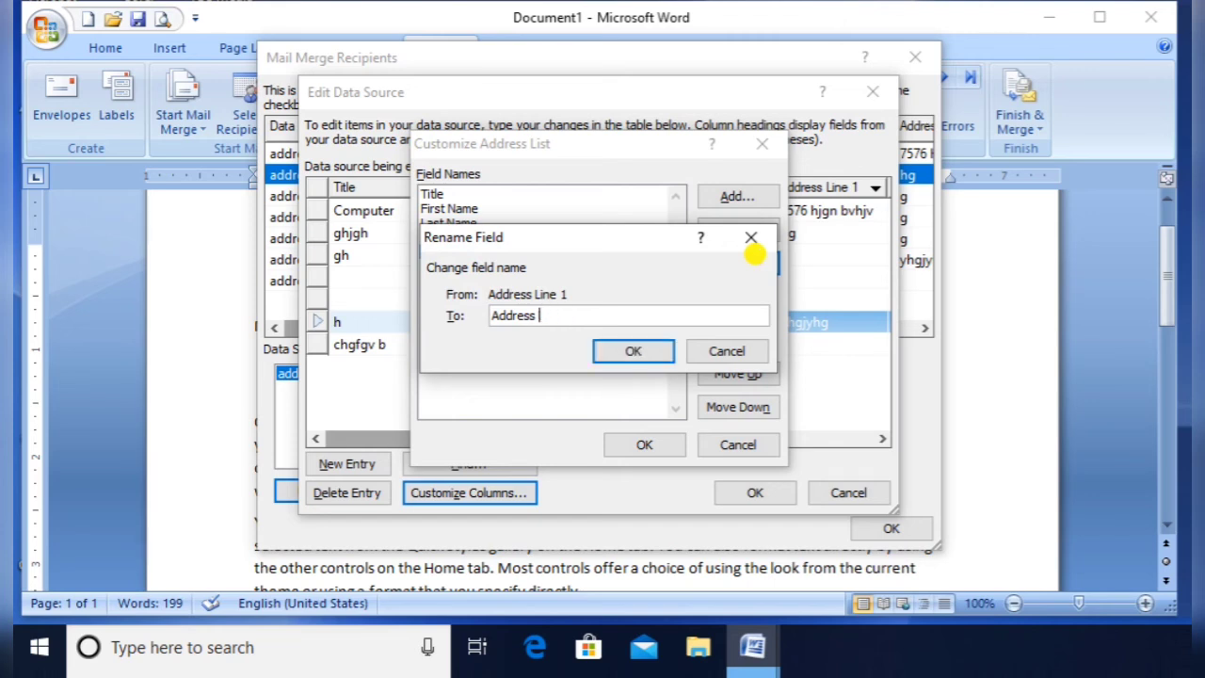
click(631, 360)
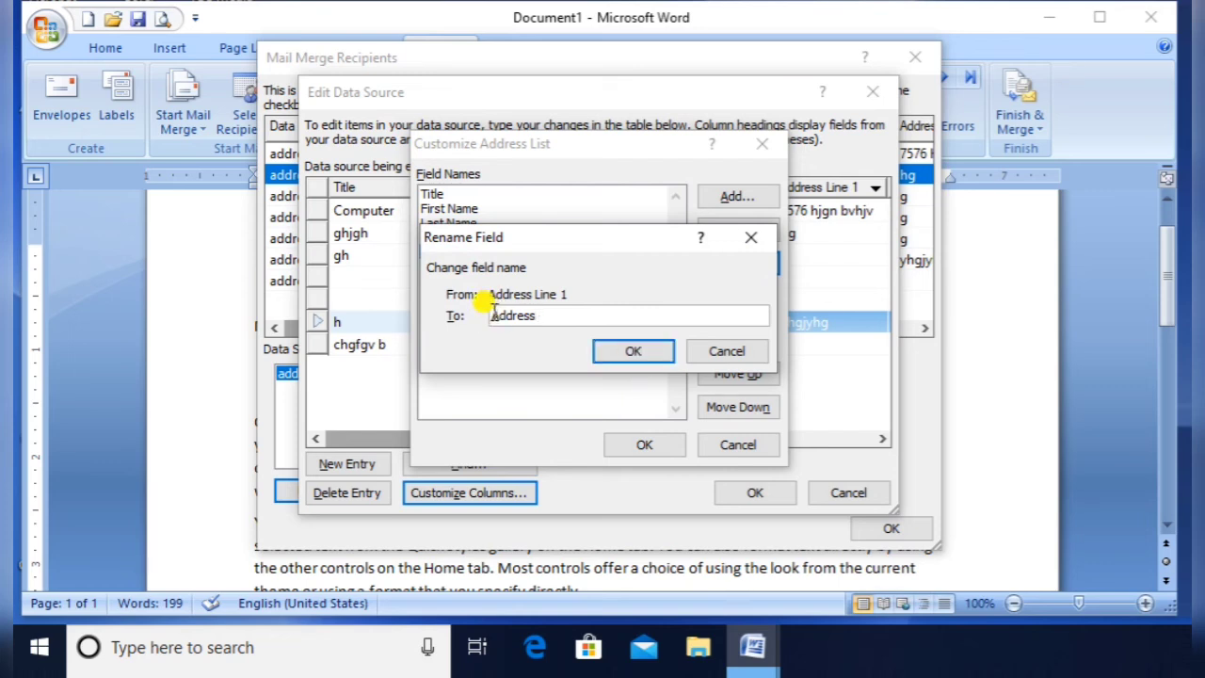
click(634, 348)
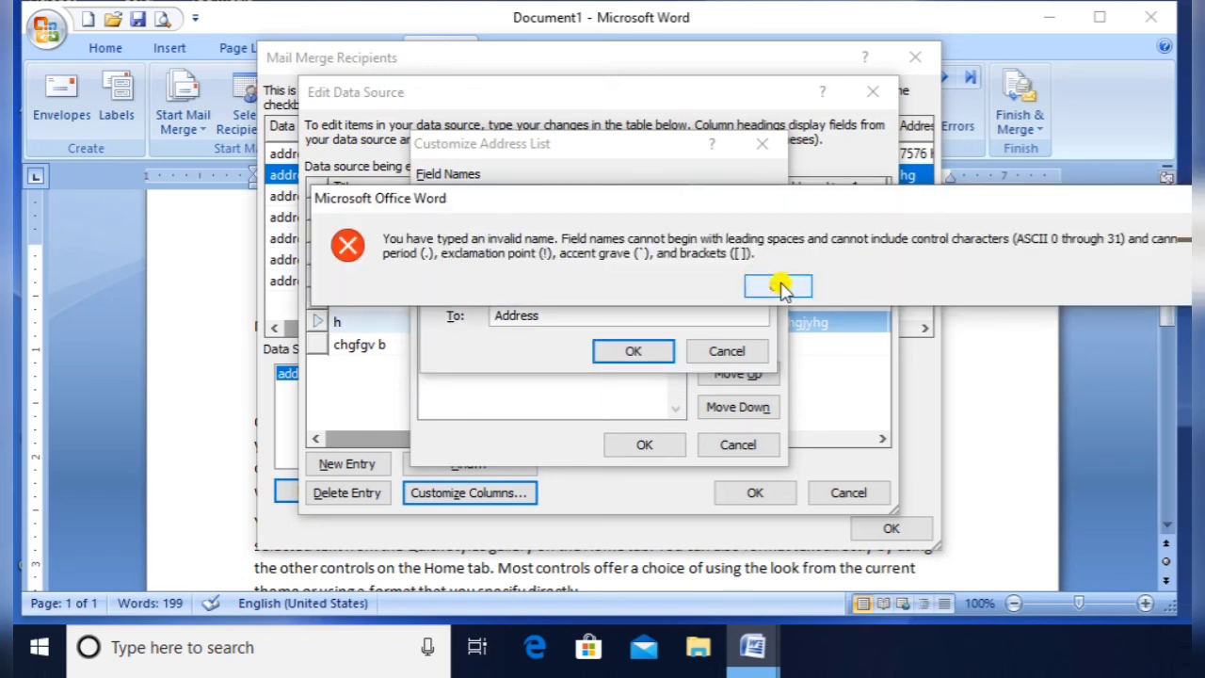
click(775, 284)
click(494, 316)
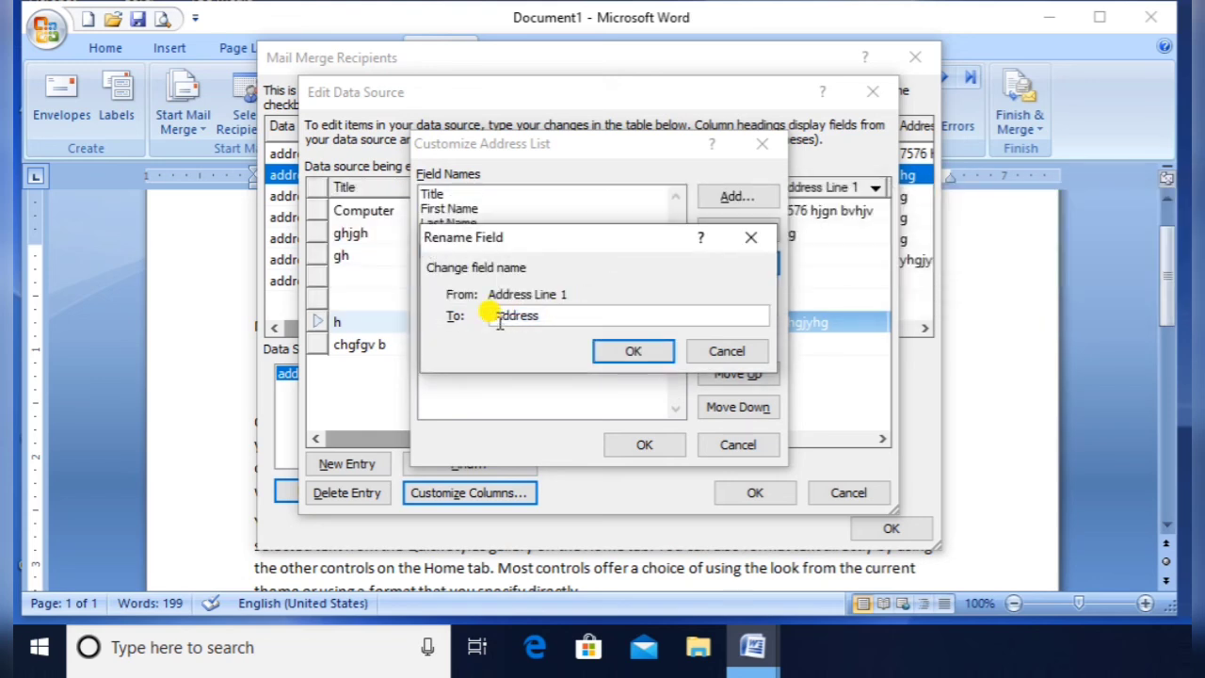
key(BackSpace)
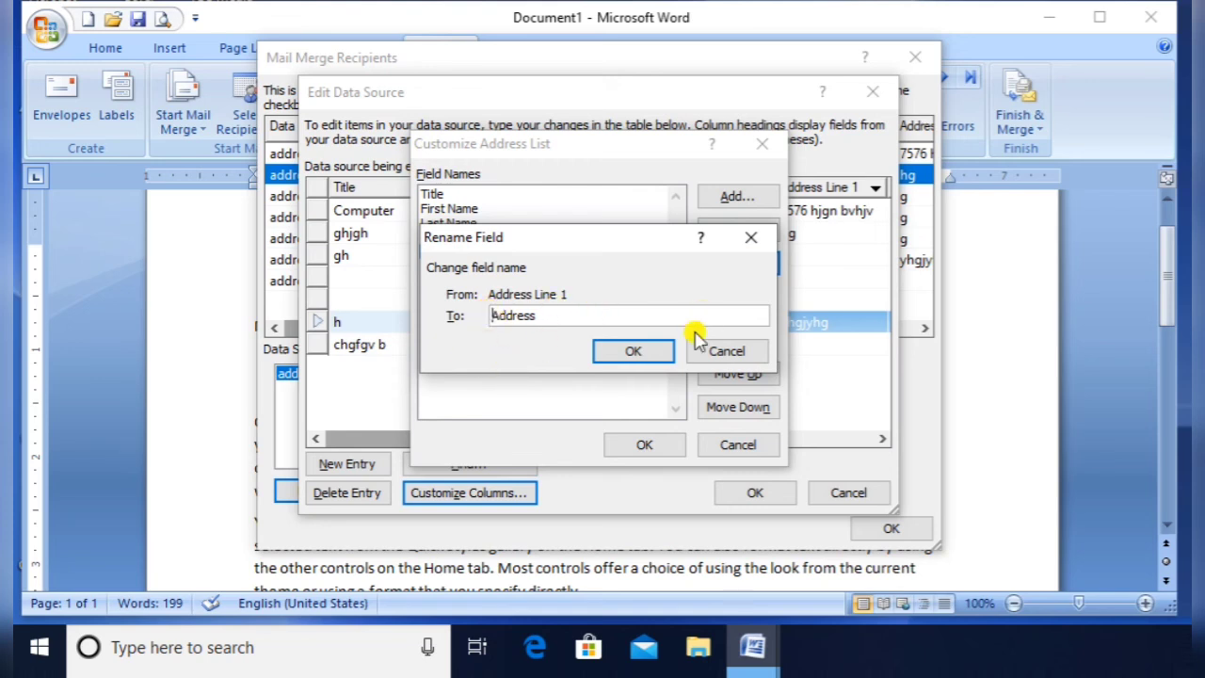
click(646, 353)
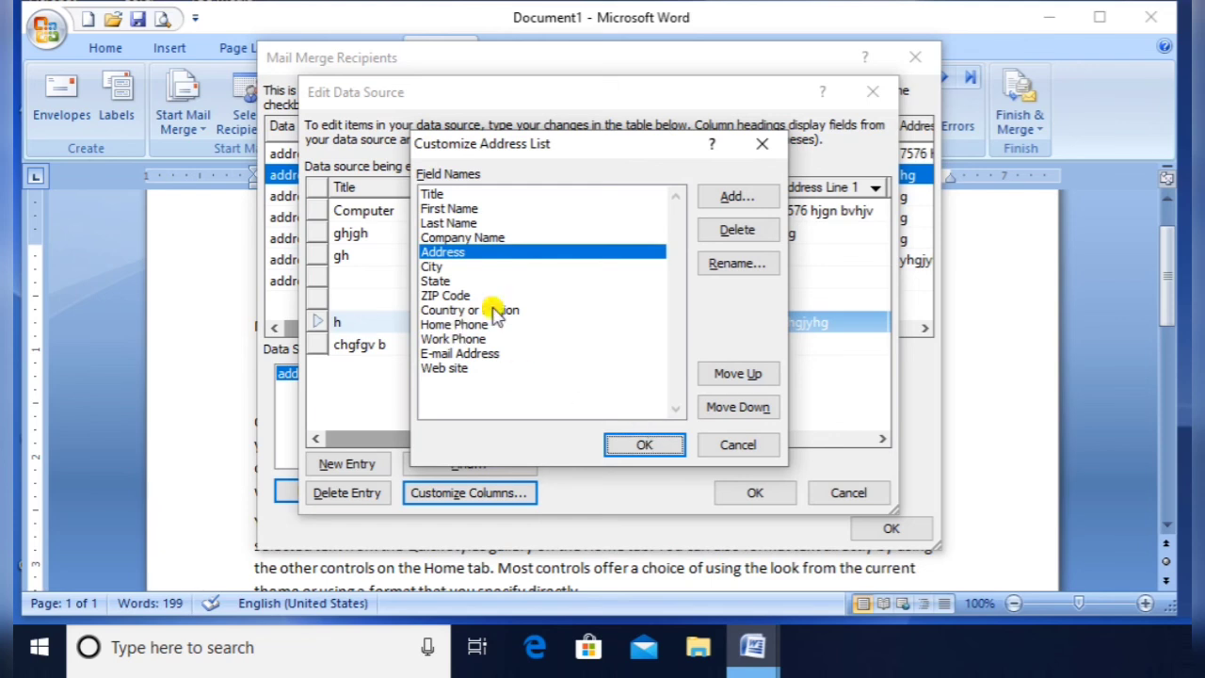
click(659, 448)
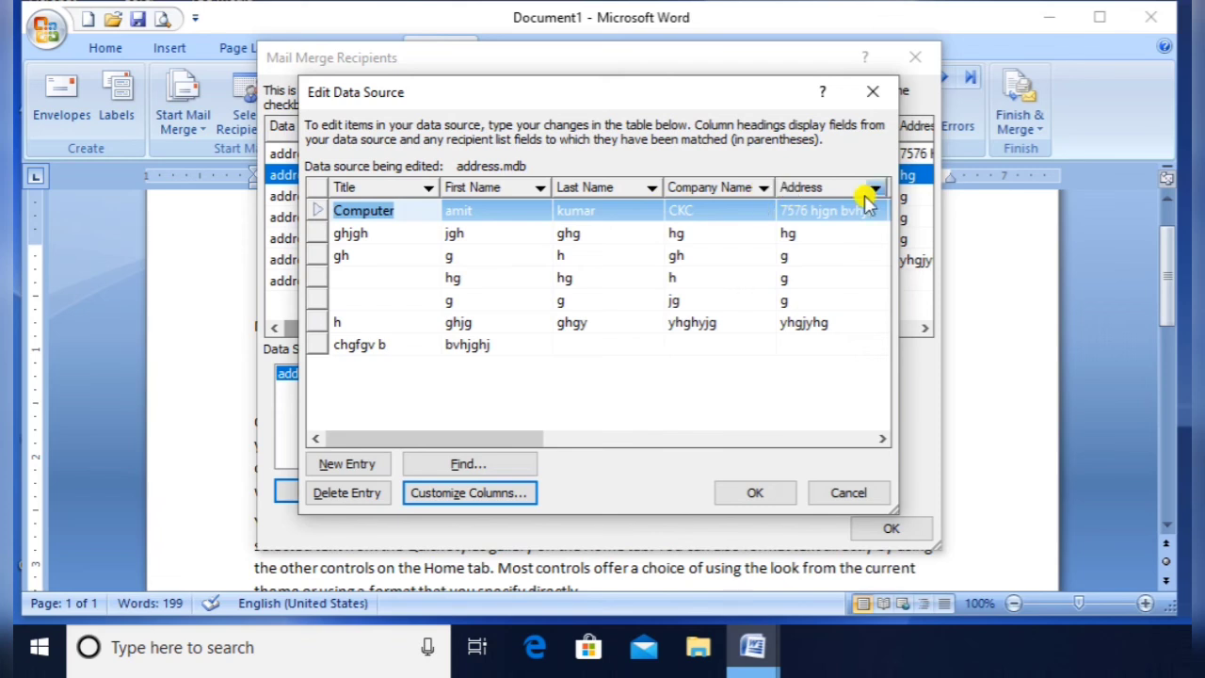
Scroll and select within the Edit Data Source recipient list
click(882, 439)
click(882, 441)
click(882, 441)
click(882, 441)
click(882, 441)
click(882, 441)
click(882, 440)
click(882, 442)
click(883, 443)
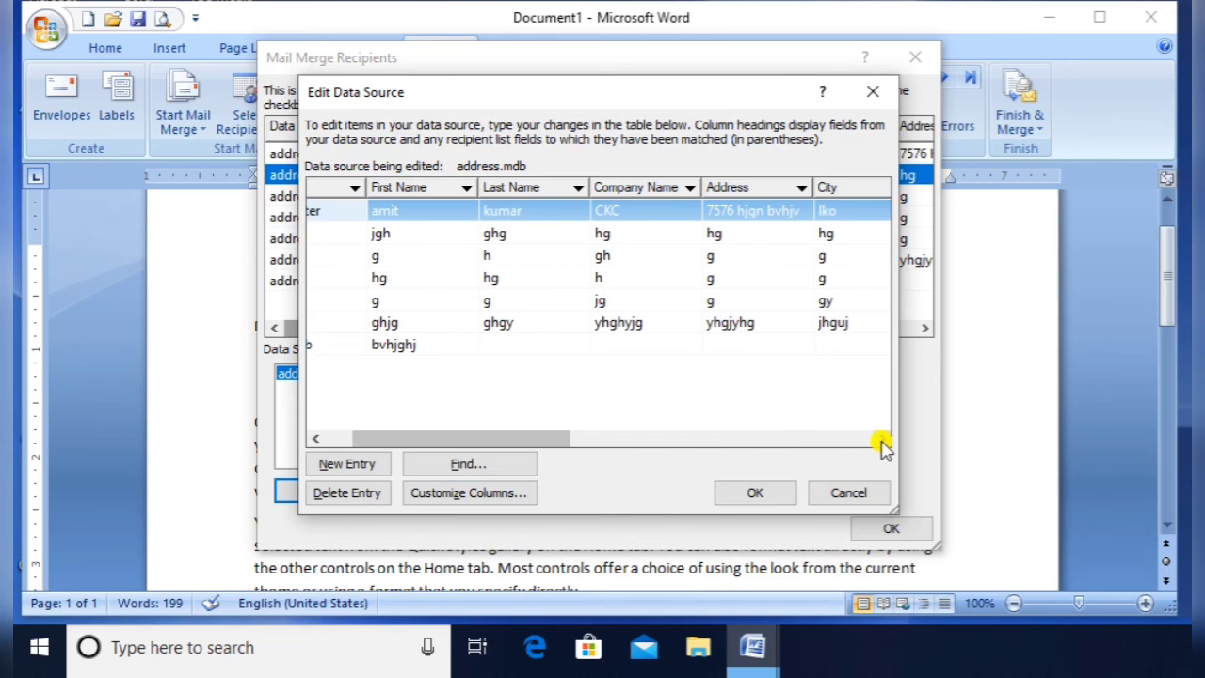
right_click(487, 438)
drag(487, 438, 869, 420)
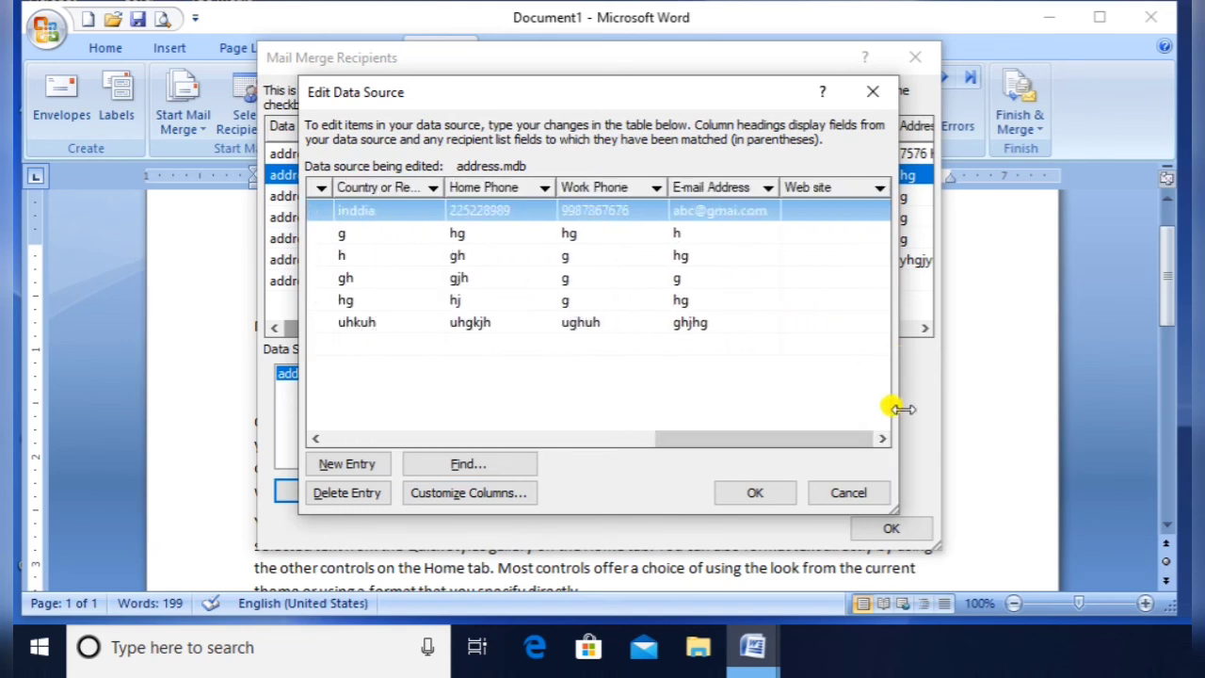
click(799, 212)
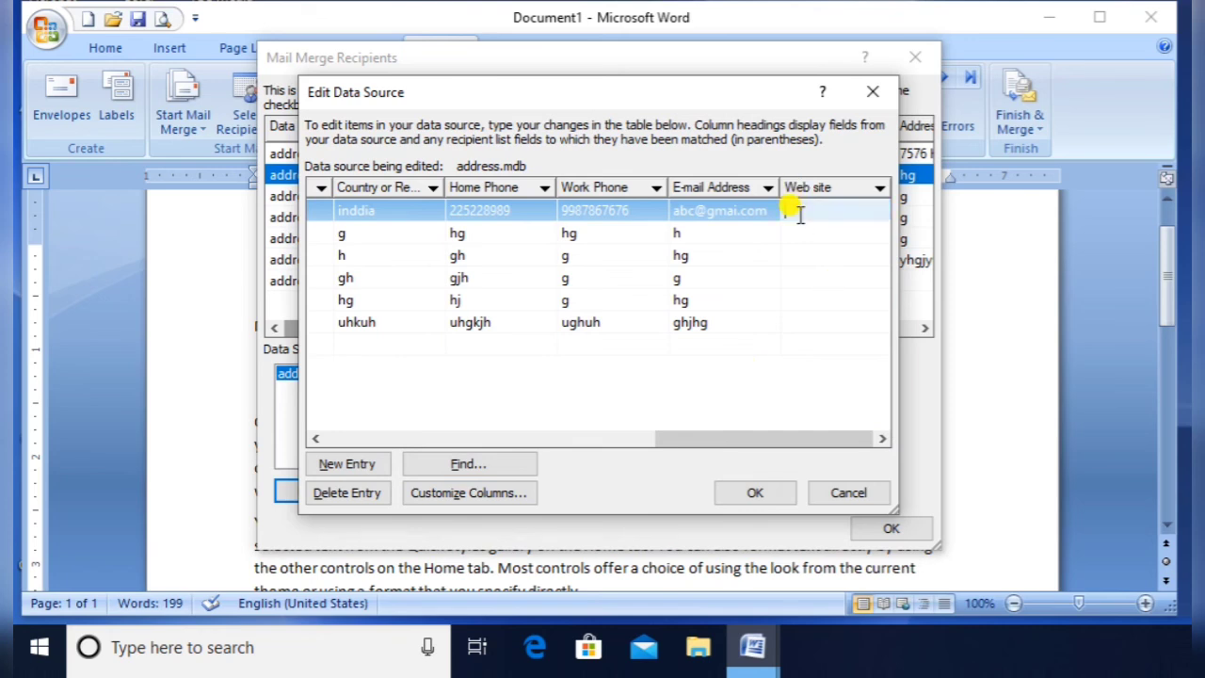
text(www.abc.com)
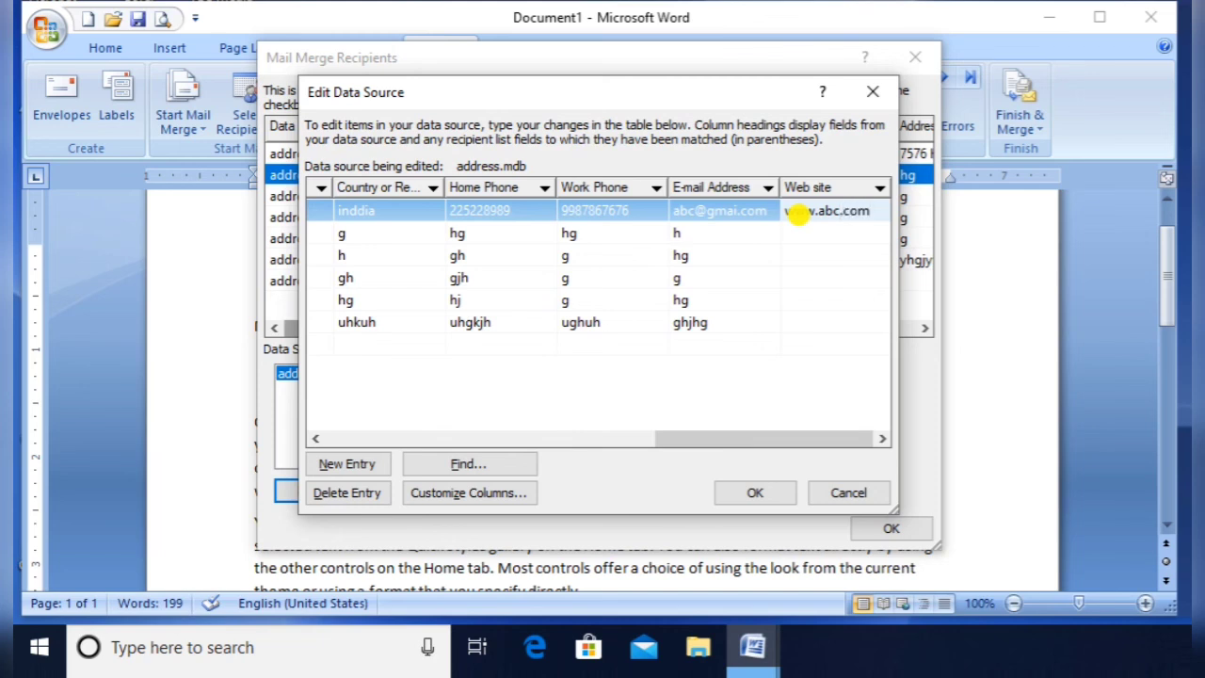
key(Return)
key(Return)
key(Up)
text(jkh)
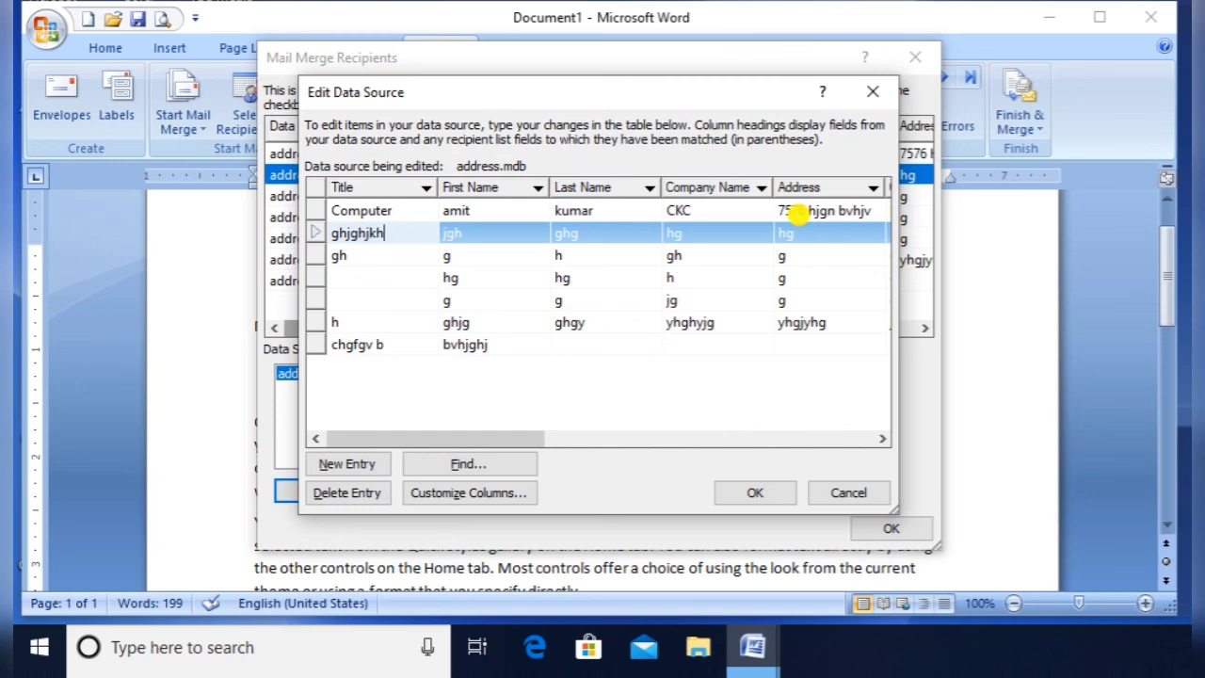
key(Tab)
key(Tab)
key(Tab)
key(Tab)
key(Tab)
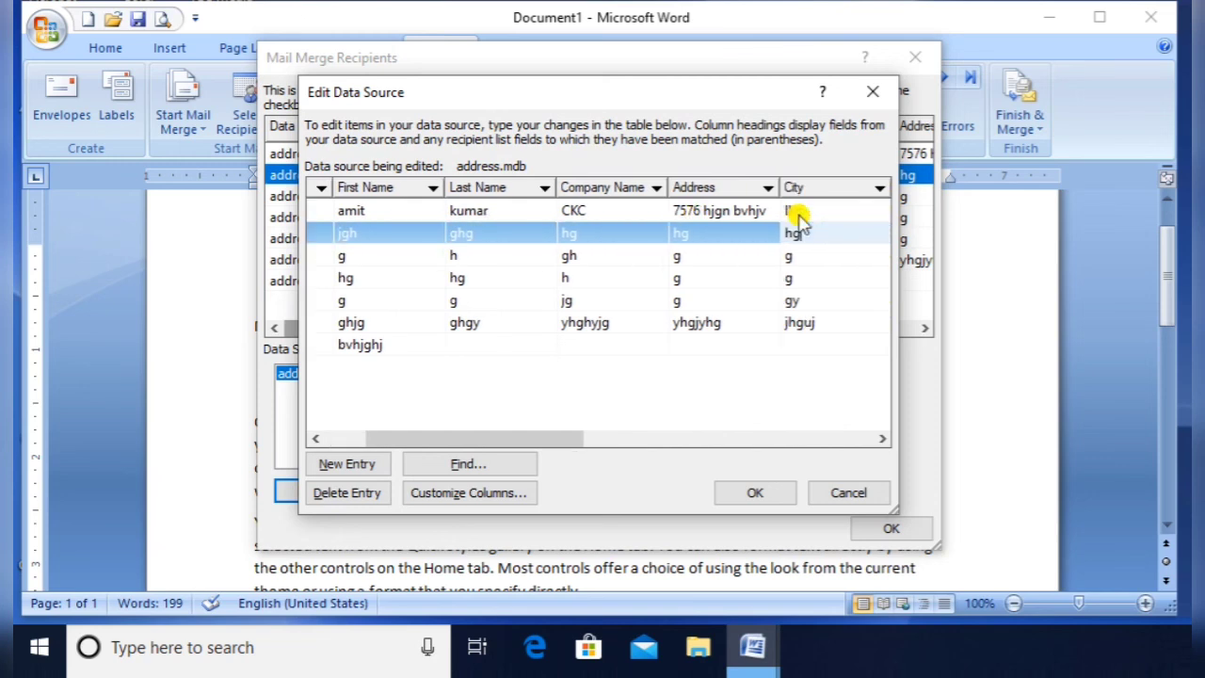
click(753, 496)
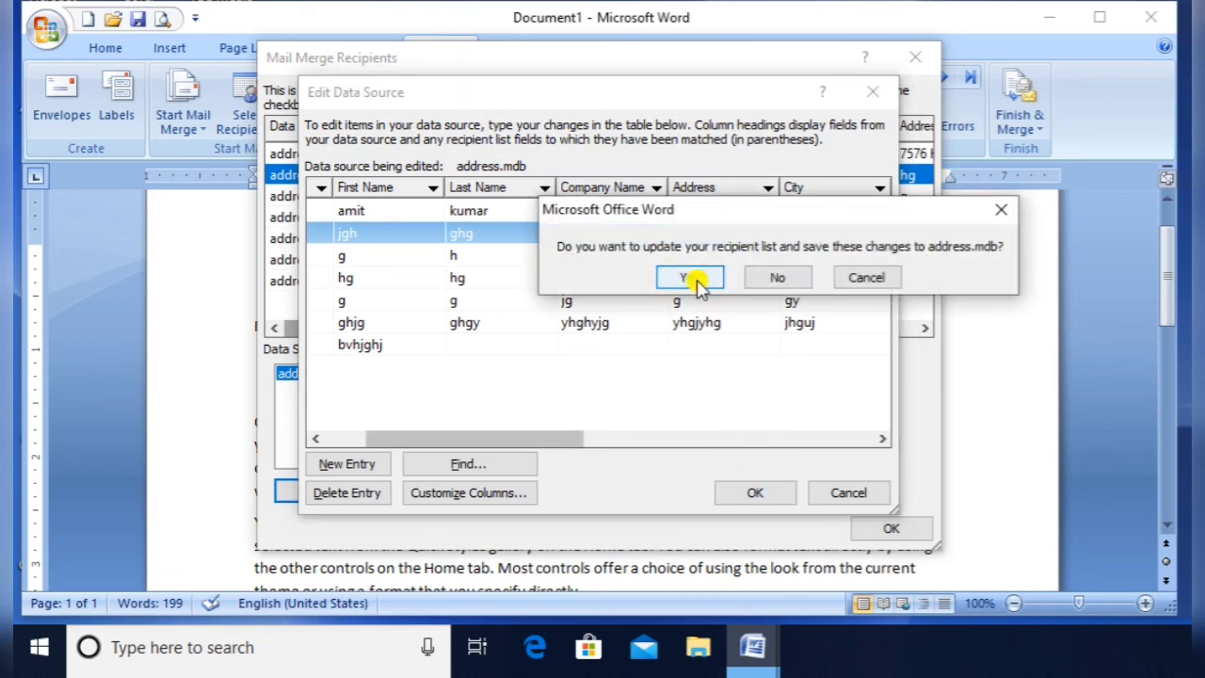
click(692, 281)
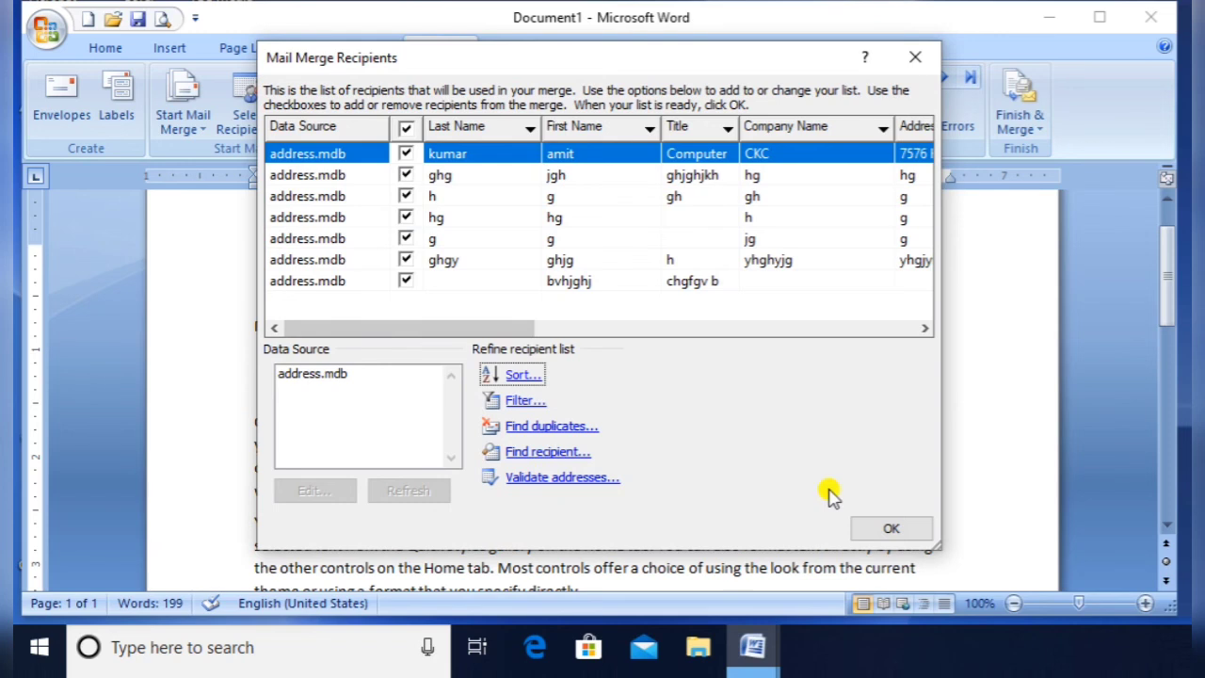
Add a «Web_site» merge field on a new line after «Country_or_Region» in the letter
click(862, 525)
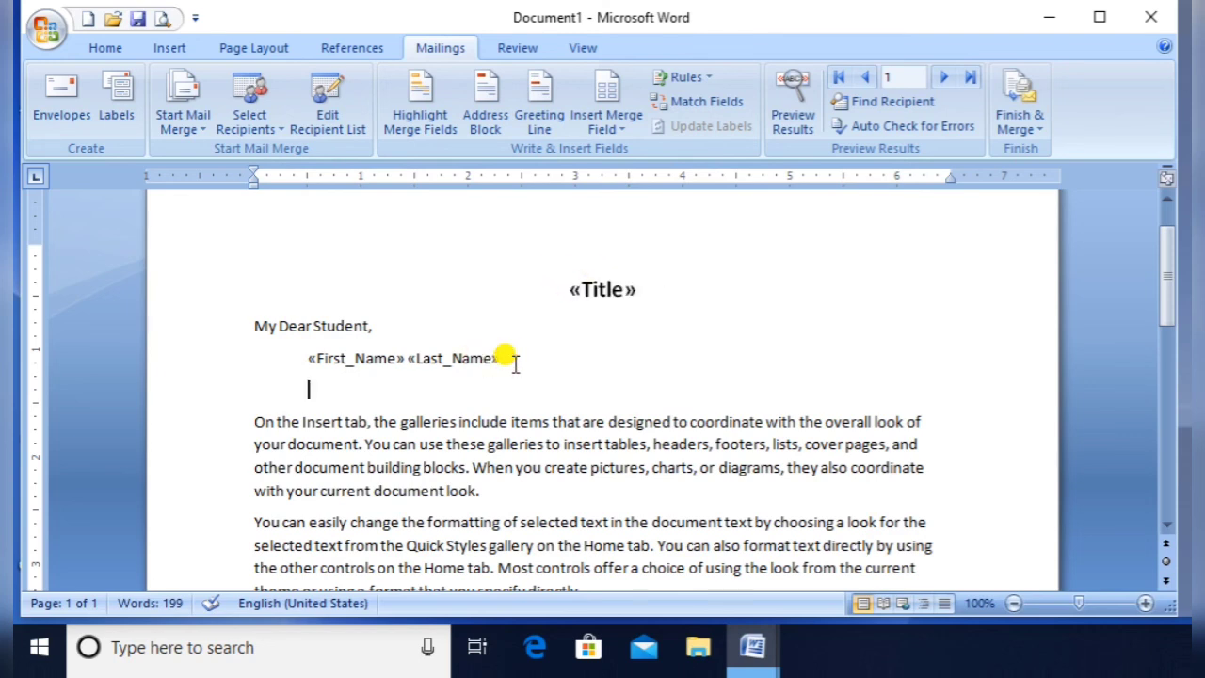
scroll(515, 363, down, 6)
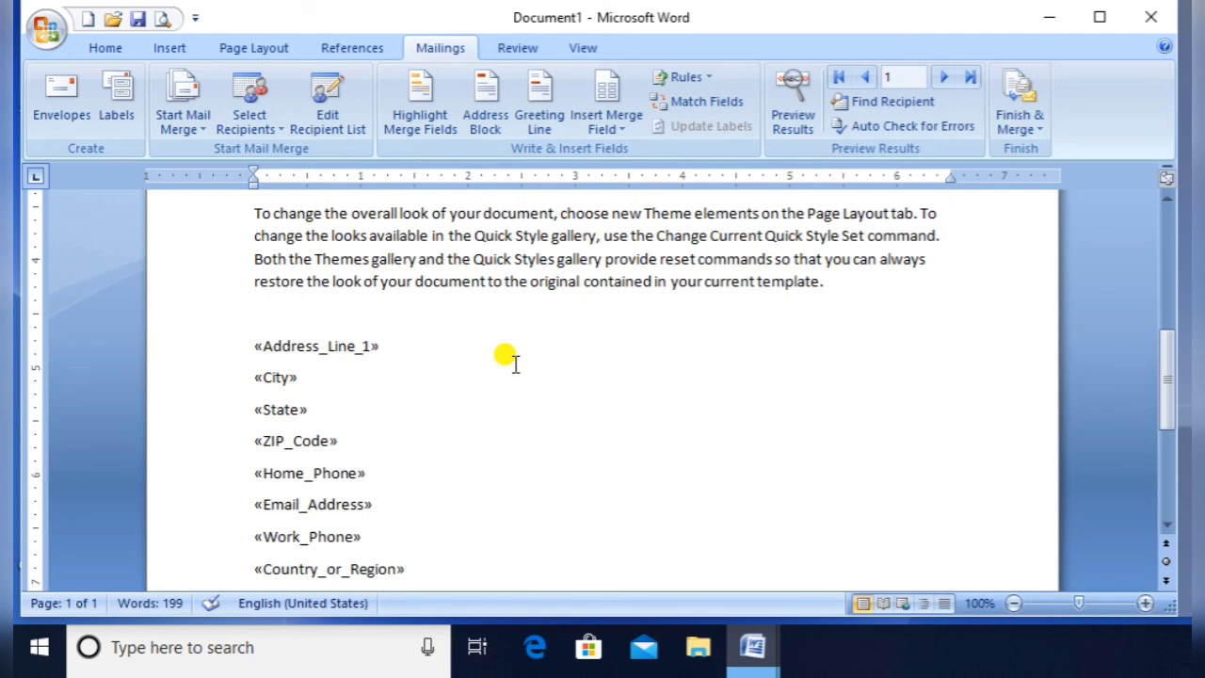
key(Return)
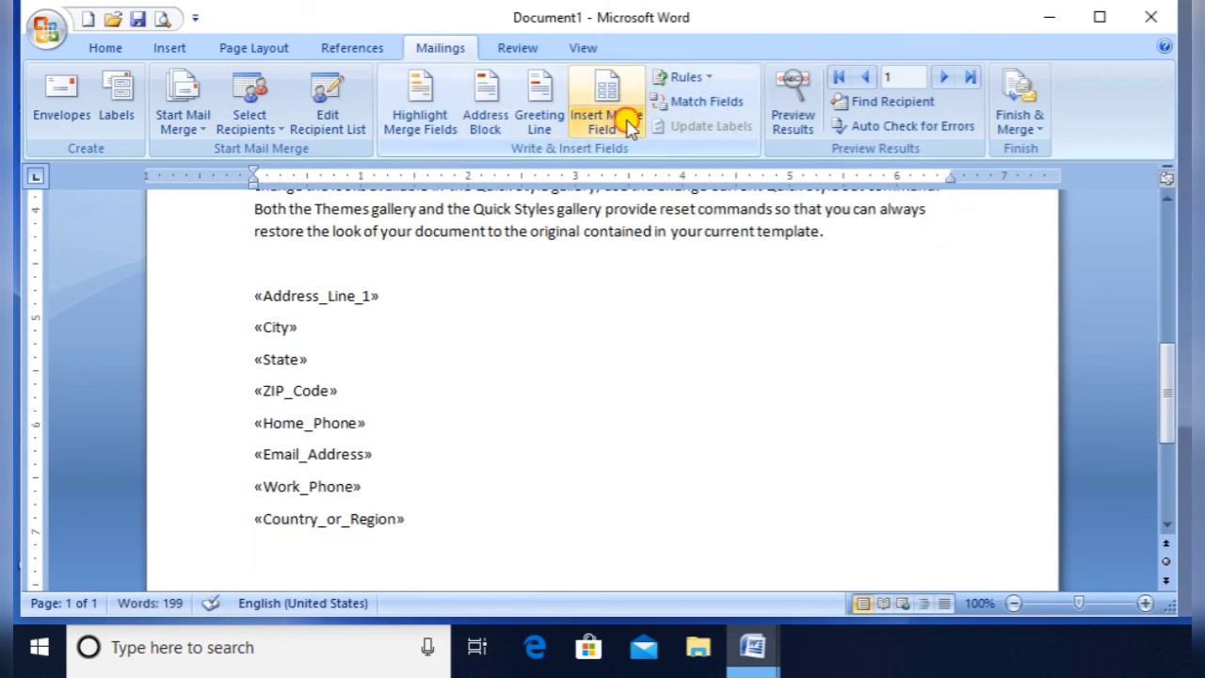
click(623, 122)
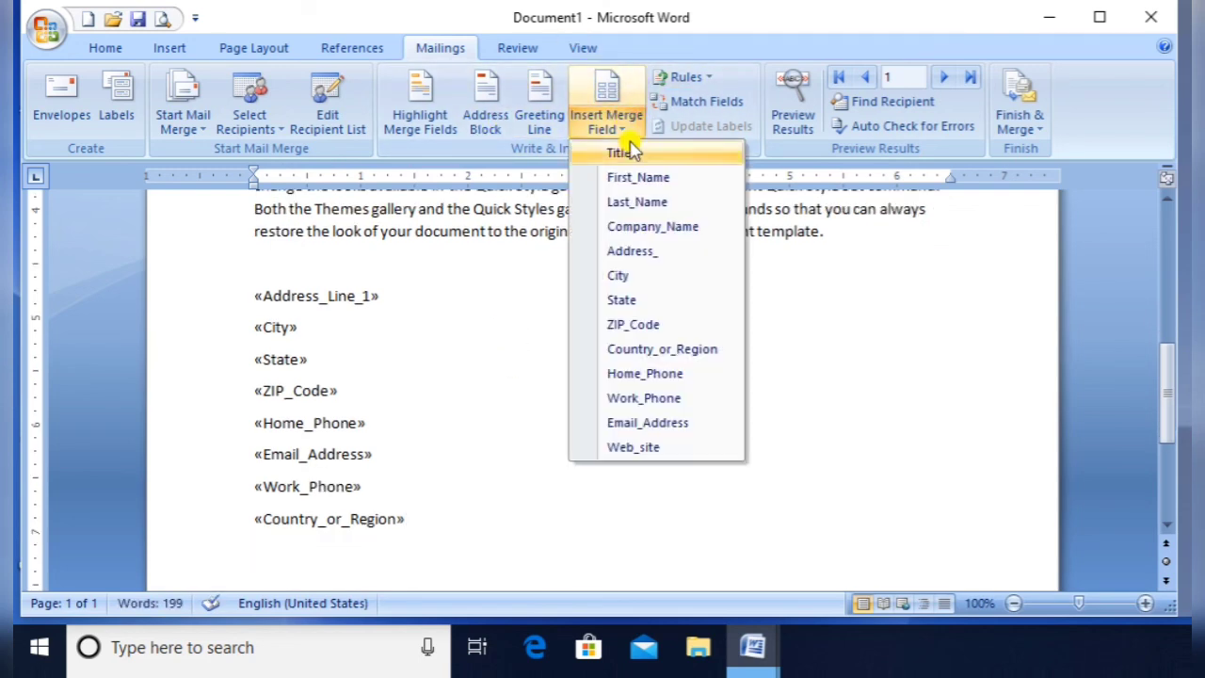
click(640, 448)
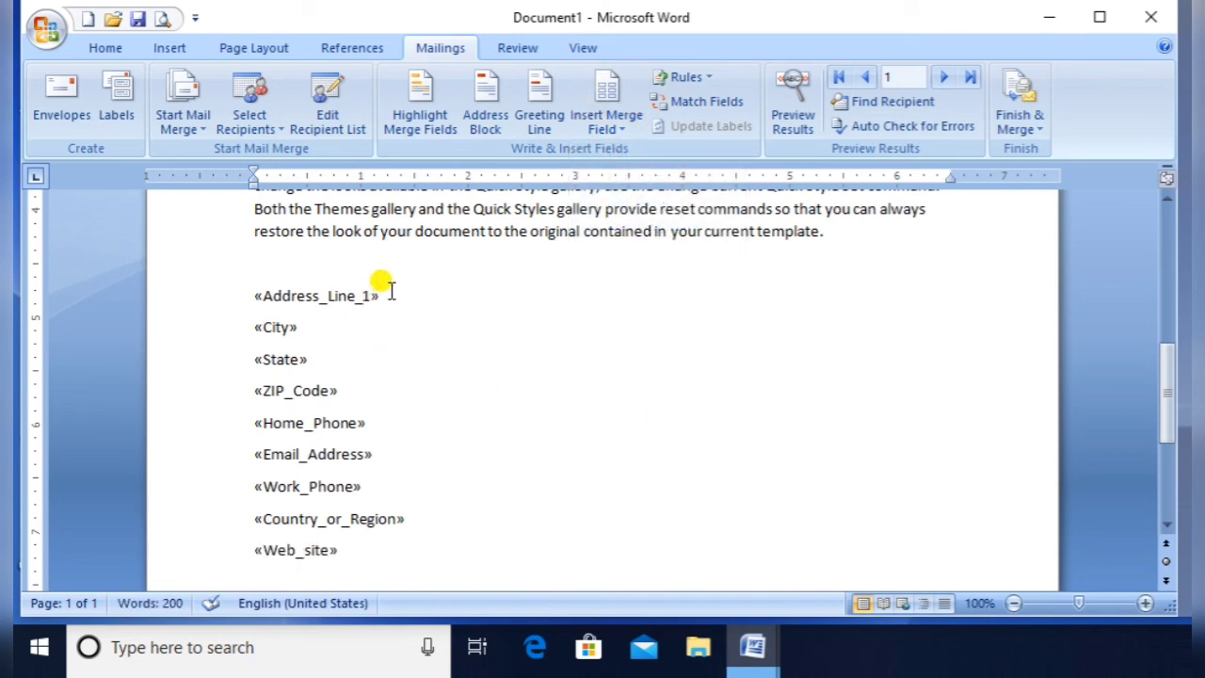
Replace the «Address_Line_1» field with «Address_», keeping «City» on its own line
triple_click(381, 292)
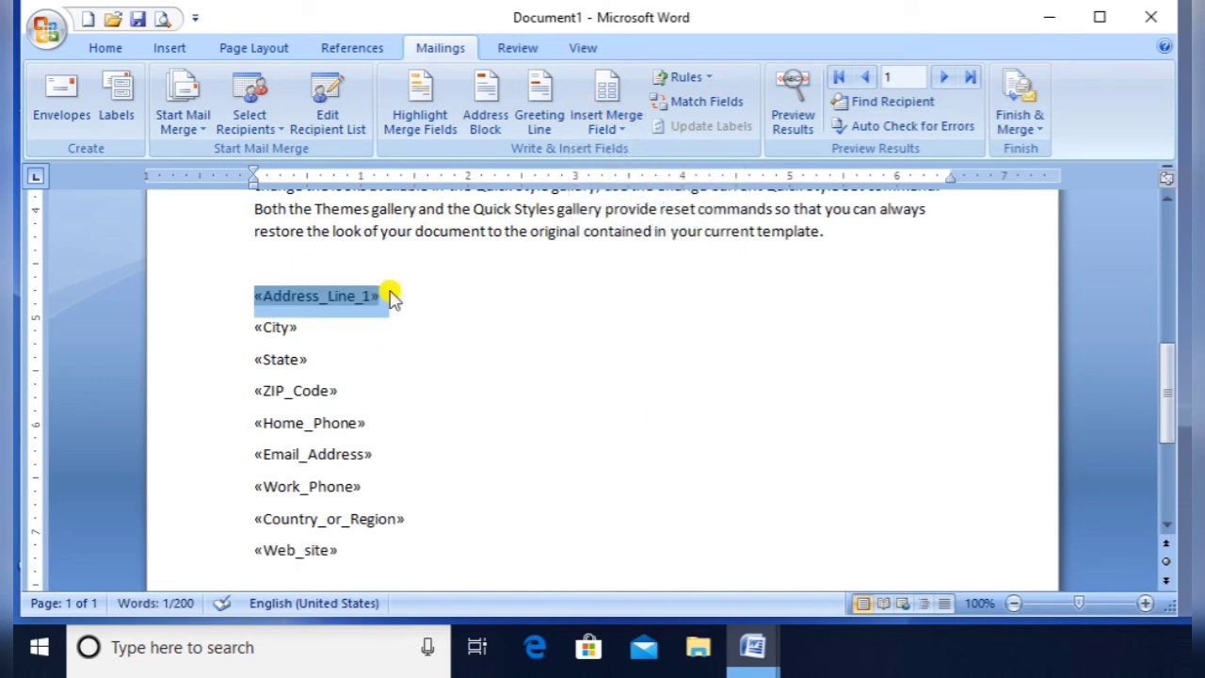
click(619, 127)
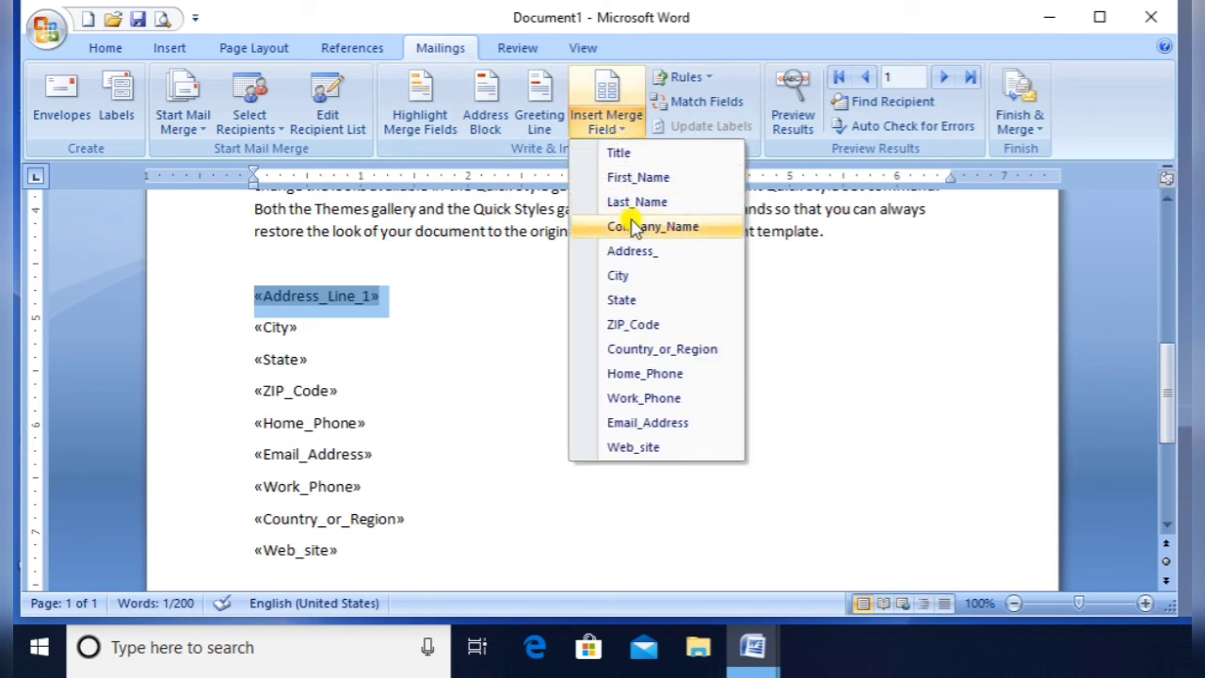
click(640, 252)
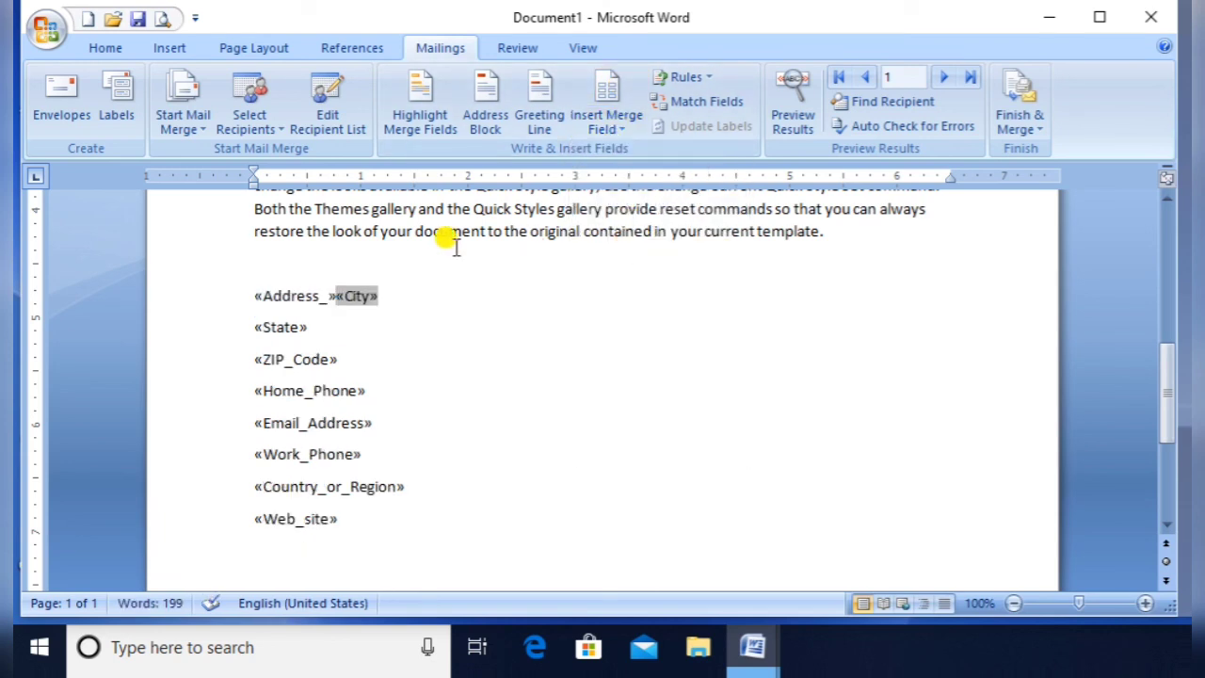
key(Return)
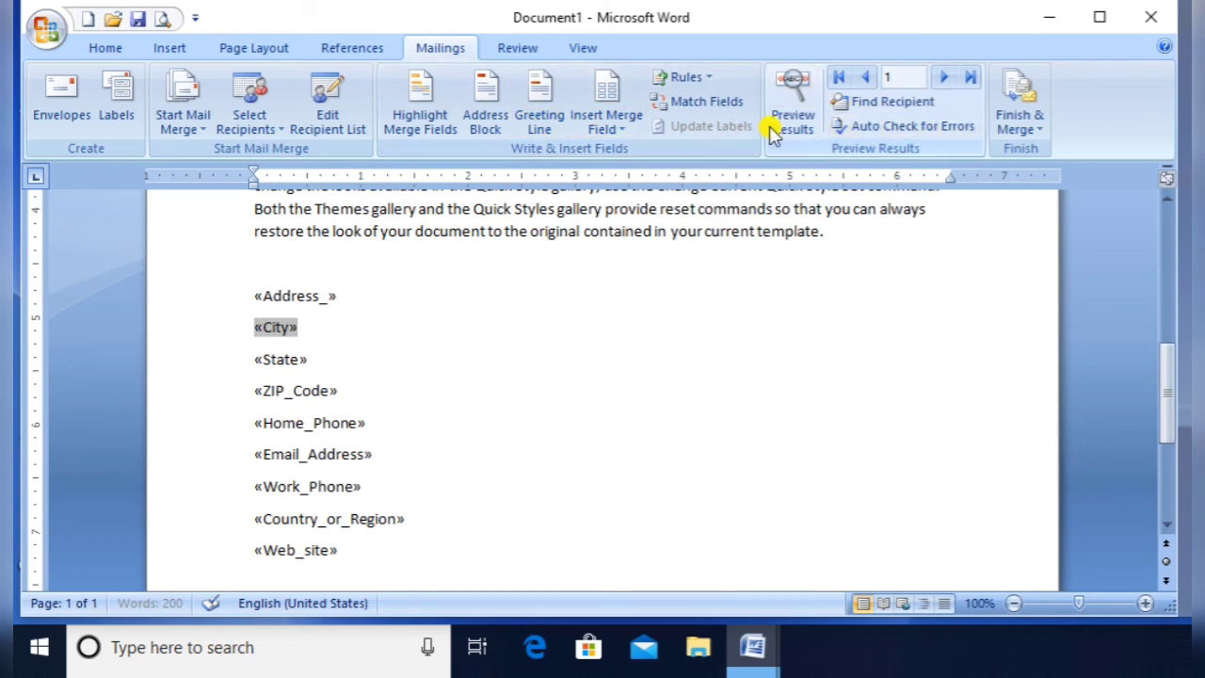
Merge all records into individual editable letters, producing the new document Letters2
click(1020, 125)
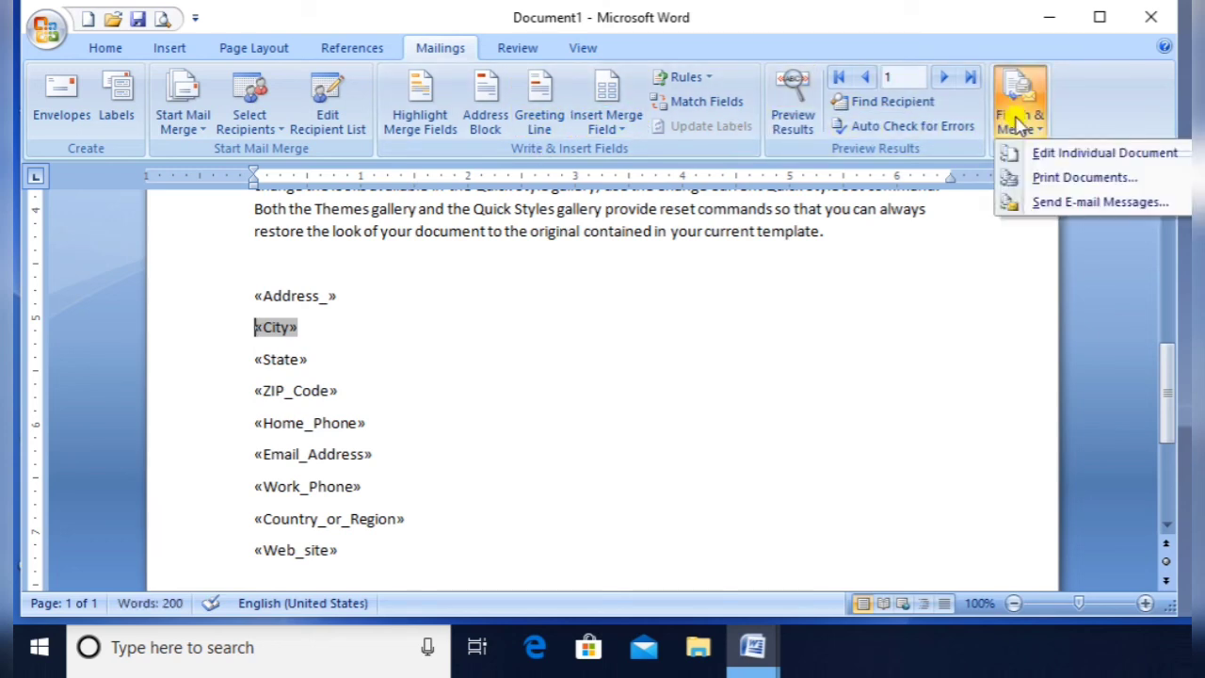
click(1017, 154)
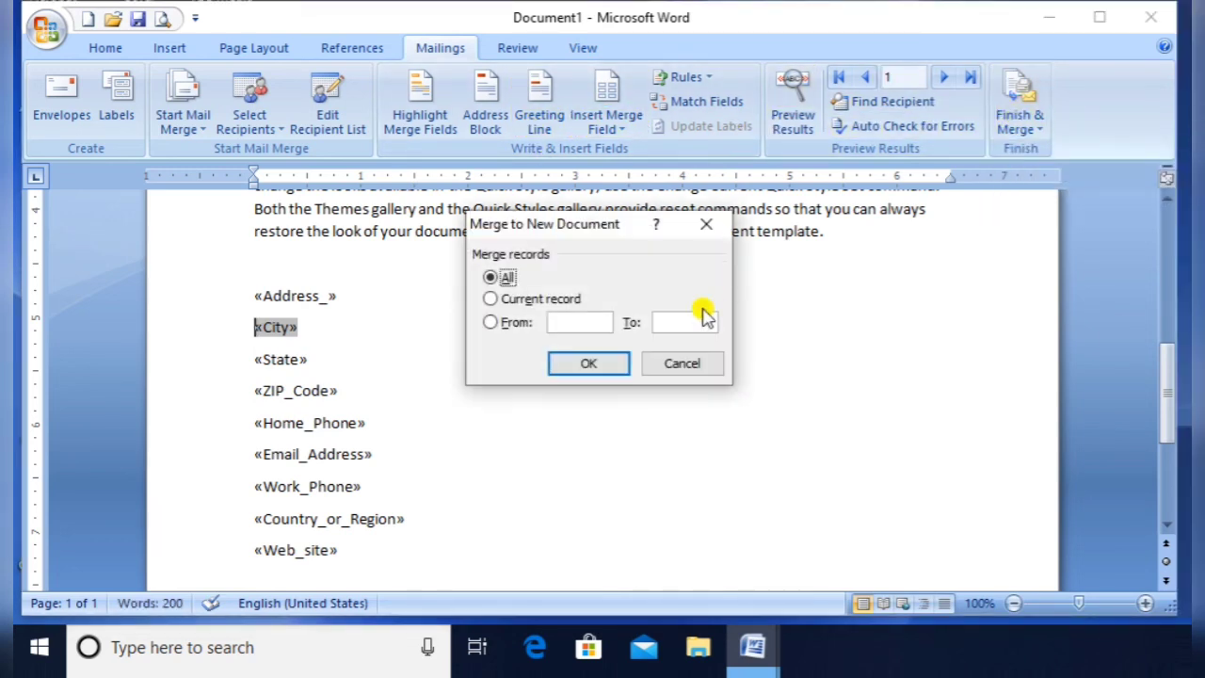
click(581, 367)
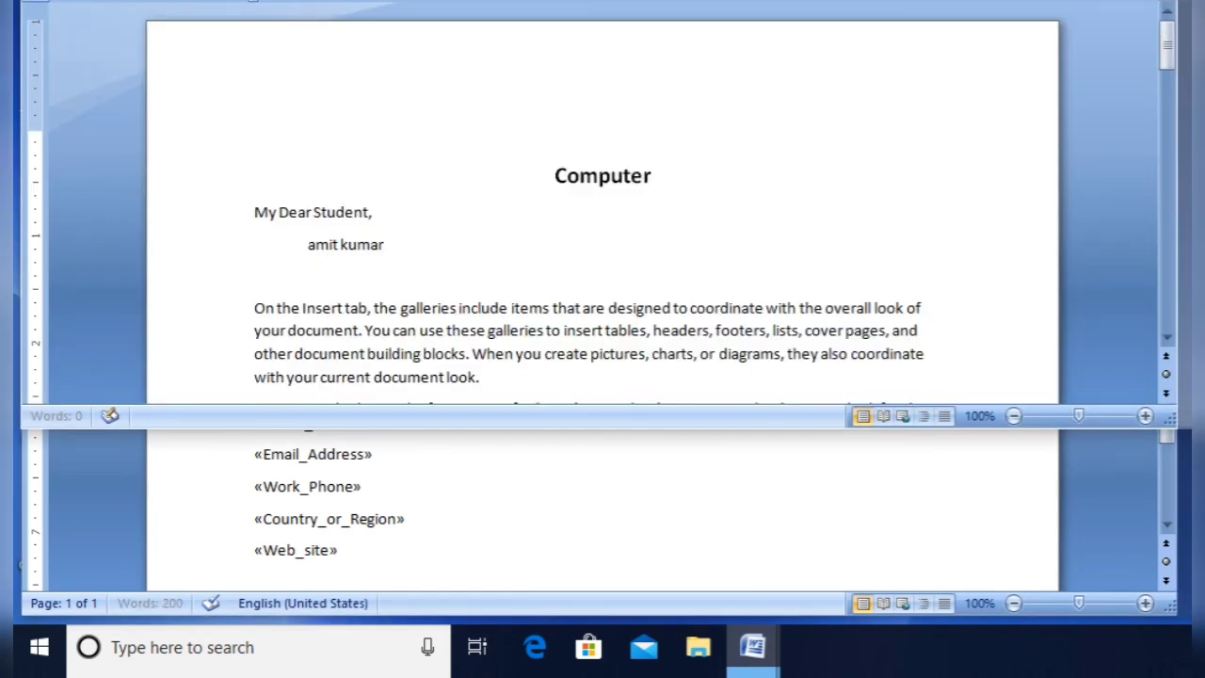
mouse_move(796, 0)
mouse_down()
mouse_move(781, 1)
mouse_move(796, 23)
mouse_up()
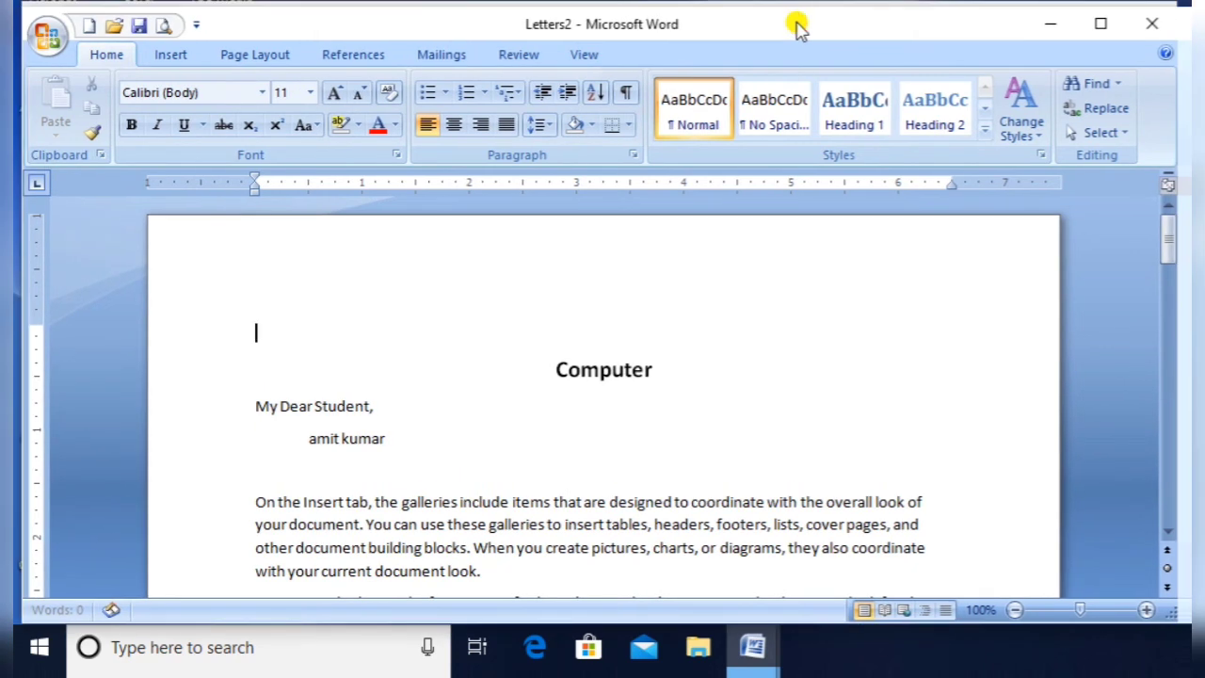
key(Down)
key(Down)
key(Down)
key(Down)
key(Down)
key(Down)
key(Down)
key(Down)
key(Down)
key(Down)
key(Down)
key(Down)
key(Down)
key(Down)
key(Down)
key(Down)
key(Down)
key(Down)
key(Down)
key(Down)
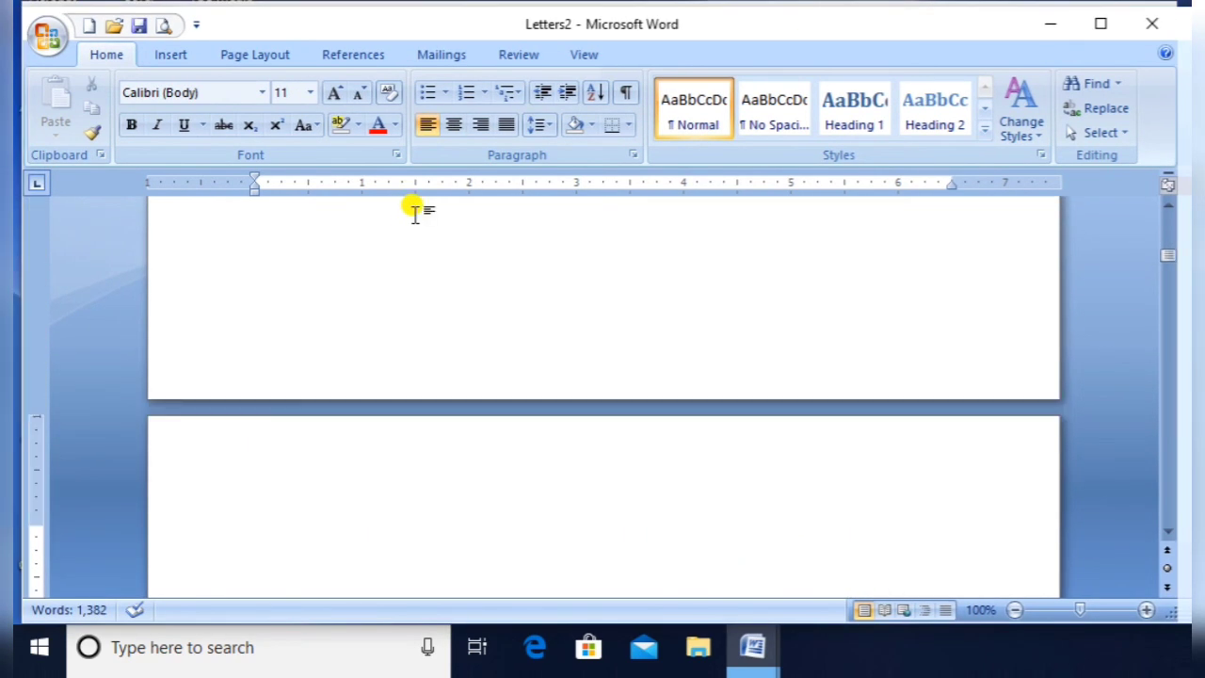
key(Up)
key(Up)
key(Up)
key(Up)
key(Up)
key(Up)
key(Up)
key(Up)
key(Up)
key(Up)
key(Up)
key(Up)
key(Up)
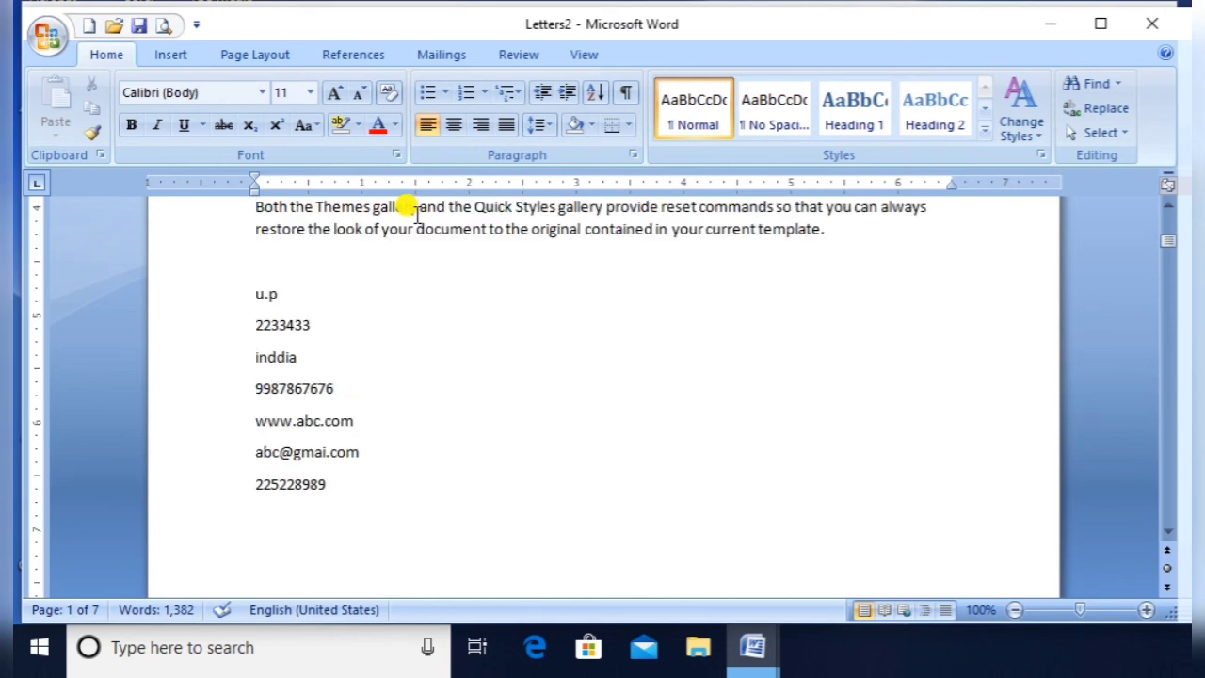
key(shift+End)
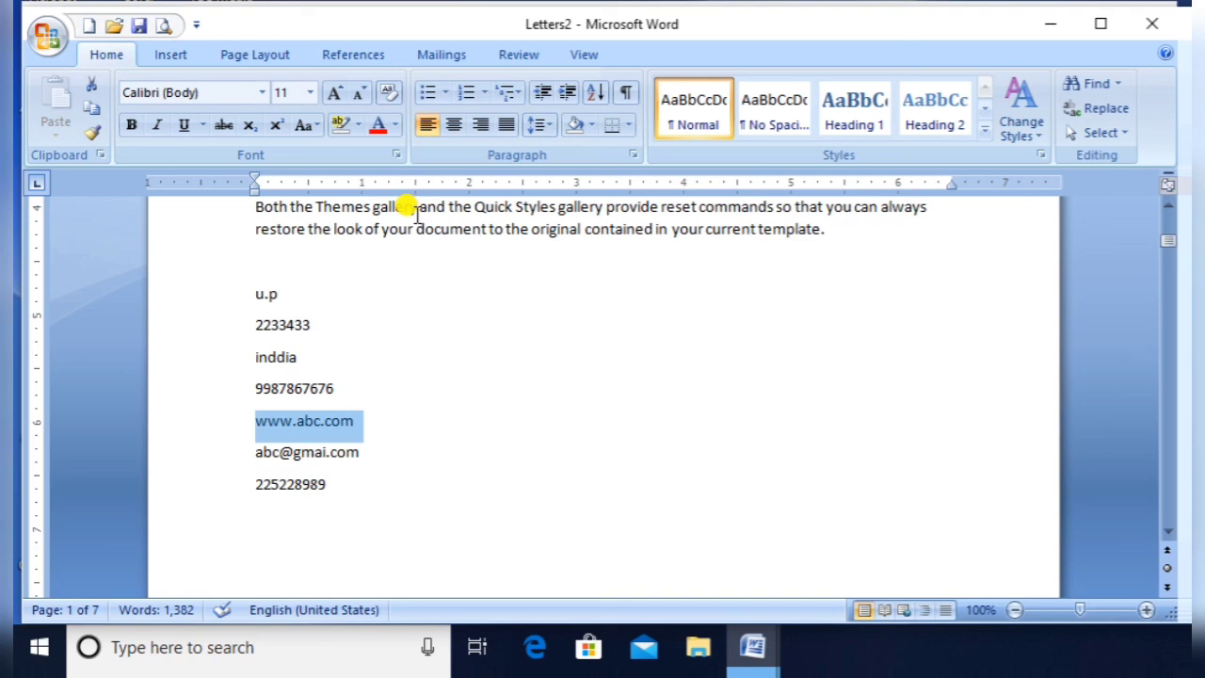
key(Down)
key(Down)
key(Down)
key(Down)
key(Down)
key(Down)
key(Down)
key(Down)
key(Down)
key(Down)
key(Down)
key(Down)
key(Down)
key(Down)
key(Down)
key(Down)
key(Down)
key(Down)
key(Down)
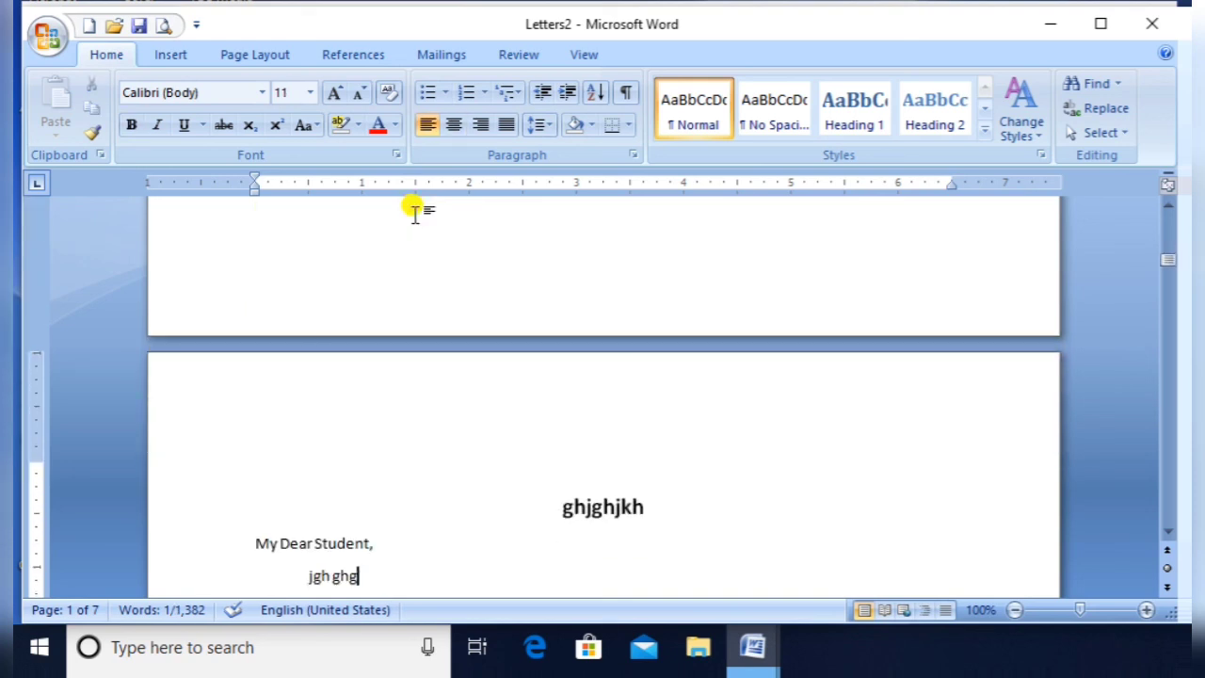
key(Down)
key(Down)
key(Down)
key(Down)
key(Down)
key(Down)
key(Down)
key(Down)
key(Down)
key(Down)
key(Down)
key(Down)
key(Down)
key(Down)
key(Down)
key(Down)
key(Down)
key(Down)
key(Down)
key(Down)
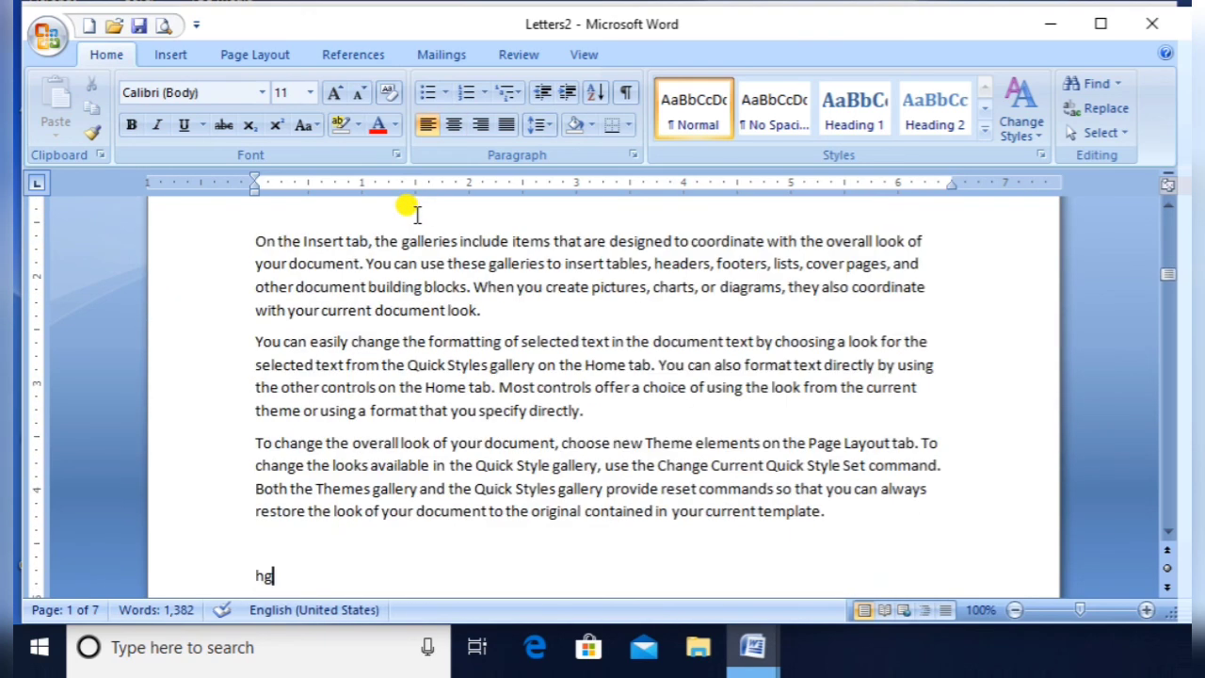
key(Down)
key(Down)
key(Down)
key(Down)
key(Down)
key(Down)
key(Down)
key(Down)
key(Down)
key(Down)
key(Down)
key(Down)
key(Down)
key(Down)
key(Down)
key(Down)
key(Down)
key(Down)
key(Down)
key(Down)
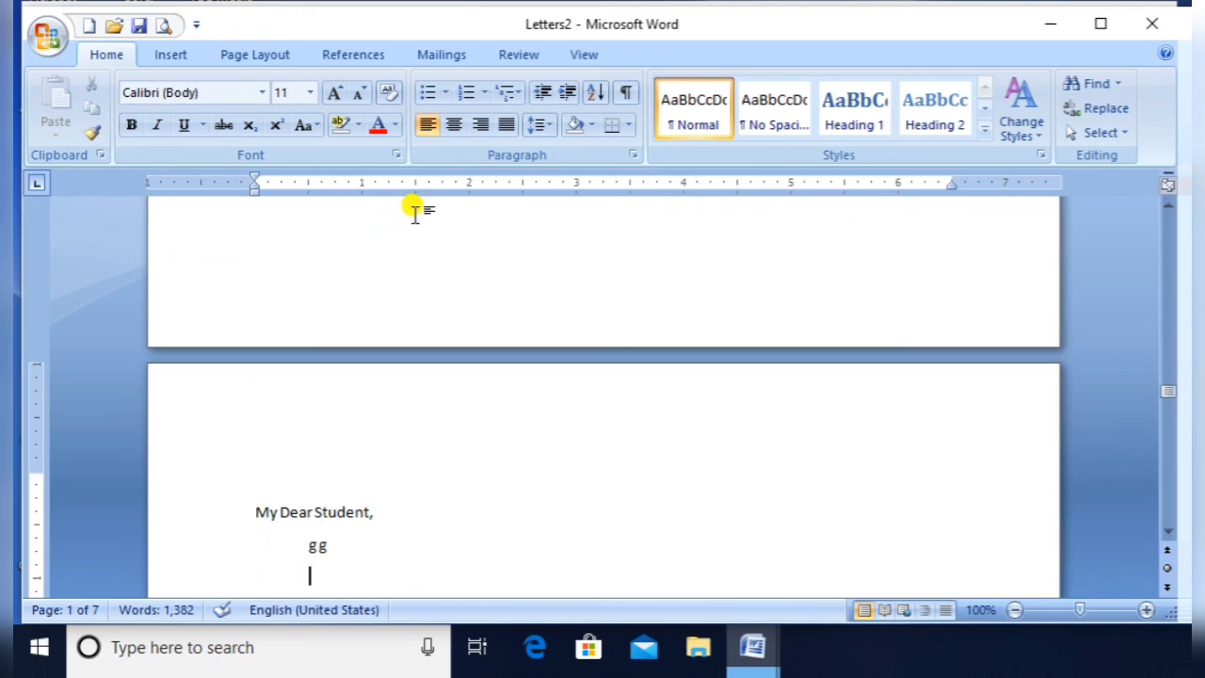
key(Down)
key(Down)
key(Down)
key(Down)
key(Down)
key(Down)
key(Down)
key(Down)
key(Down)
key(Down)
key(Down)
key(Down)
key(Down)
key(Down)
key(Down)
key(Down)
key(Down)
key(Down)
key(Down)
key(Down)
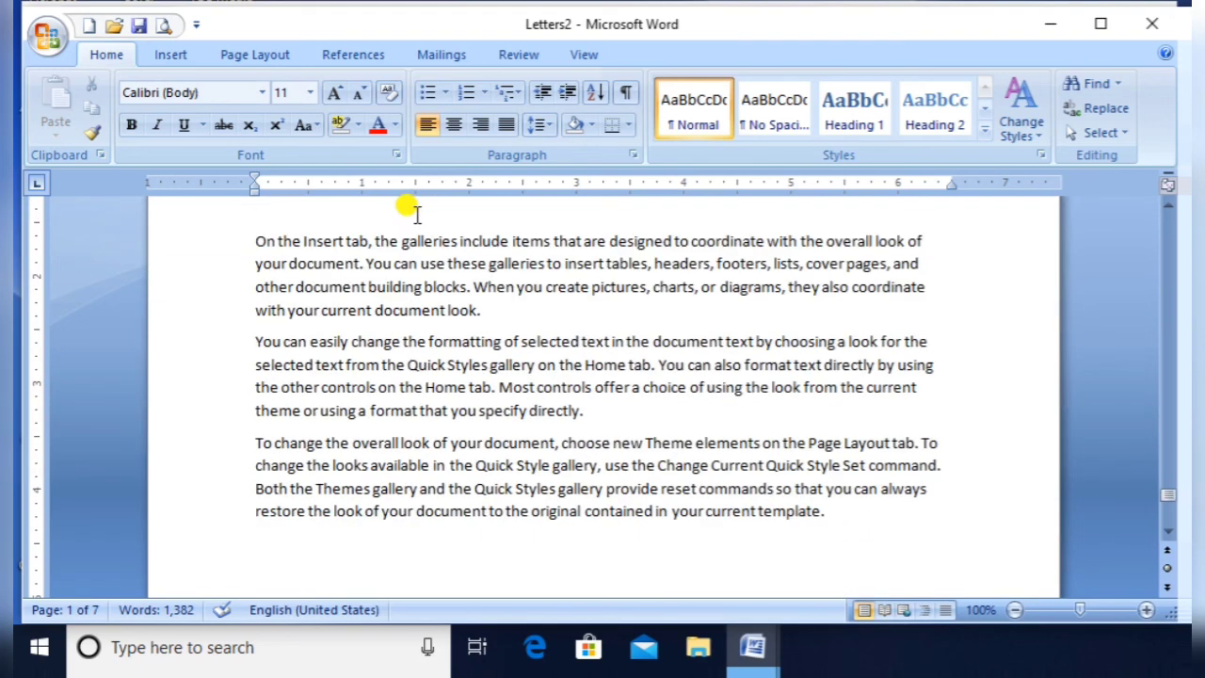
key(Down)
key(Down)
key(Down)
key(Down)
key(Down)
key(Down)
key(Down)
key(Down)
key(Down)
key(Down)
key(Down)
key(Down)
key(Down)
key(Down)
key(Down)
key(Down)
key(Down)
key(Down)
key(Down)
key(Down)
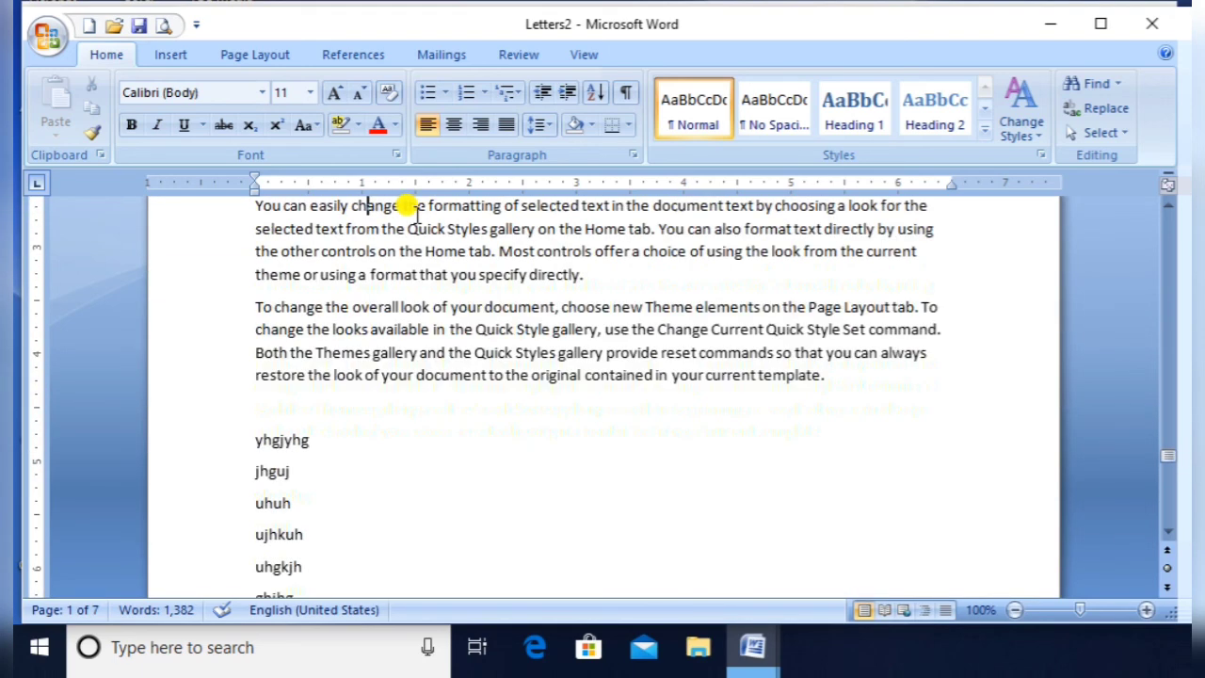
key(Down)
key(Down)
key(Down)
key(Down)
key(Down)
key(Down)
key(Down)
key(Down)
key(Down)
key(Down)
key(Down)
key(Down)
key(Down)
key(Down)
key(Down)
key(Down)
key(Down)
key(Down)
key(Down)
key(Down)
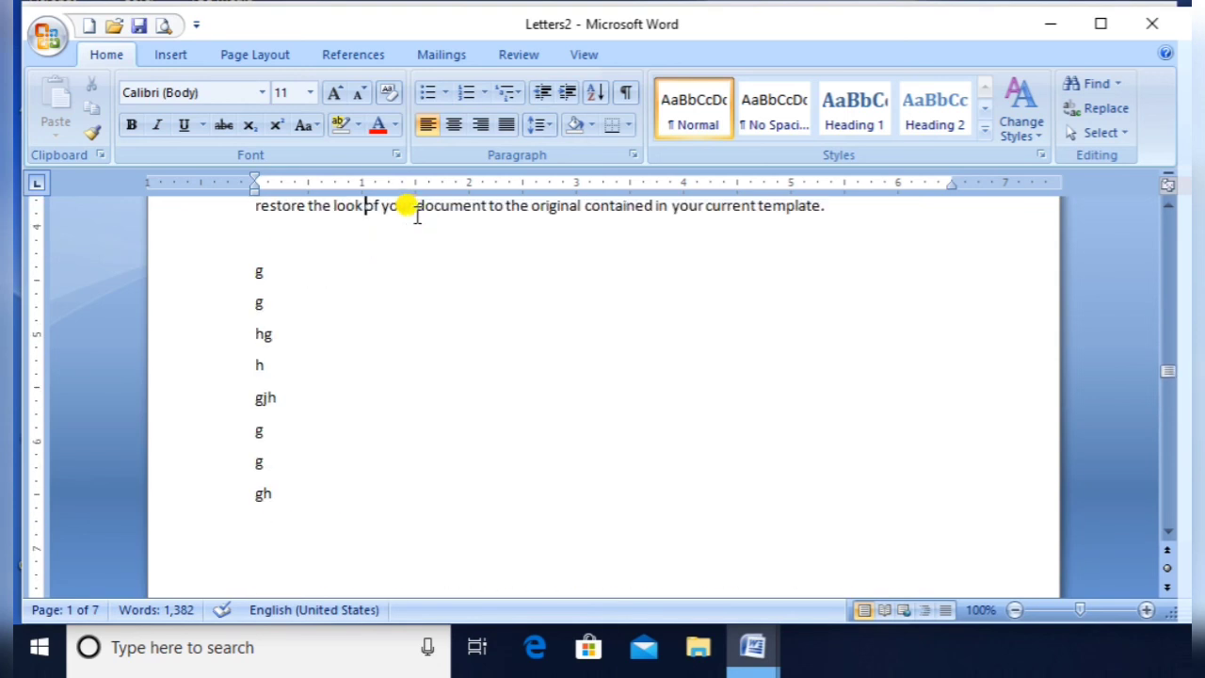
key(Up)
key(Up)
key(Up)
key(Up)
key(Up)
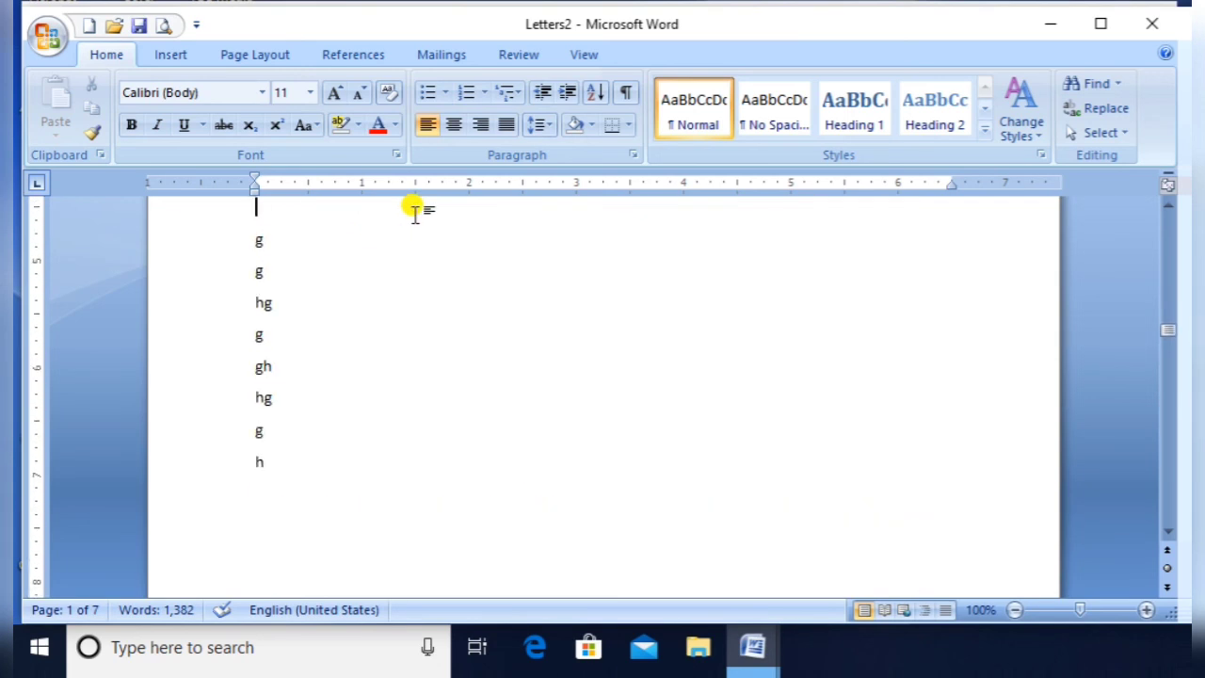
key(Up)
key(Up)
key(Up)
key(Up)
key(Up)
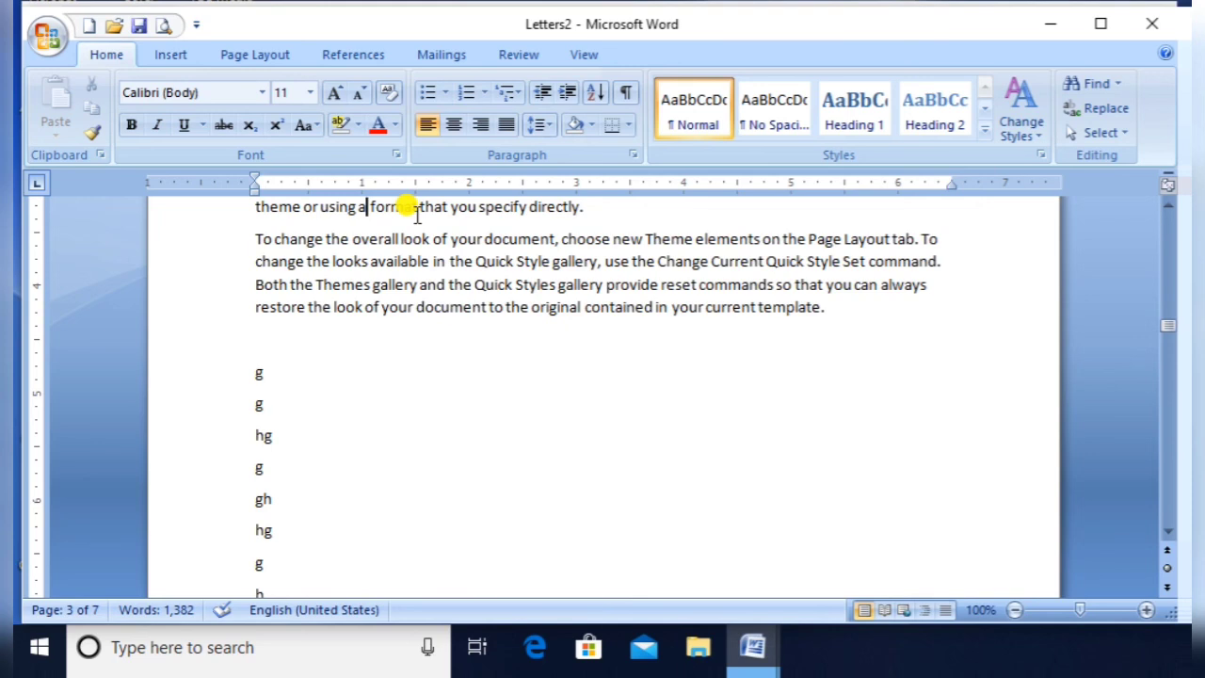
key(Up)
key(Up)
key(Up)
key(Up)
key(Up)
key(Up)
key(Up)
key(Up)
key(Up)
key(Up)
key(Up)
key(Up)
key(Up)
key(Up)
key(Up)
key(Up)
key(Up)
key(Up)
key(Up)
key(Up)
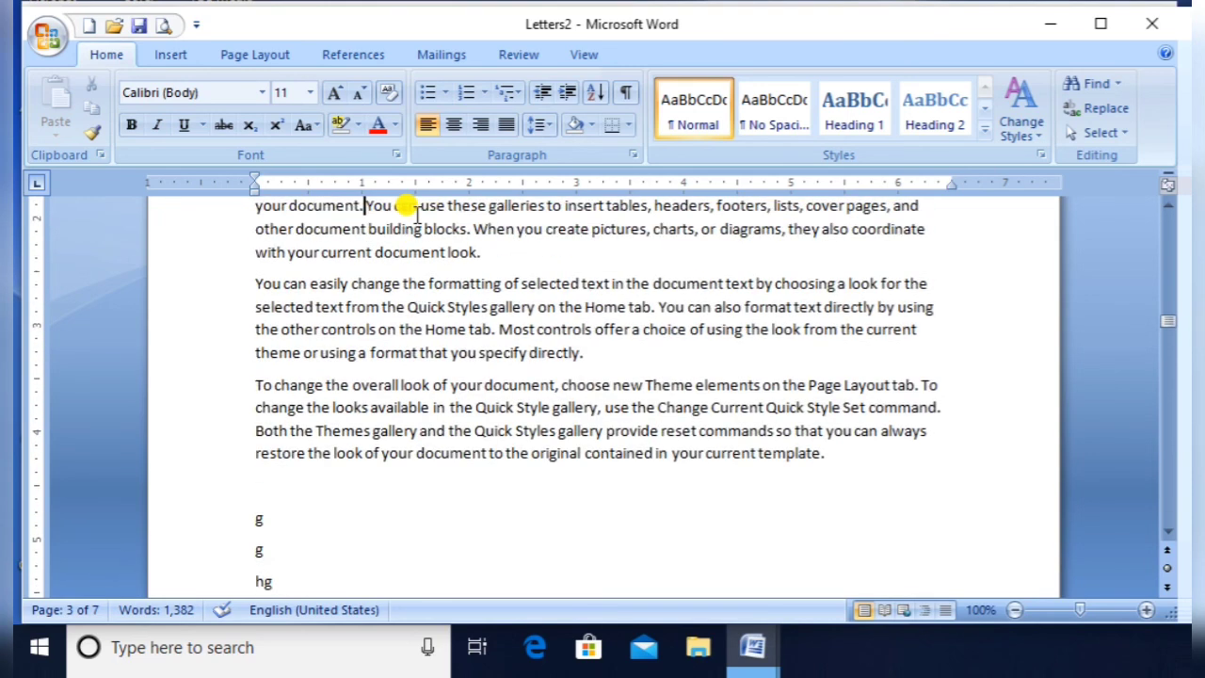
key(Up)
key(Up)
key(Up)
key(Up)
key(Up)
key(Up)
key(Up)
key(Up)
key(Up)
key(Up)
key(Up)
key(Up)
key(Up)
key(Up)
key(Up)
key(Up)
key(Up)
key(Up)
key(Up)
key(Up)
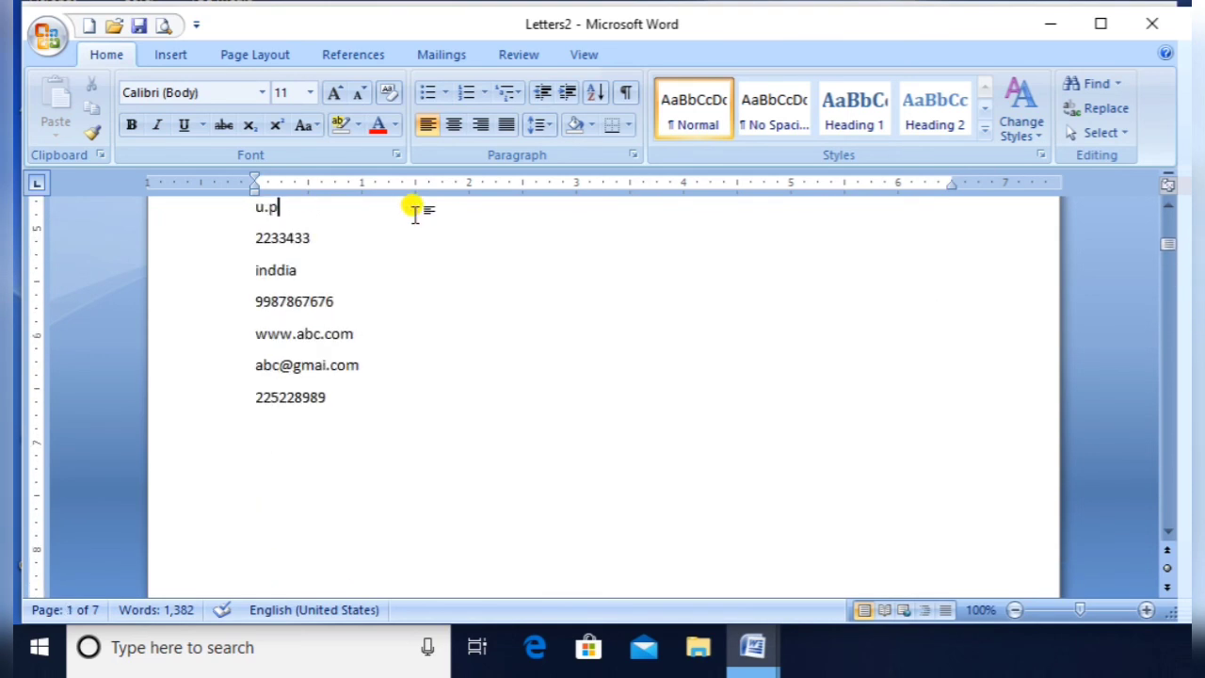
key(Up)
key(Up)
key(Up)
key(Up)
key(Up)
key(Up)
key(Up)
key(Up)
key(Up)
key(Up)
key(Up)
key(Up)
key(Up)
key(Up)
key(Up)
key(Up)
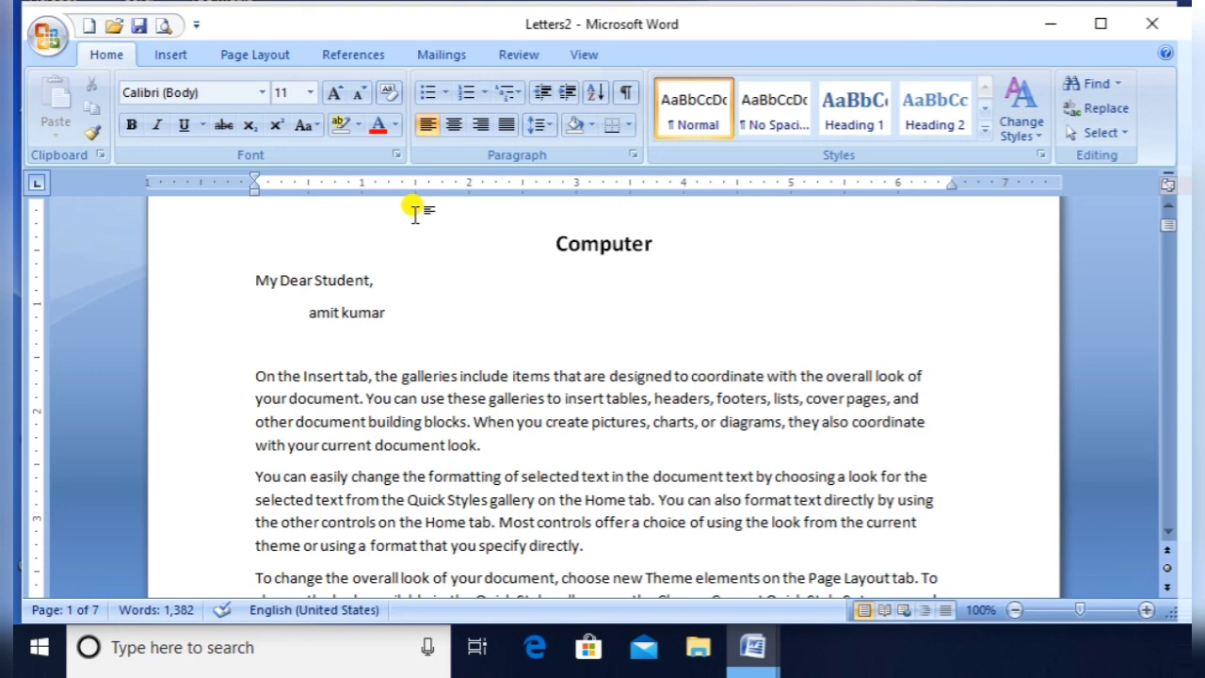